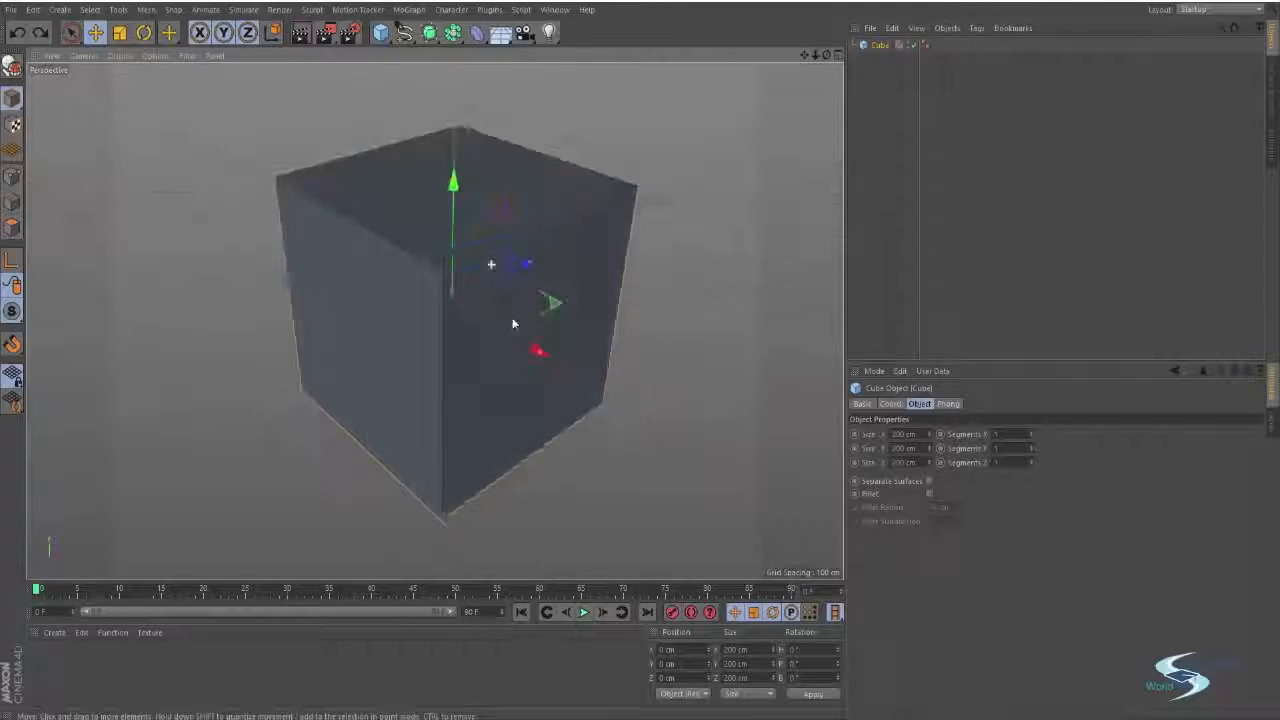
# Step: Set the cube's X, Y and Z segments to 3 each
pyautogui.keyDown('alt'); pyautogui.moveTo(628, 255); pyautogui.dragTo(629, 197); pyautogui.keyUp('alt')
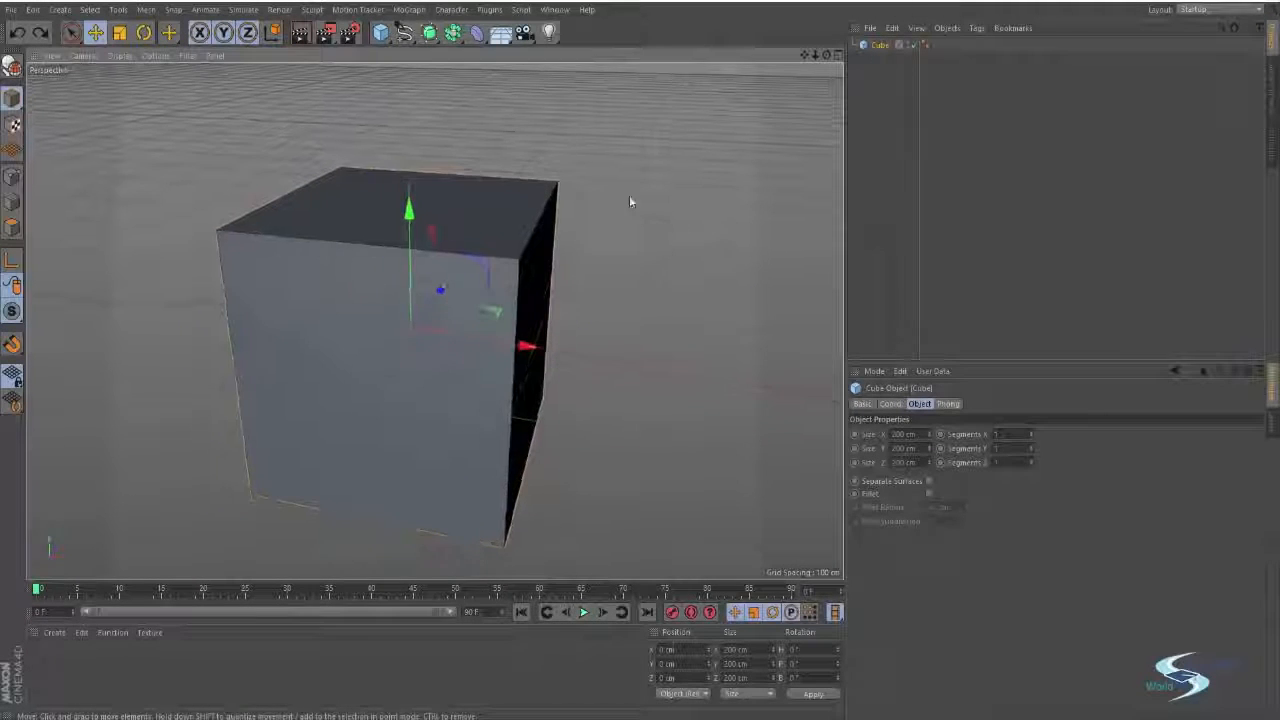
pyautogui.click(1003, 434)
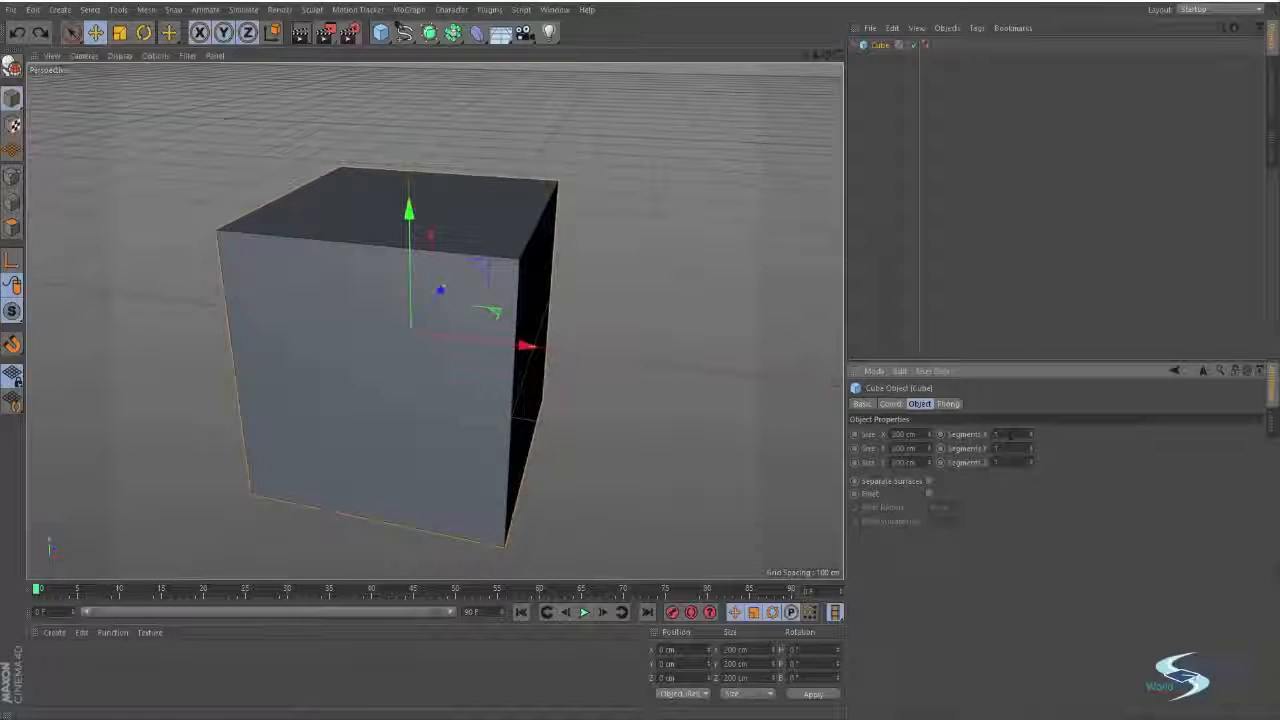
pyautogui.press('Return')
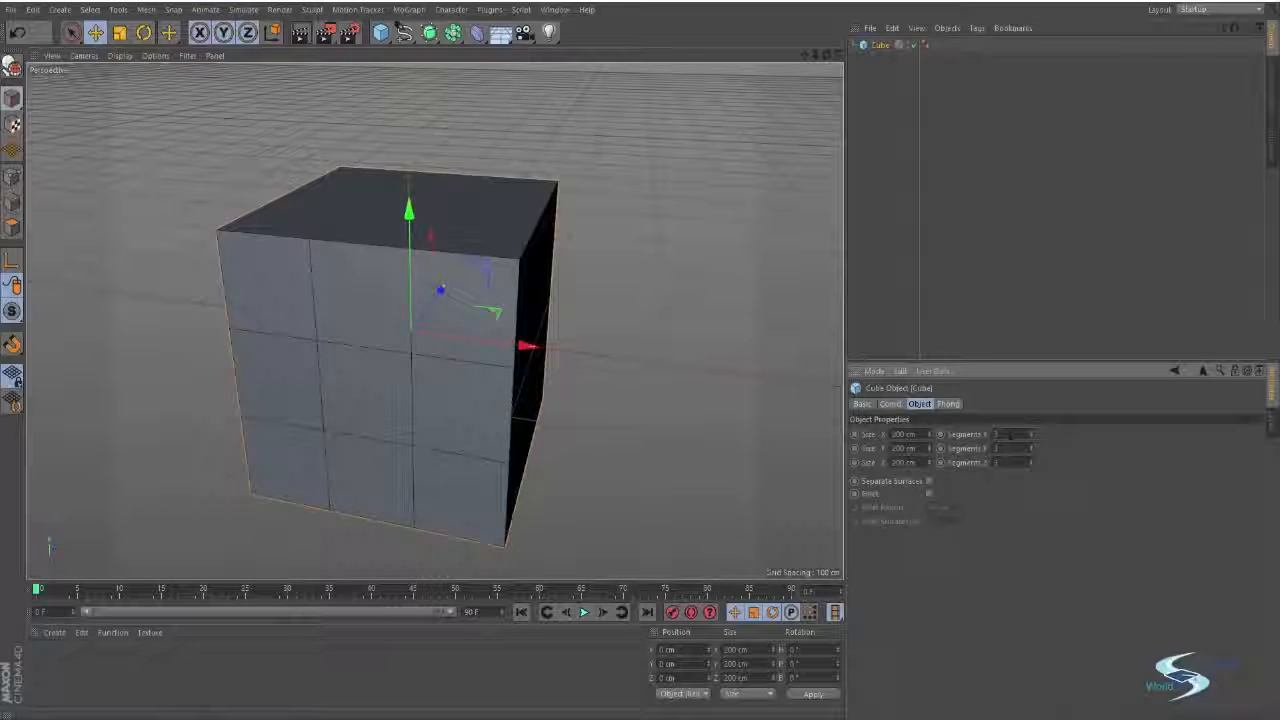
pyautogui.keyDown('alt'); pyautogui.moveTo(570, 236); pyautogui.dragTo(589, 286); pyautogui.keyUp('alt')
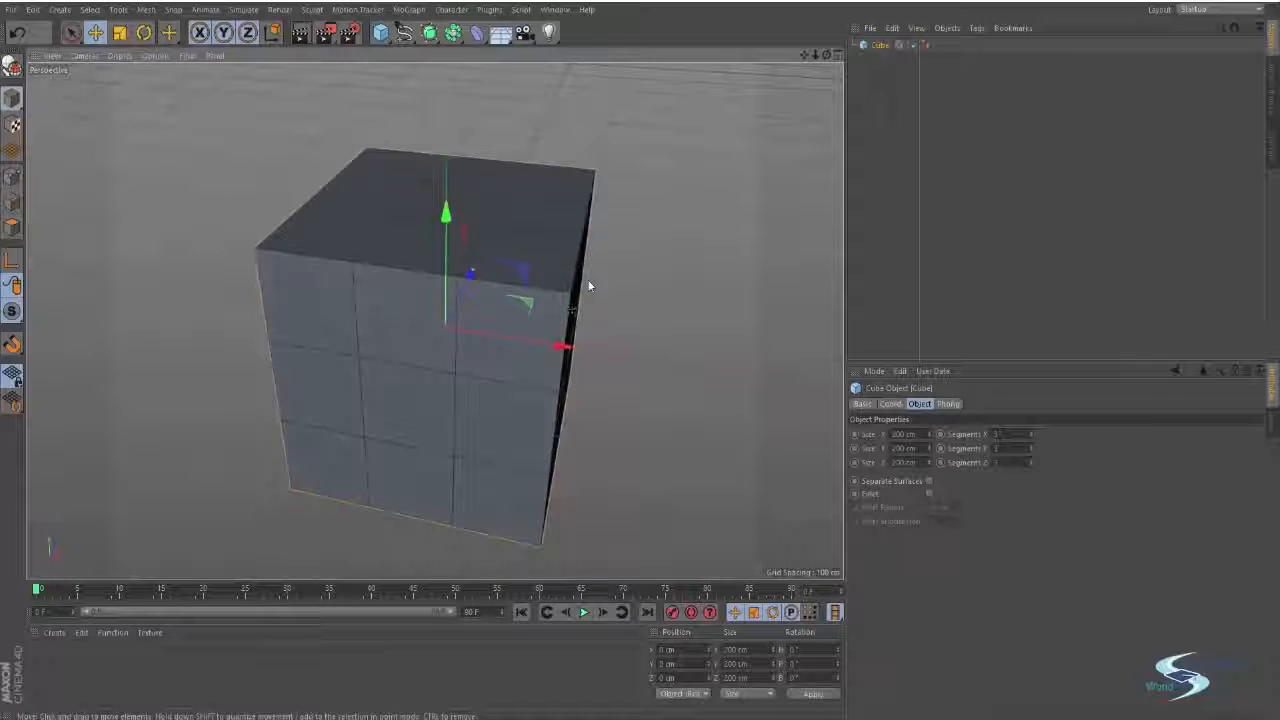
pyautogui.keyDown('alt'); pyautogui.moveTo(572, 349); pyautogui.dragTo(545, 289); pyautogui.keyUp('alt')
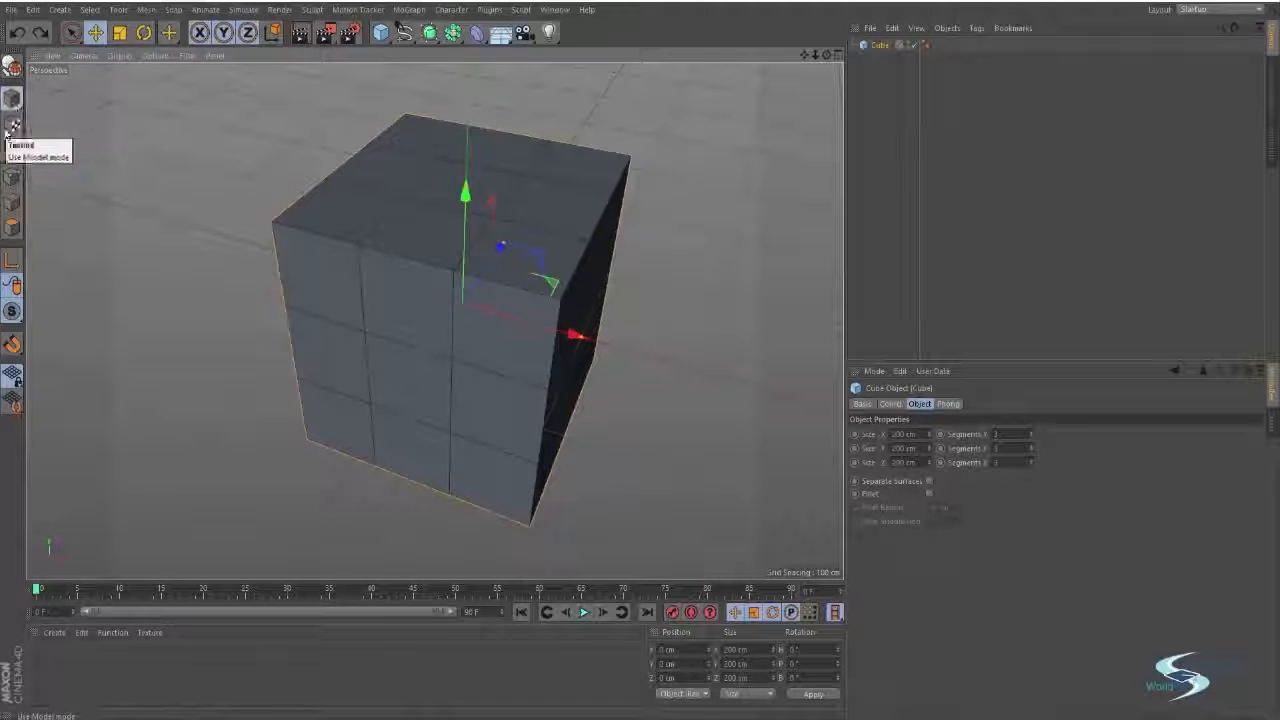
# Step: Try converting the parametric cube into an editable polygon object and undo the conversion
pyautogui.click(12, 175)
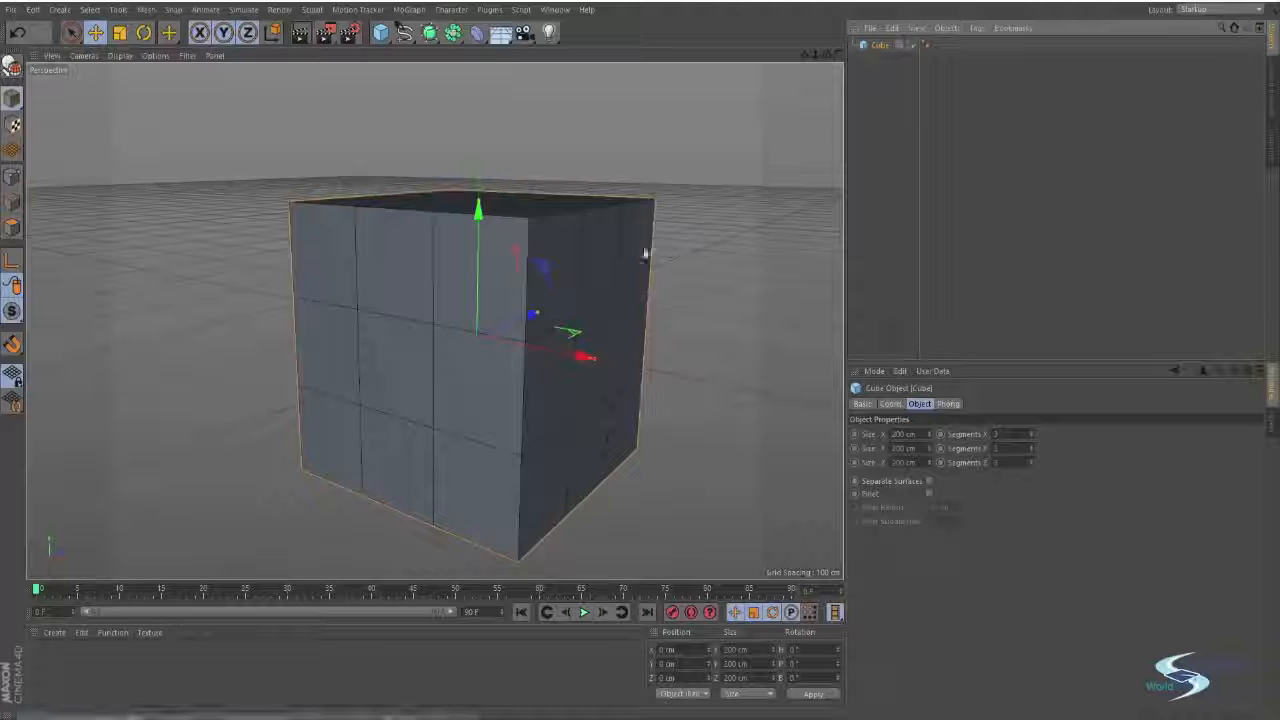
pyautogui.keyDown('alt'); pyautogui.moveTo(646, 251); pyautogui.dragTo(531, 303); pyautogui.keyUp('alt')
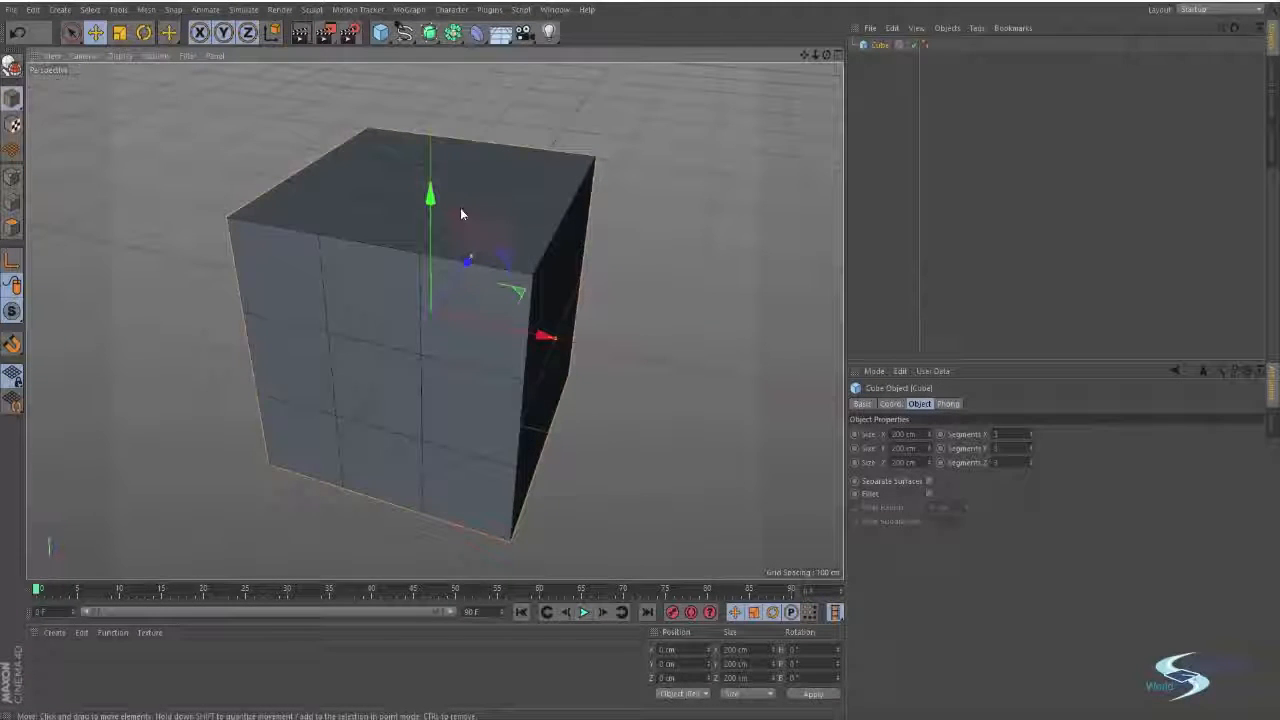
pyautogui.rightClick(873, 45)
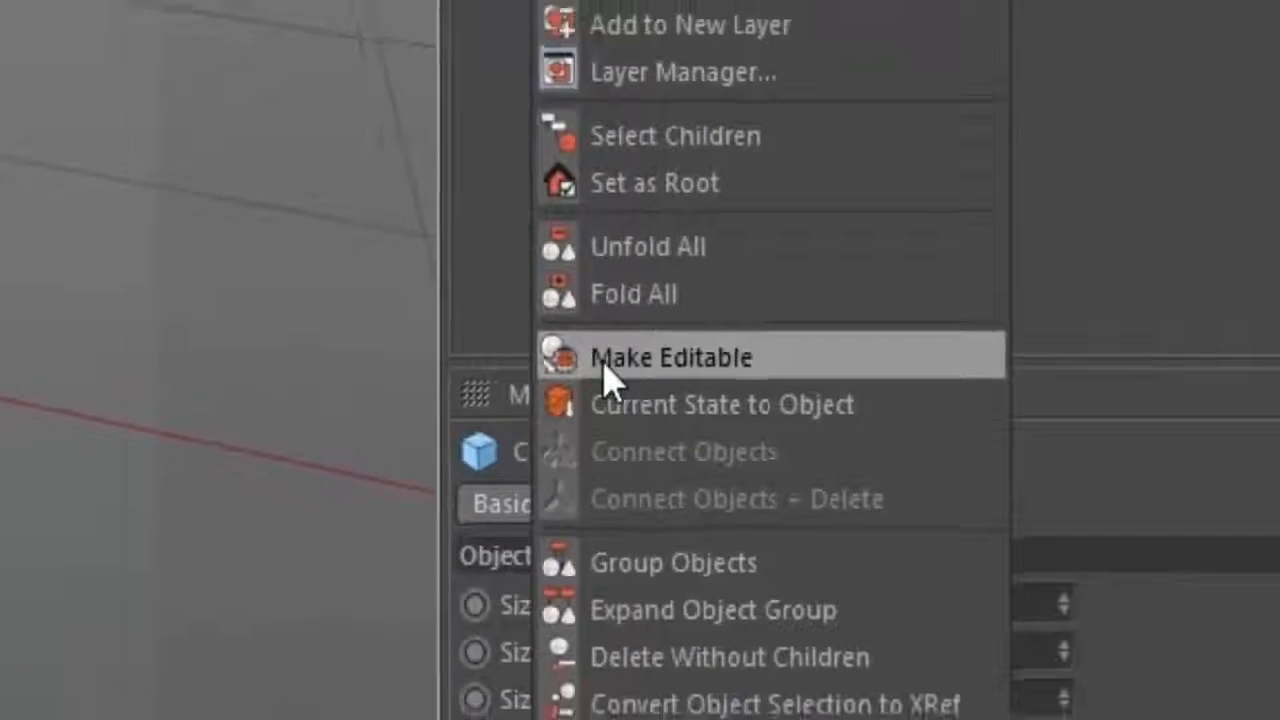
pyautogui.click(478, 363)
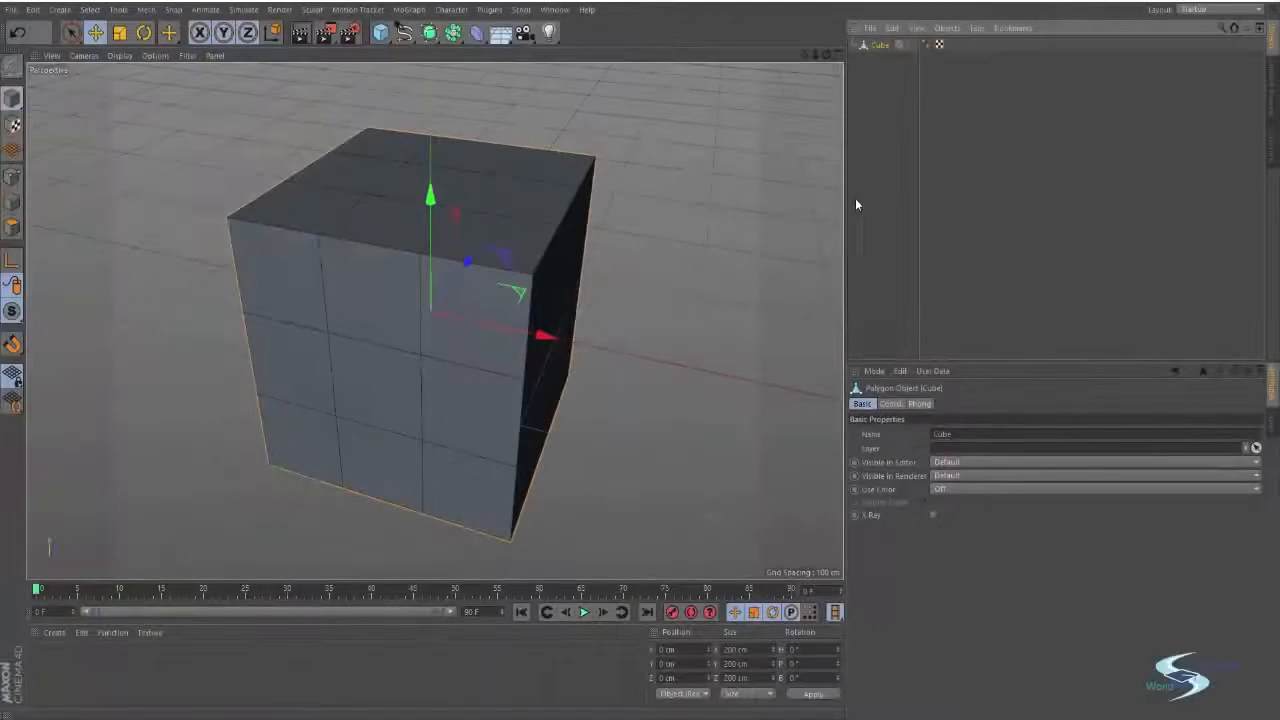
pyautogui.click(876, 112)
pyautogui.keyDown('alt'); pyautogui.moveTo(681, 162); pyautogui.dragTo(556, 268); pyautogui.keyUp('alt')
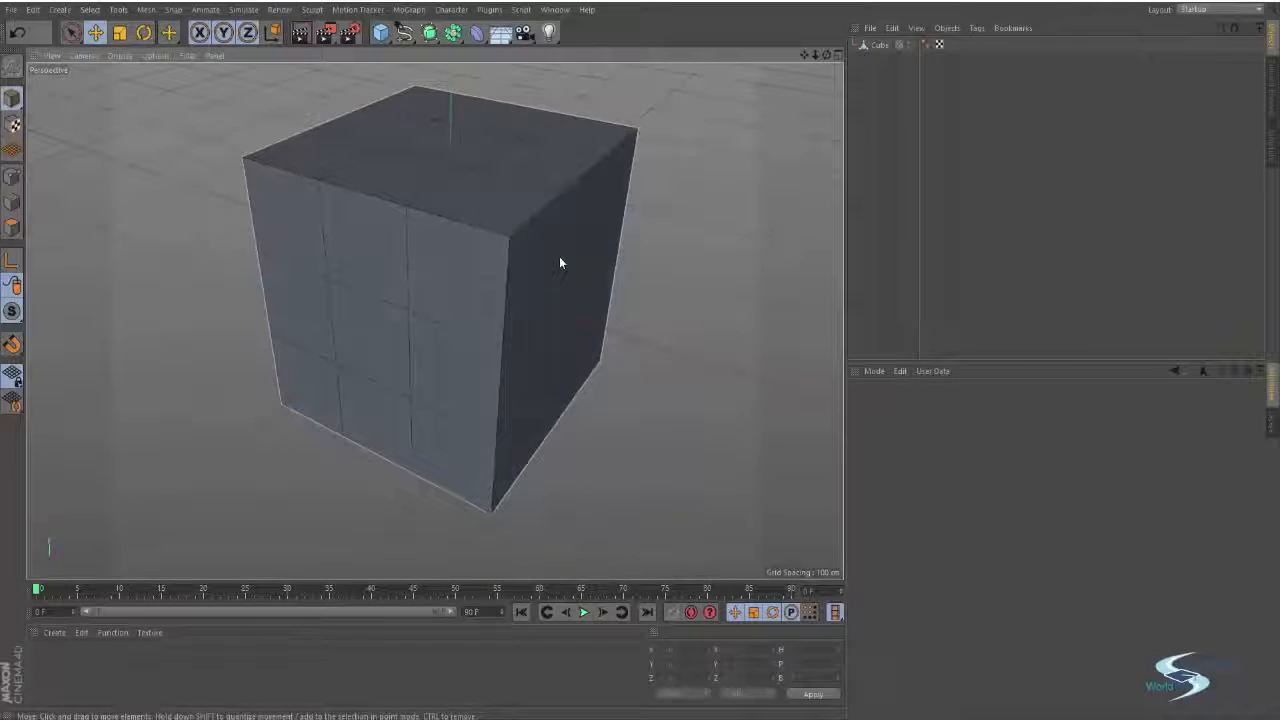
pyautogui.click(559, 256)
pyautogui.hotkey('ctrl', 'z')
# Step: Select the parametric cube and make it editable as a polygon object
pyautogui.click(876, 82)
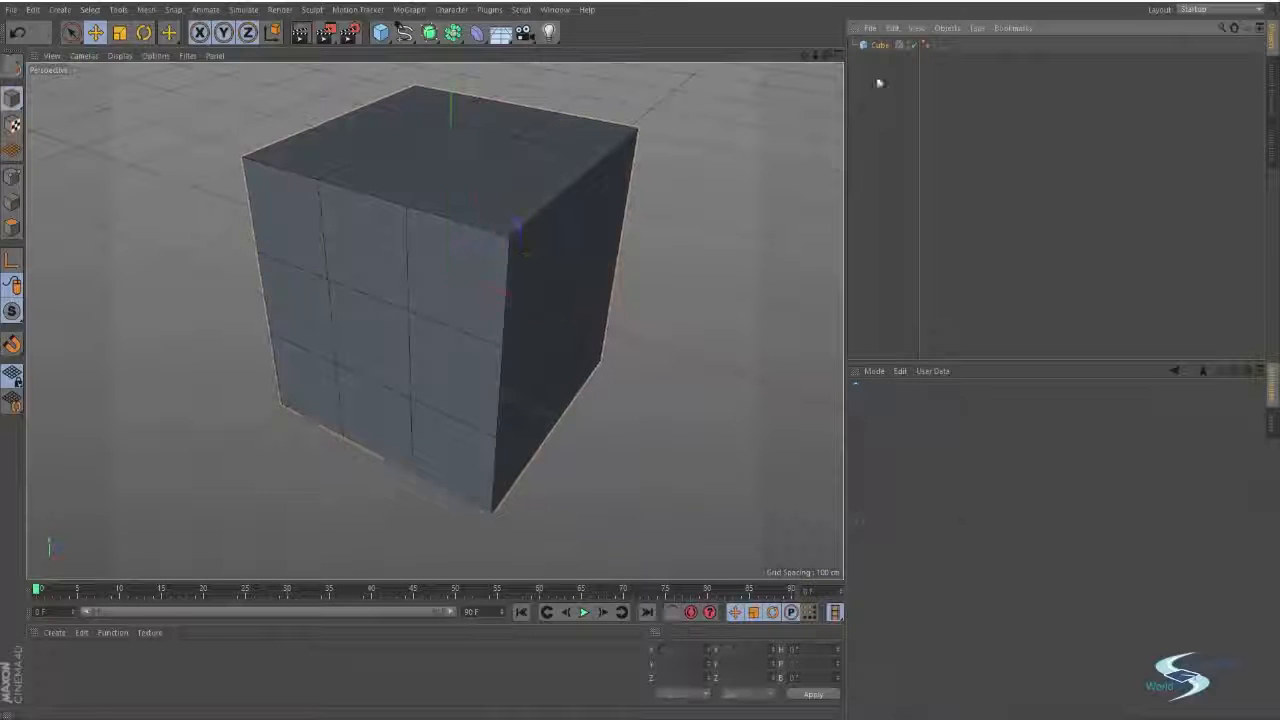
pyautogui.click(880, 45)
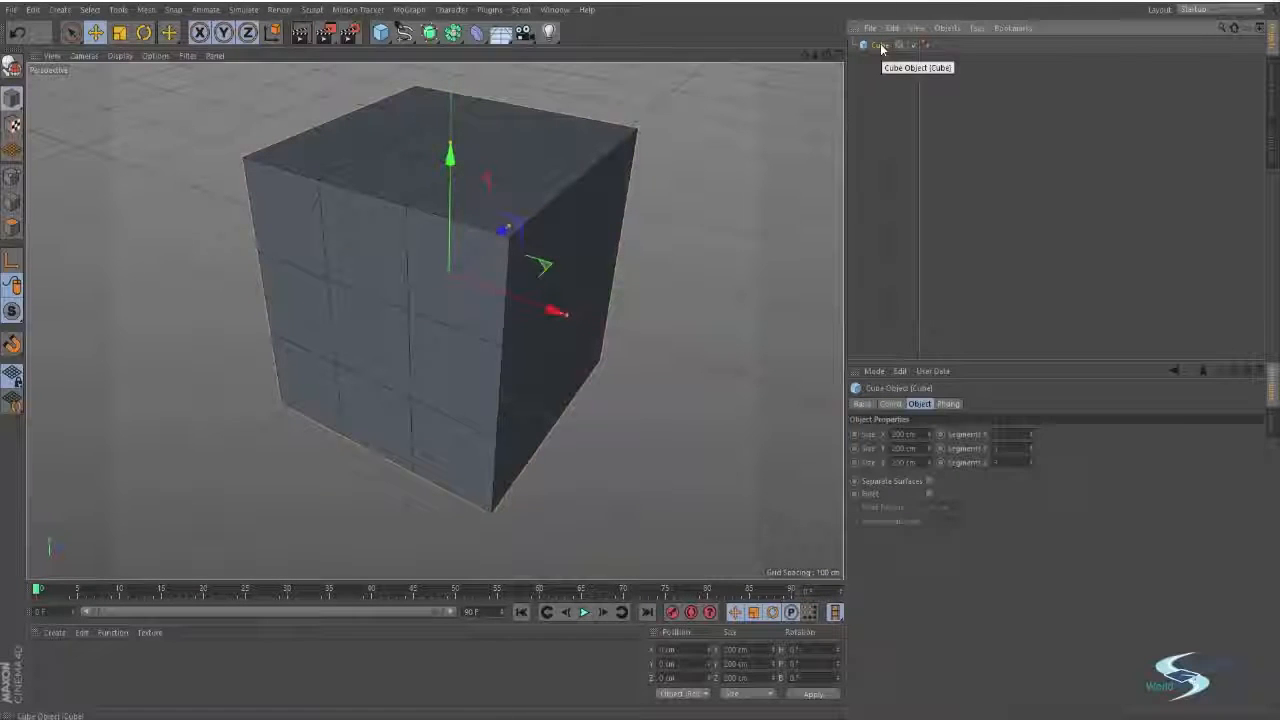
pyautogui.press('c')
pyautogui.click(876, 66)
pyautogui.click(879, 46)
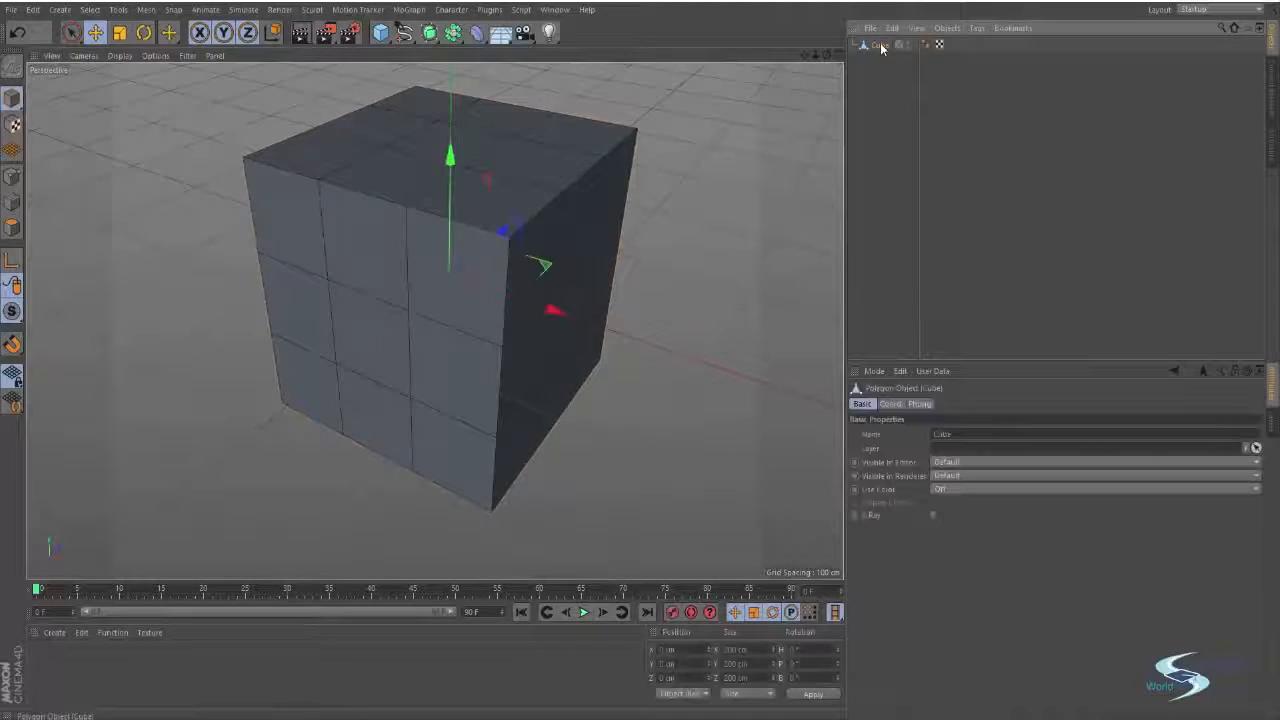
pyautogui.keyDown('alt'); pyautogui.moveTo(705, 184); pyautogui.dragTo(533, 318); pyautogui.keyUp('alt')
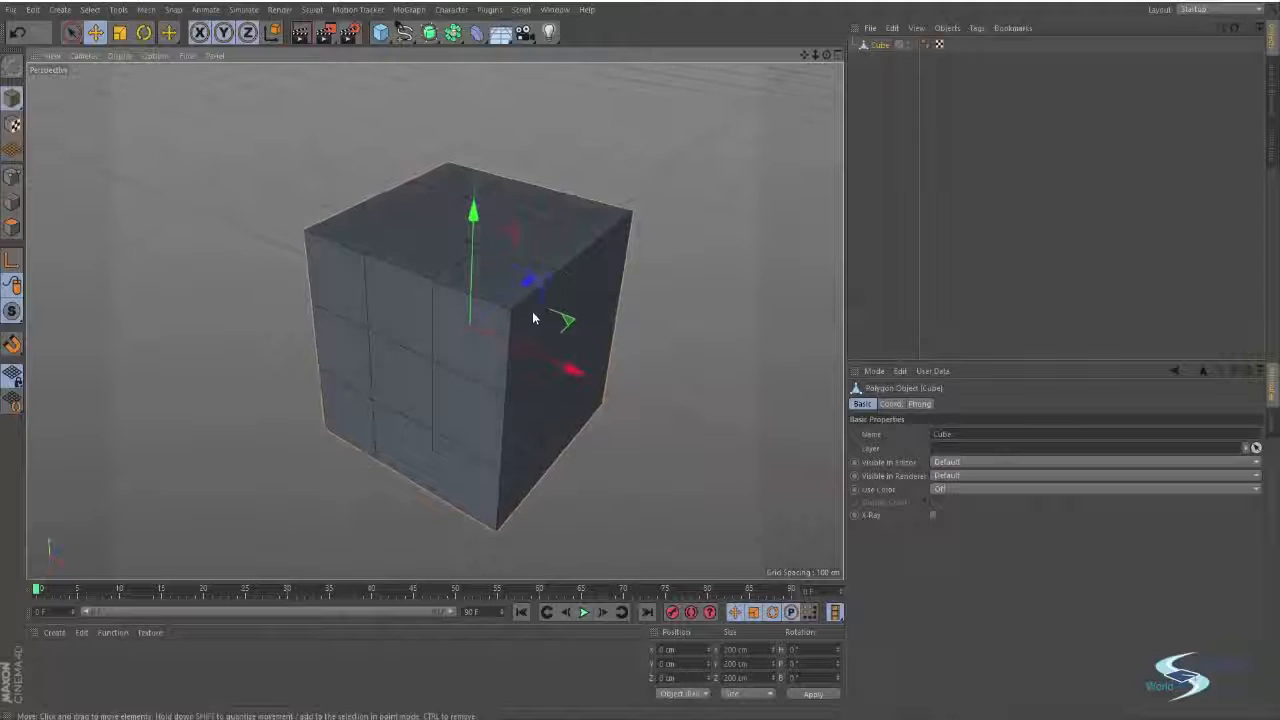
# Step: Try the Scale tool on the editable cube along its X and Y axes and undo the scaling
pyautogui.click(119, 32)
pyautogui.moveTo(577, 371)
pyautogui.mouseDown()
pyautogui.moveTo(726, 420)
pyautogui.moveTo(850, 490)
pyautogui.moveTo(648, 374)
pyautogui.moveTo(457, 328)
pyautogui.moveTo(669, 383)
pyautogui.moveTo(477, 358)
pyautogui.moveTo(634, 386)
pyautogui.moveTo(600, 378)
pyautogui.mouseUp()
pyautogui.hotkey('ctrl', 'z')
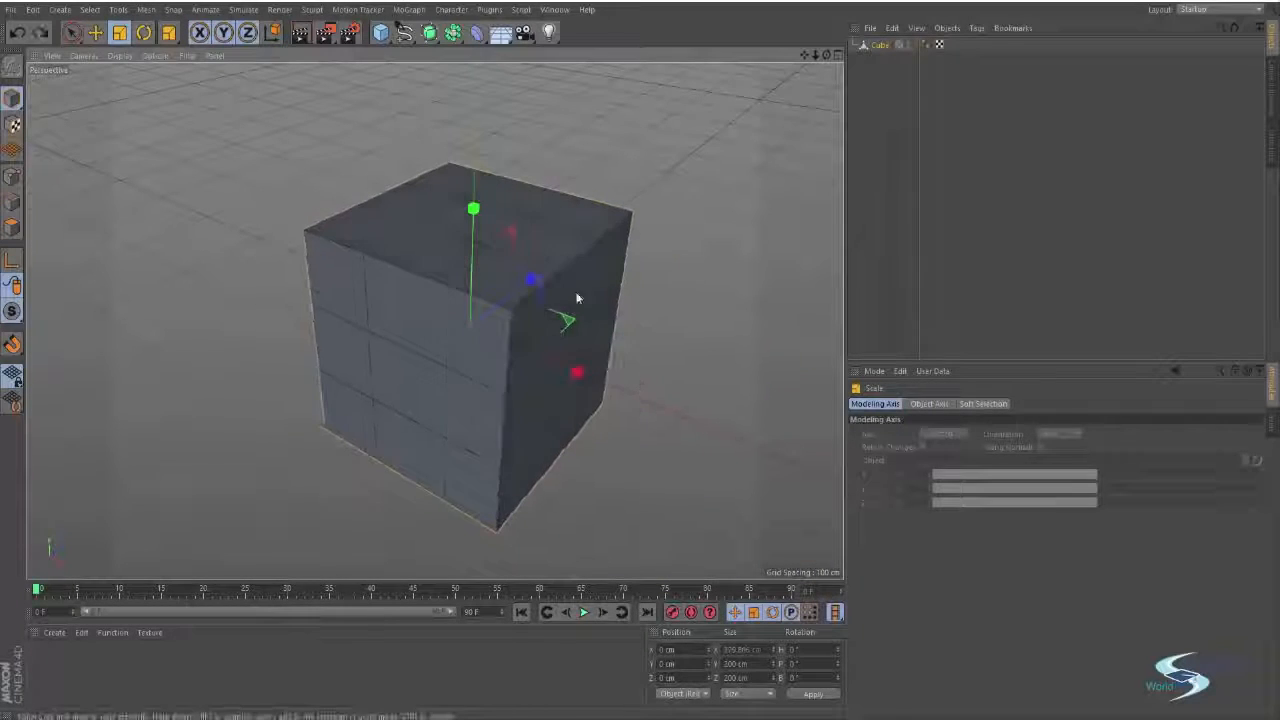
pyautogui.moveTo(563, 322); pyautogui.dragTo(577, 290)
pyautogui.moveTo(473, 208); pyautogui.dragTo(467, 290)
pyautogui.hotkey('ctrl', 'z')
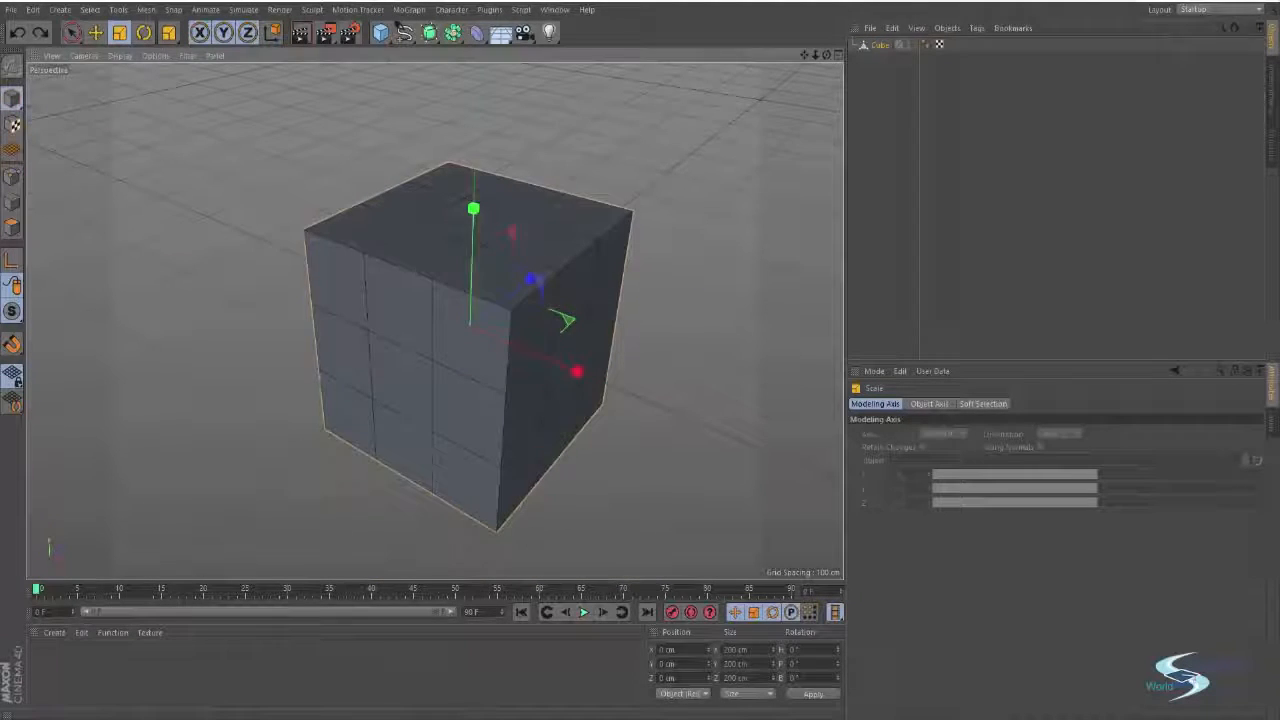
# Step: Move the editable cube about 399 cm along its Z axis with the Move tool
pyautogui.click(883, 70)
pyautogui.click(880, 45)
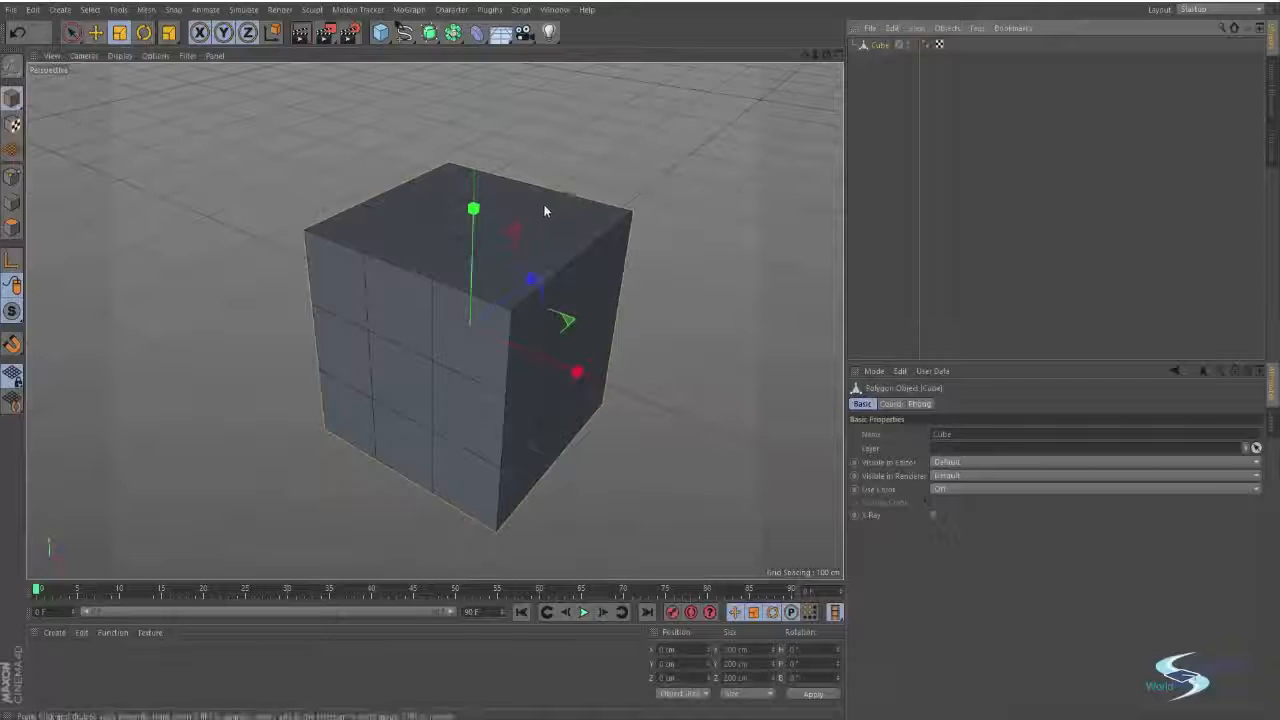
pyautogui.press('e')
pyautogui.moveTo(529, 280); pyautogui.dragTo(686, 177)
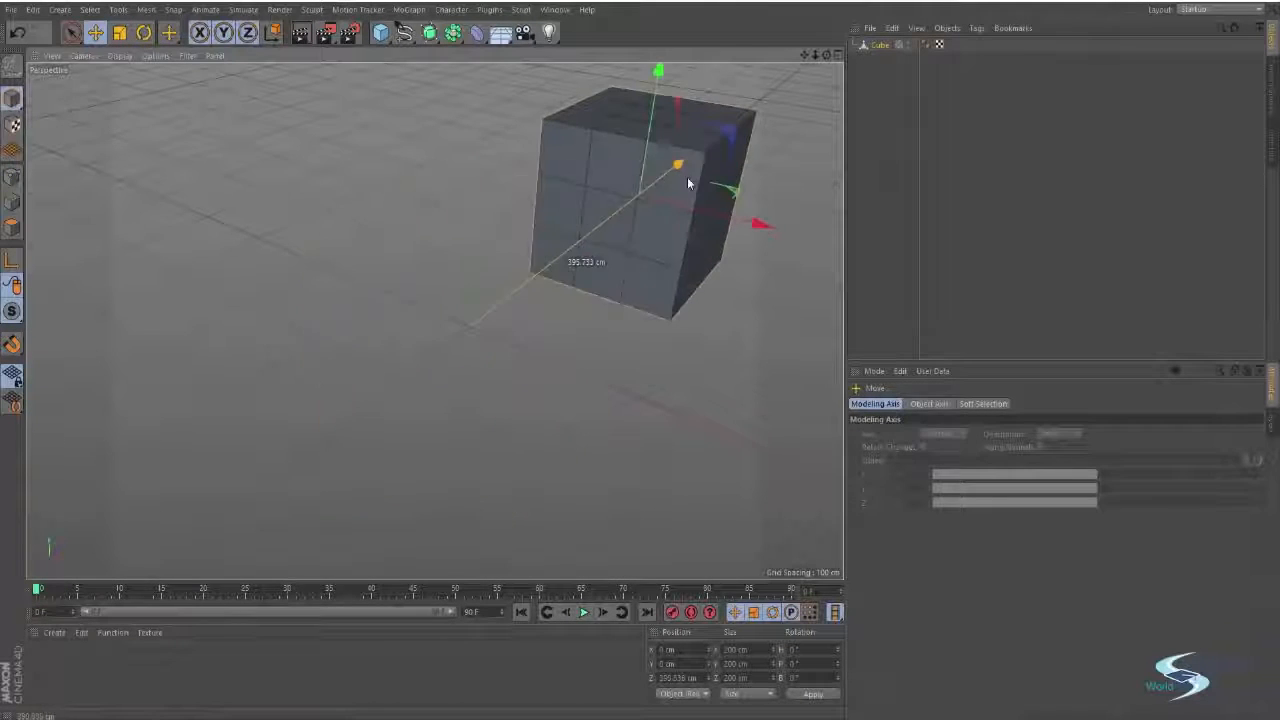
pyautogui.click(811, 171)
# Step: Add a second parametric cube at the origin and try scaling it along the X axis
pyautogui.click(381, 35)
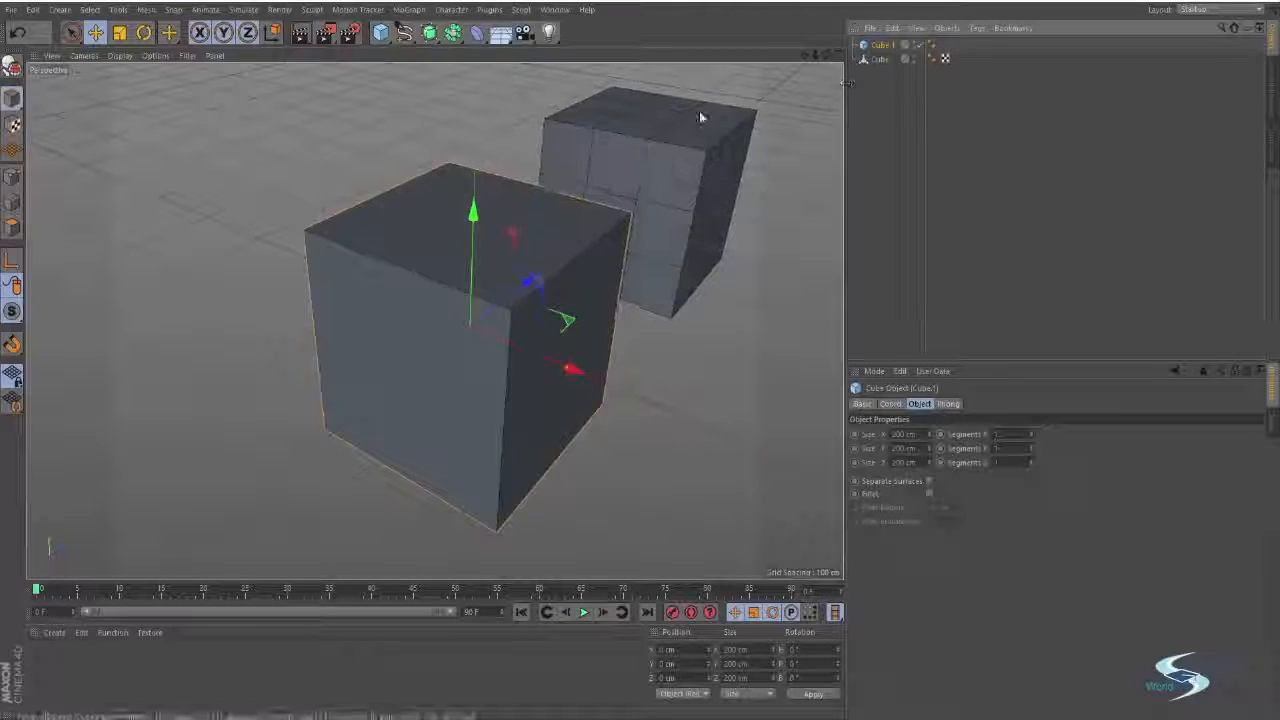
pyautogui.click(626, 114)
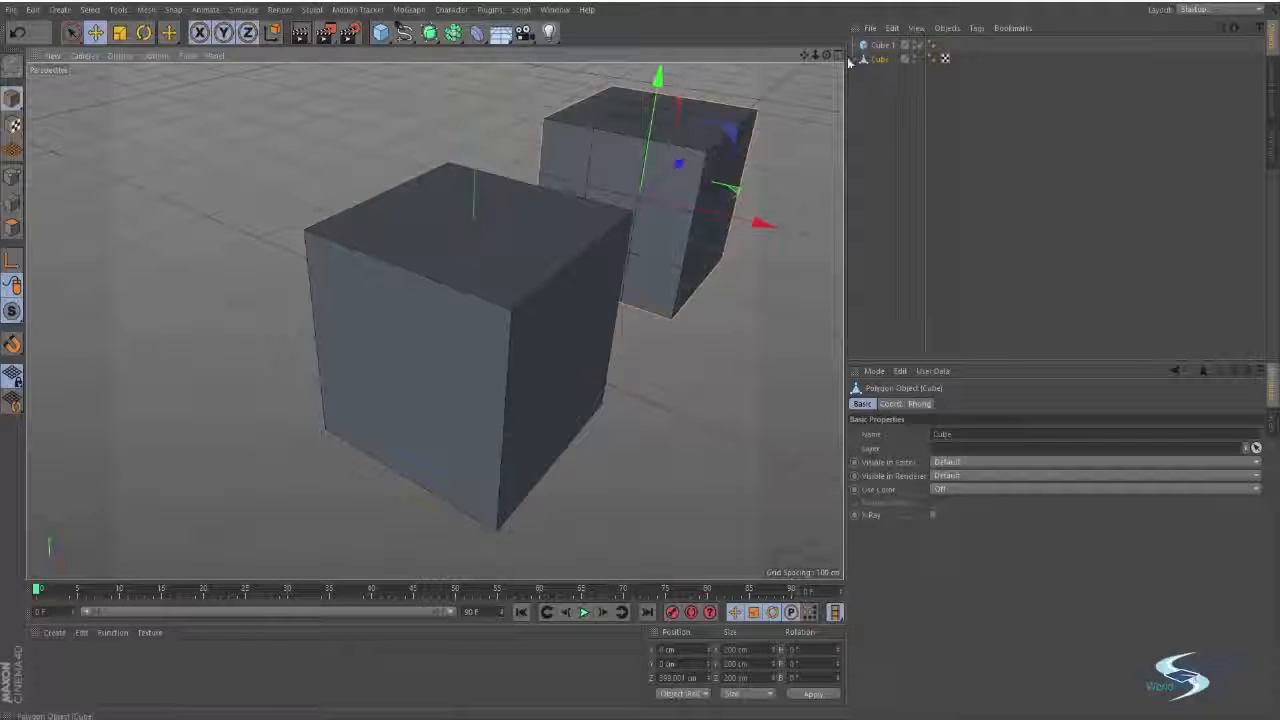
pyautogui.click(882, 45)
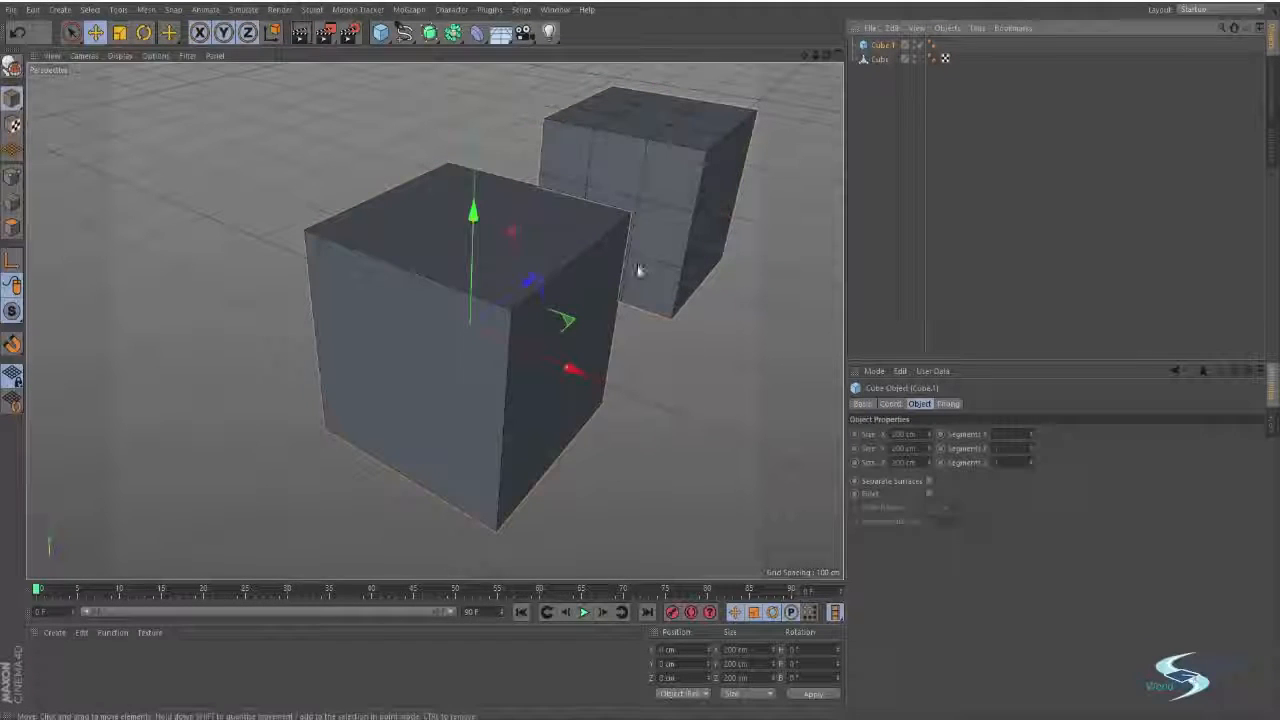
pyautogui.press('r')
pyautogui.press('t')
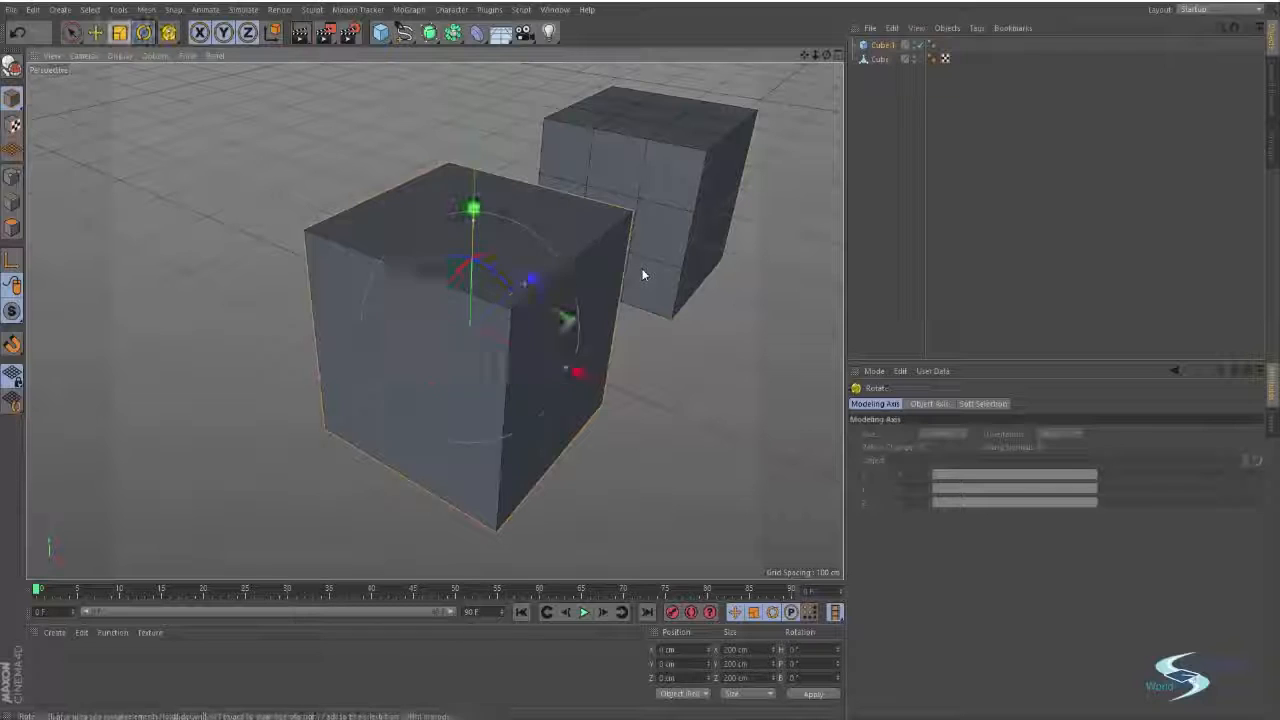
pyautogui.moveTo(578, 373); pyautogui.dragTo(618, 413)
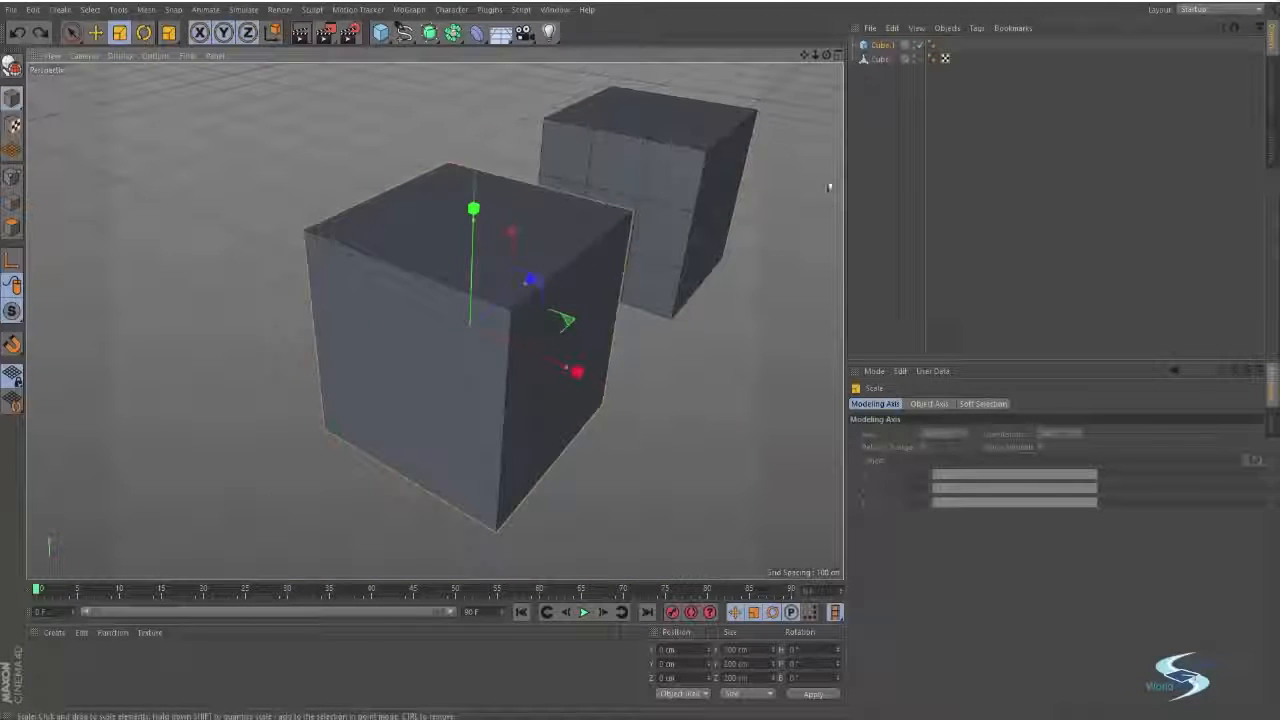
# Step: Try scaling the editable cube behind the new one along X and undo the change
pyautogui.click(876, 60)
pyautogui.moveTo(760, 223); pyautogui.dragTo(757, 234)
pyautogui.hotkey('ctrl', 'z')
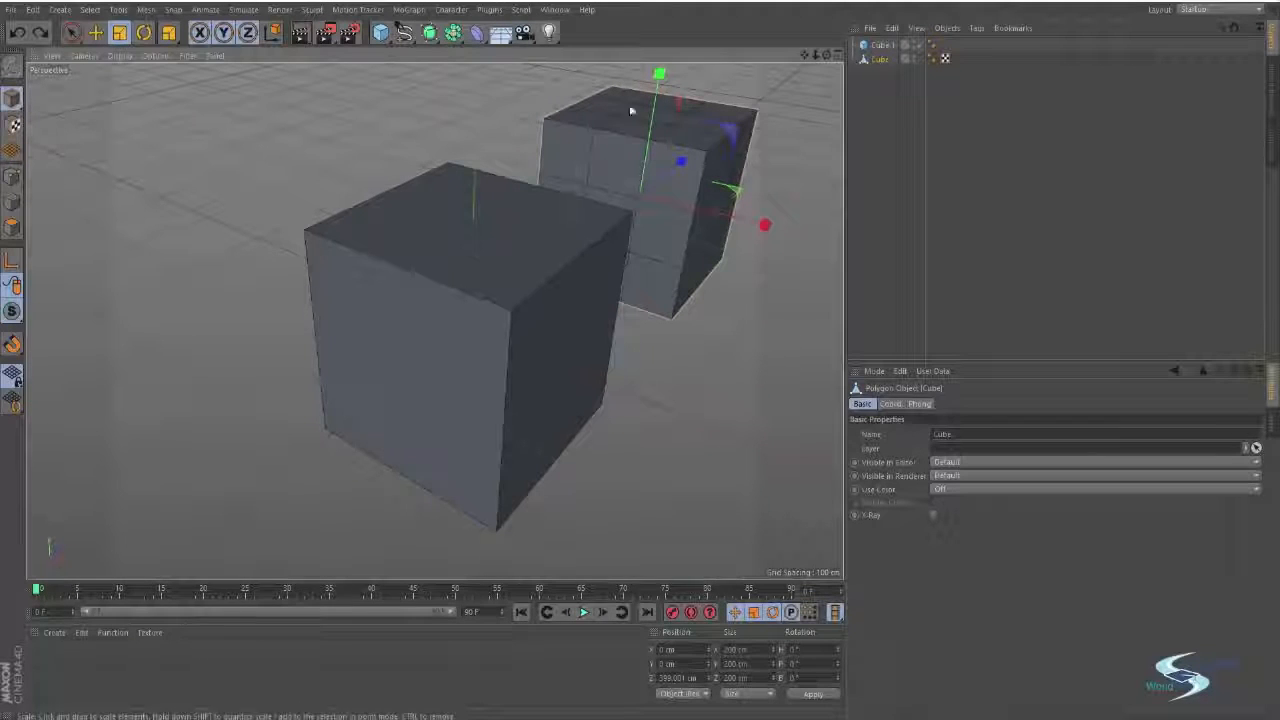
# Step: Delete the second parametric cube and reset the editable cube's Z position to 0 cm
pyautogui.click(505, 265)
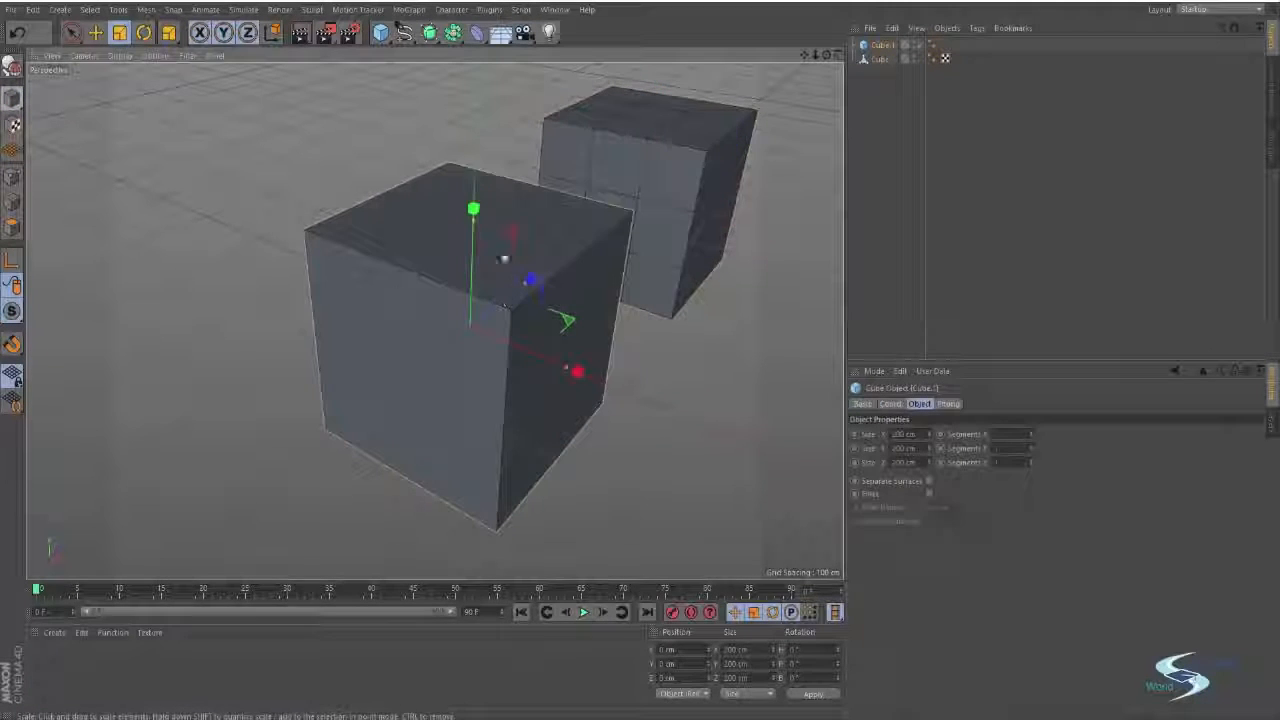
pyautogui.press('Delete')
pyautogui.click(652, 248)
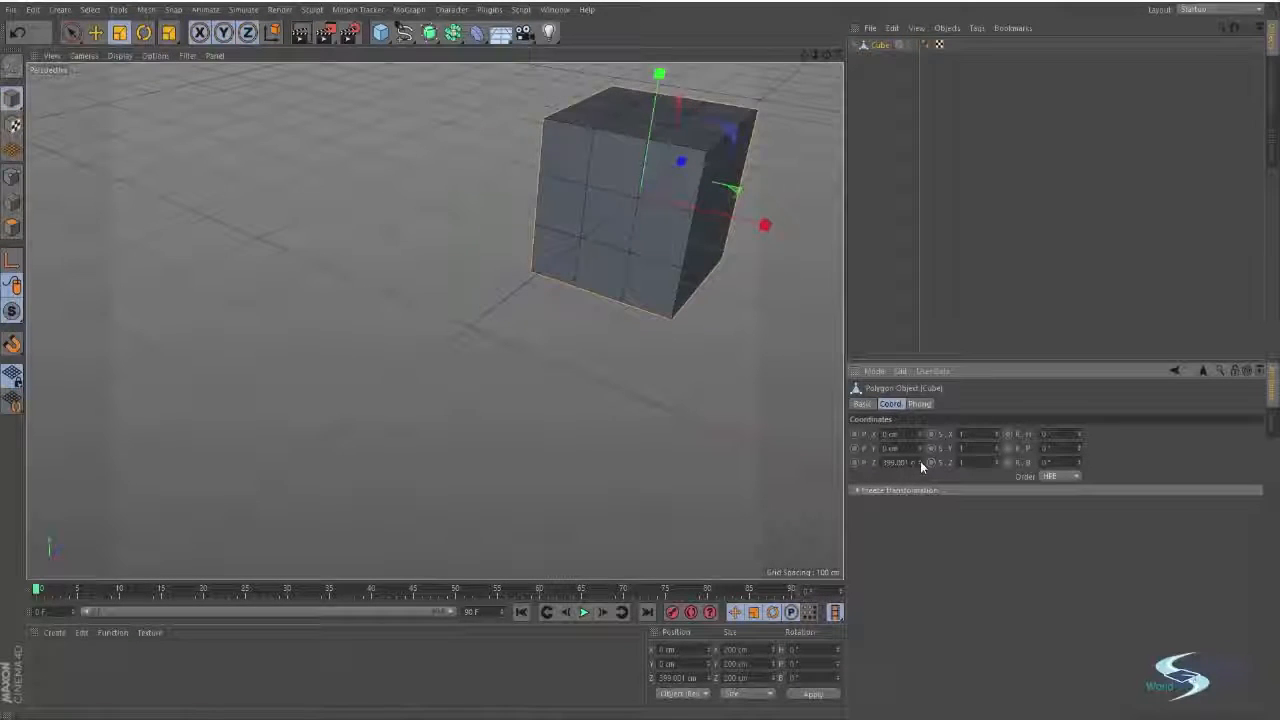
pyautogui.rightClick(920, 463)
pyautogui.click(880, 114)
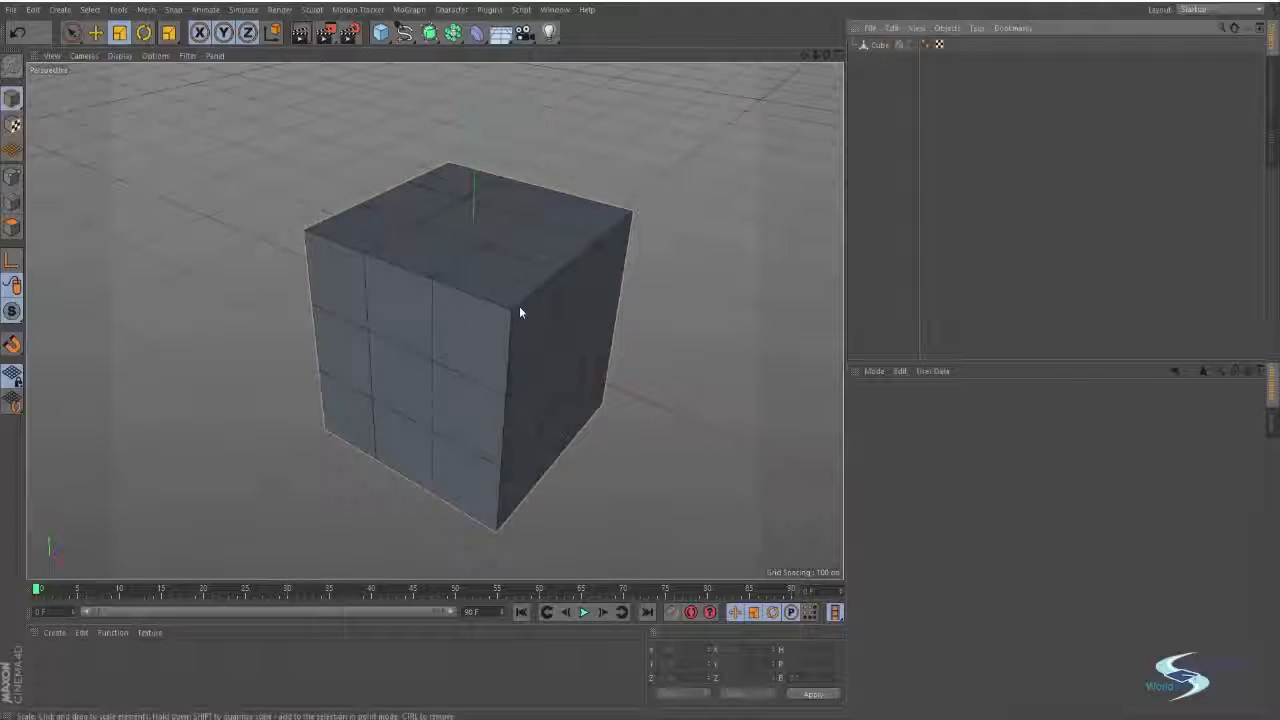
# Step: Try stretching the recentred editable cube along its X axis, undo the stretch and keep the cube selected
pyautogui.click(519, 313)
pyautogui.moveTo(577, 371); pyautogui.dragTo(613, 427)
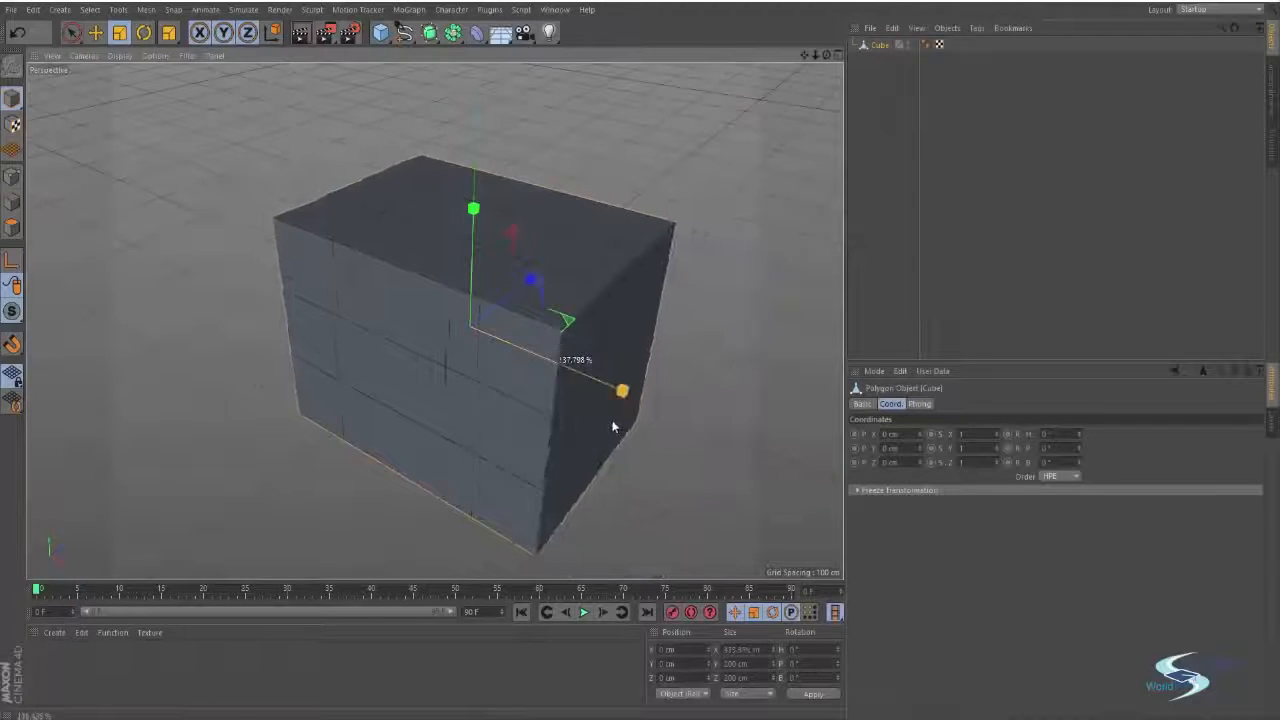
pyautogui.hotkey('ctrl', 'z')
pyautogui.click(677, 309)
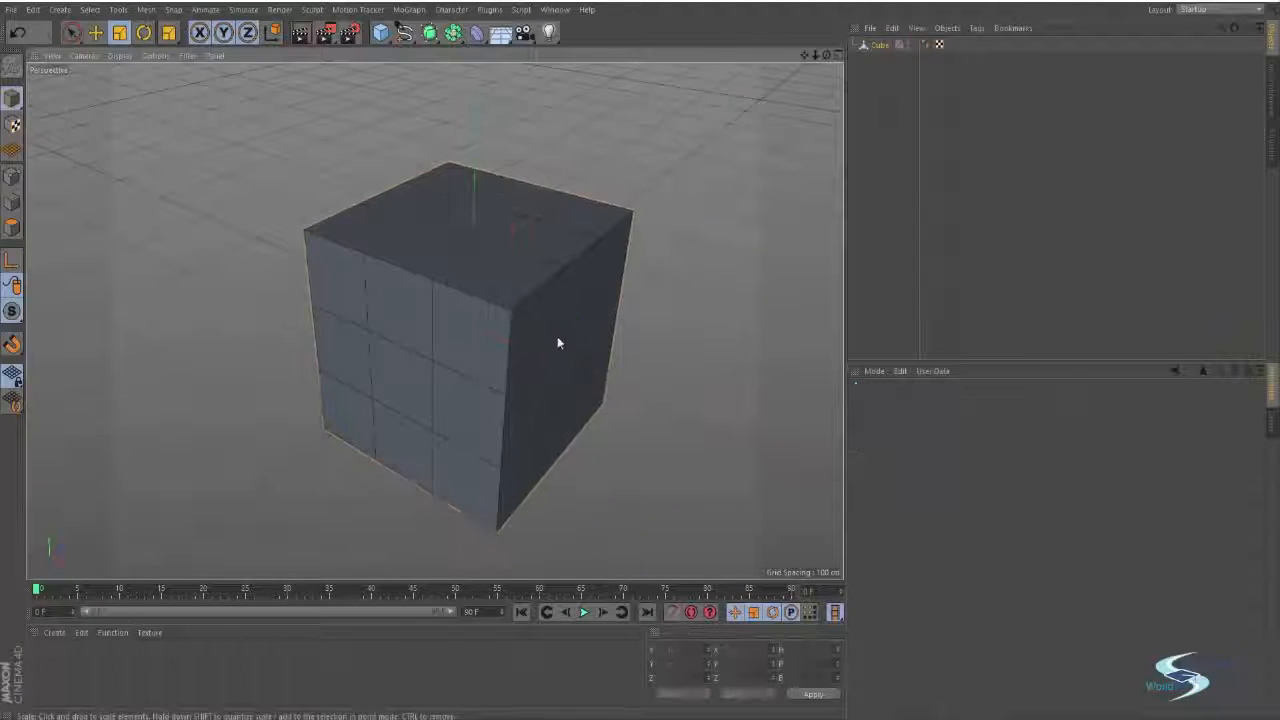
pyautogui.click(505, 313)
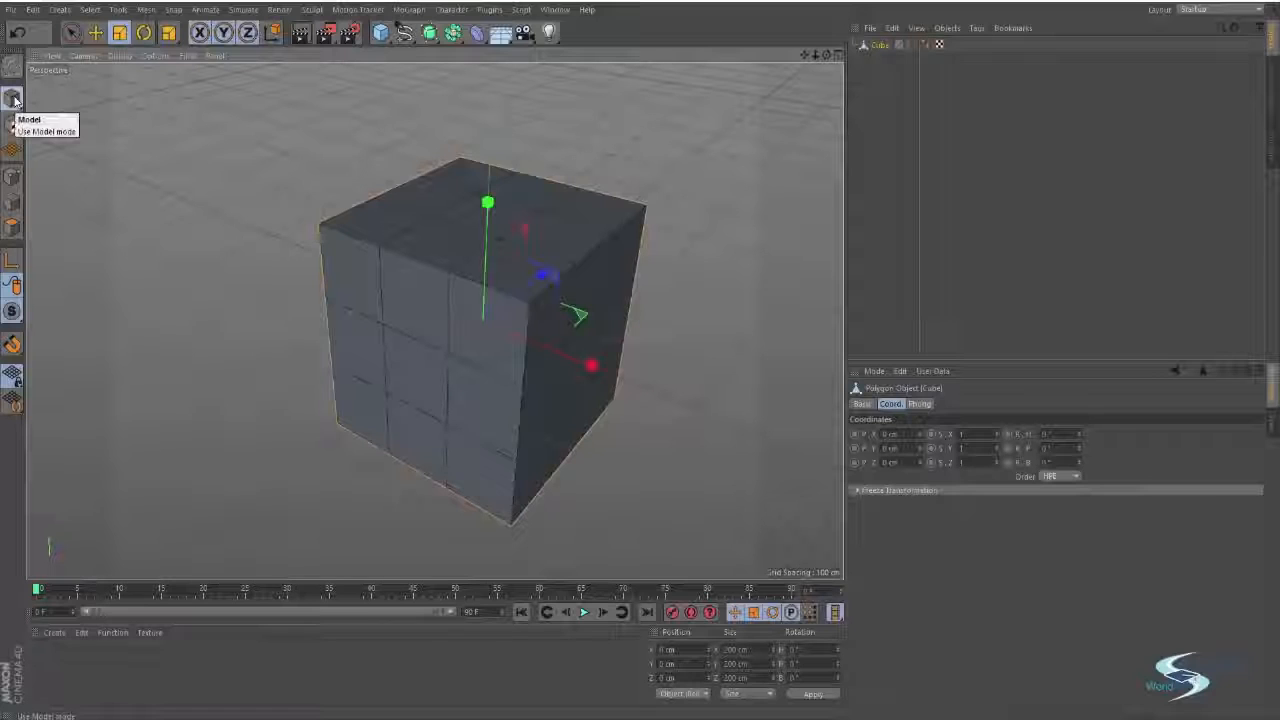
# Step: Use Model mode and examine the editable cube's upper front edge up close
pyautogui.click(13, 98)
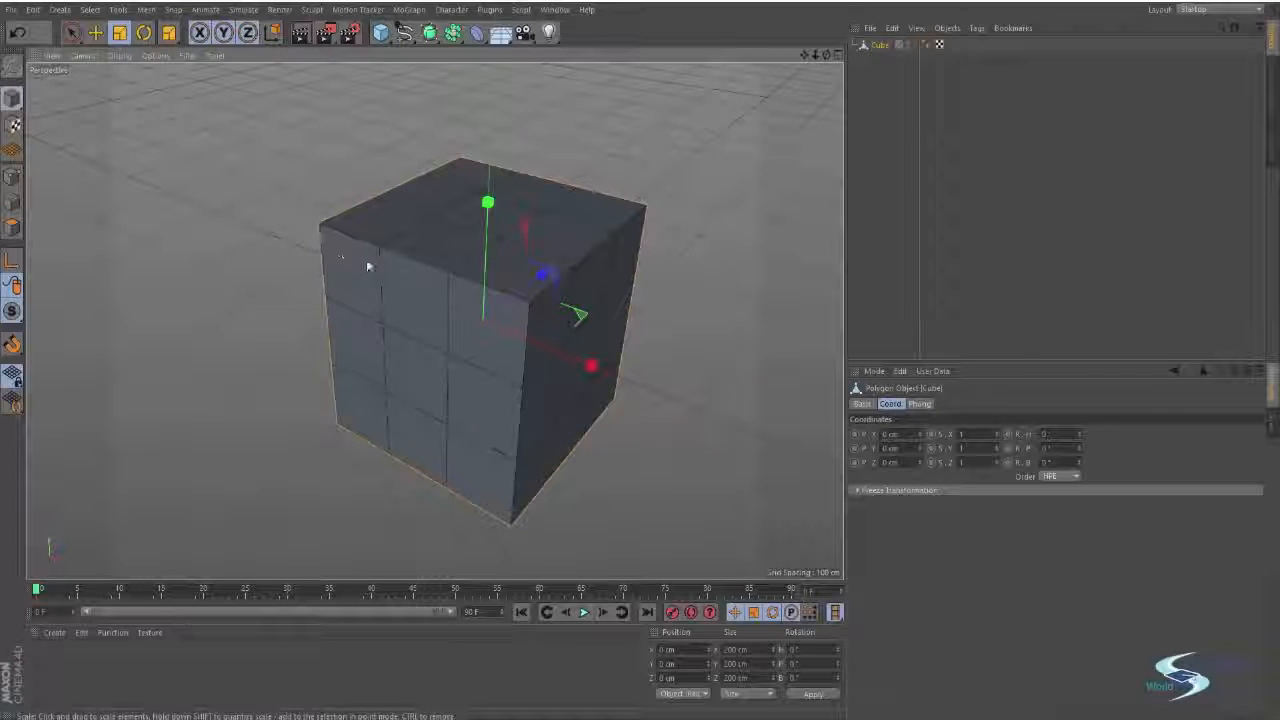
pyautogui.scroll(5, 380, 250)
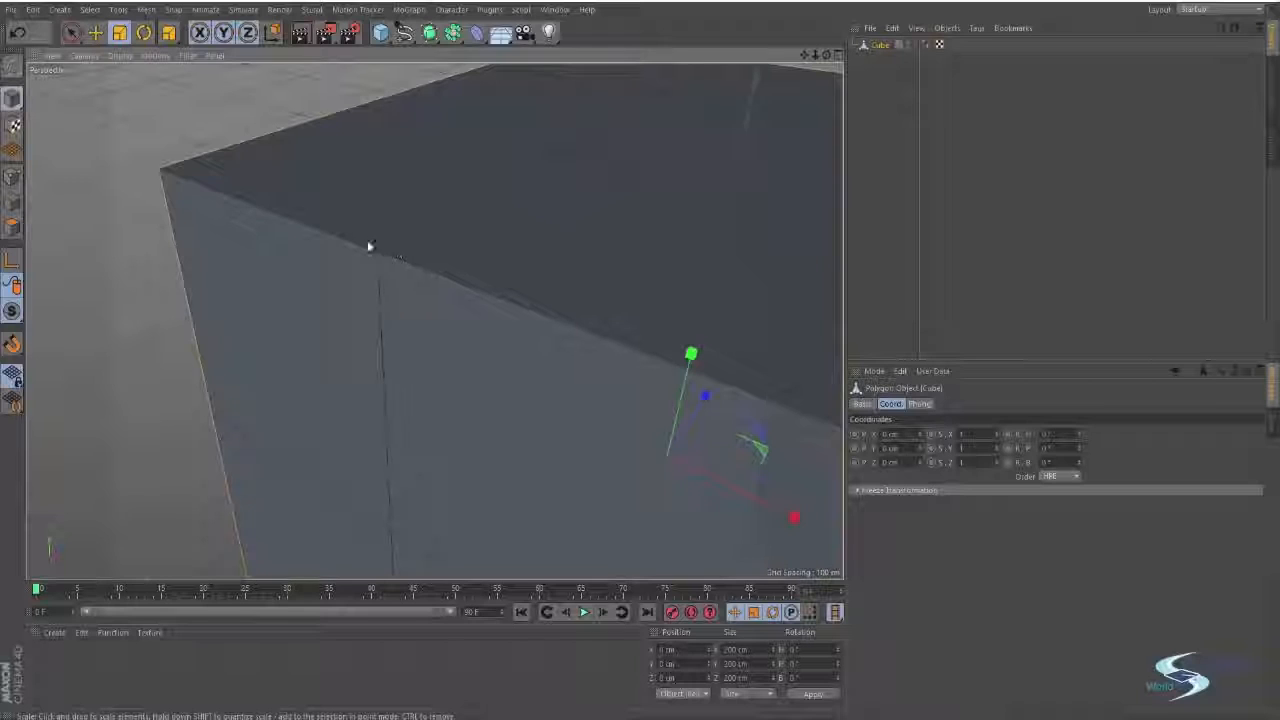
pyautogui.keyDown('alt'); pyautogui.moveTo(668, 214); pyautogui.dragTo(519, 178, button='middle'); pyautogui.keyUp('alt')
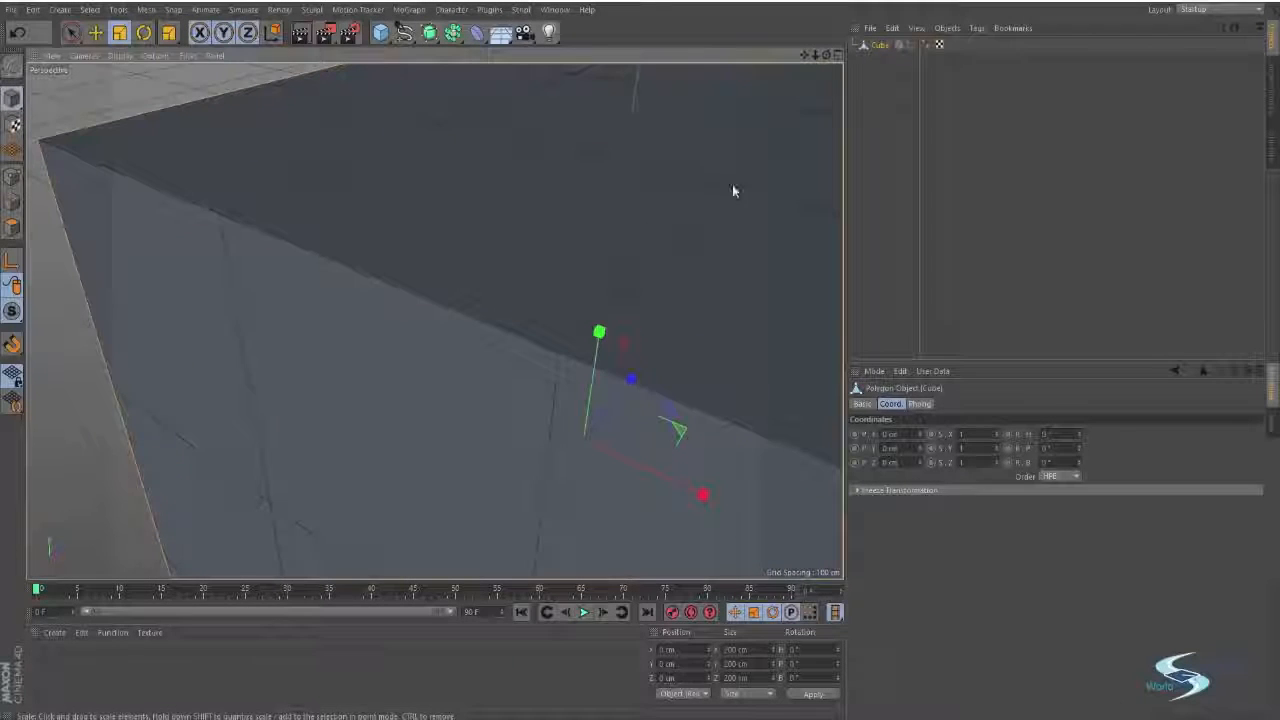
pyautogui.keyDown('alt'); pyautogui.moveTo(728, 189); pyautogui.dragTo(614, 180, button='middle'); pyautogui.keyUp('alt')
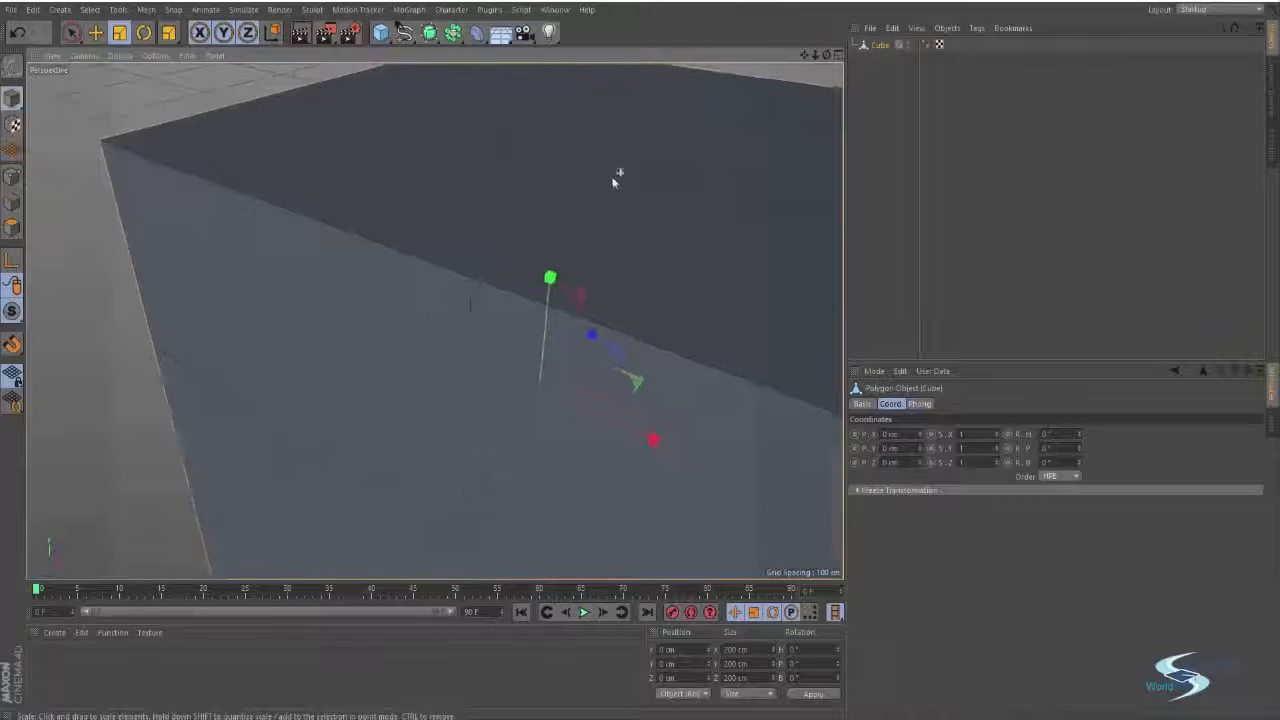
pyautogui.scroll(-3, 617, 196)
pyautogui.scroll(-3, 470, 302)
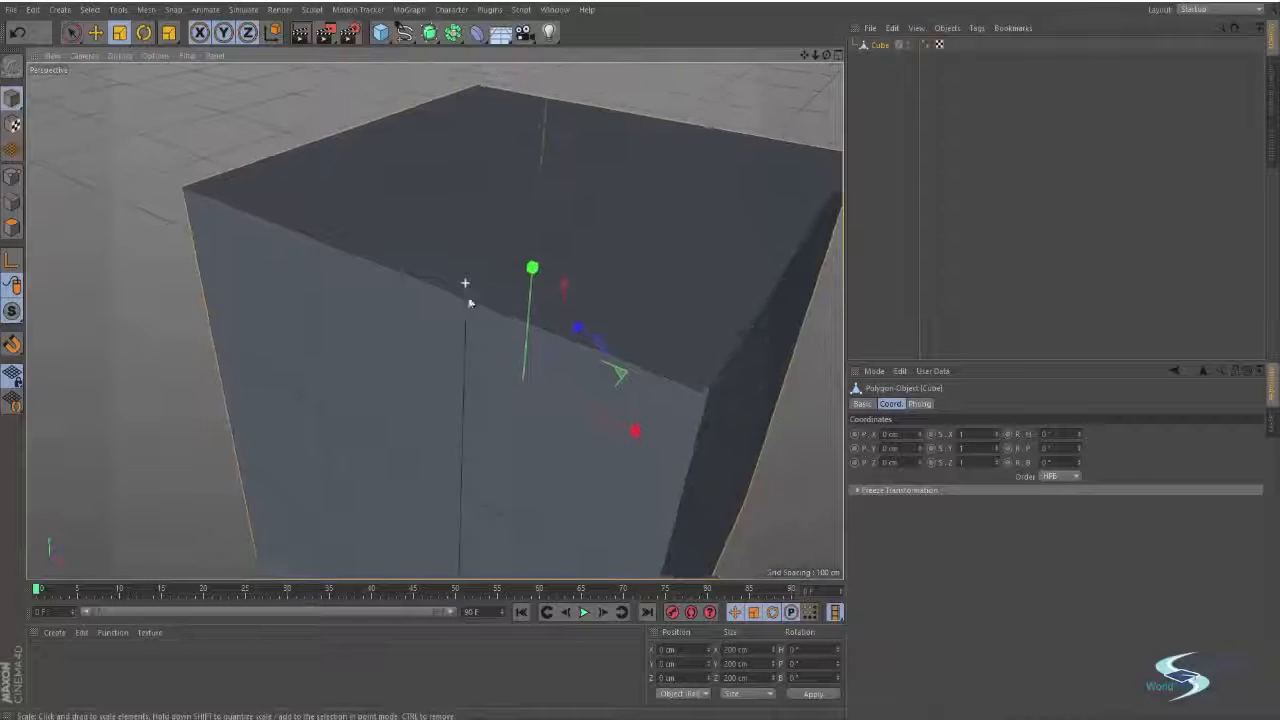
# Step: Examine the editable cube's top and front faces up close from several angles, ending with the whole cube in view
pyautogui.keyDown('alt'); pyautogui.moveTo(469, 302); pyautogui.dragTo(535, 277, button='middle'); pyautogui.keyUp('alt')
pyautogui.keyDown('alt'); pyautogui.moveTo(343, 240); pyautogui.dragTo(352, 266, button='middle'); pyautogui.keyUp('alt')
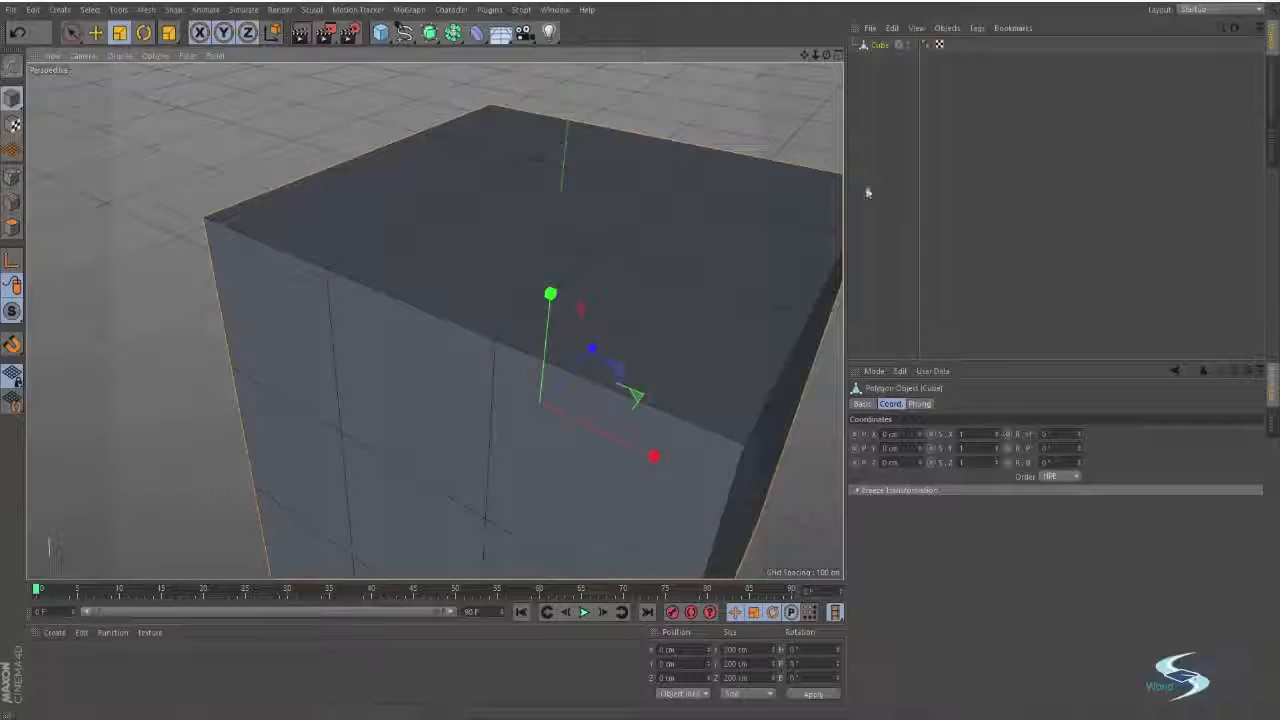
pyautogui.keyDown('alt'); pyautogui.moveTo(731, 420); pyautogui.dragTo(543, 271); pyautogui.keyUp('alt')
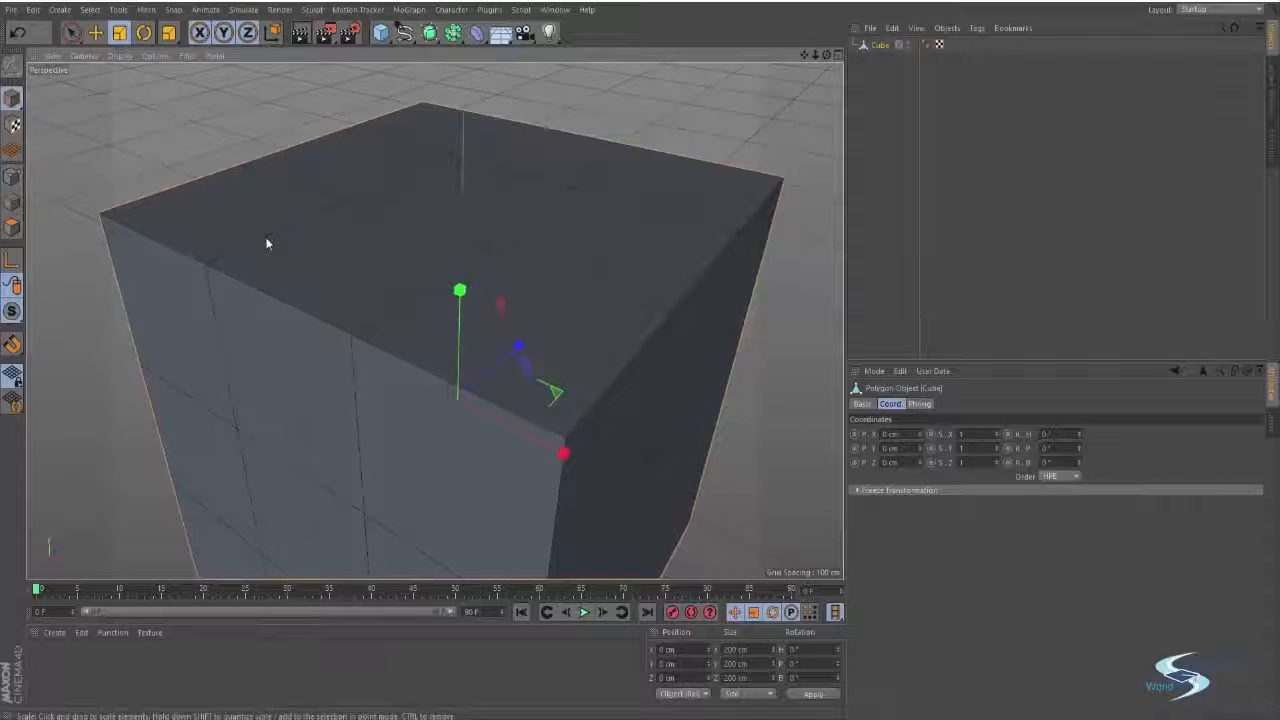
pyautogui.moveTo(266, 243)
pyautogui.keyDown('alt'); pyautogui.mouseDown()
pyautogui.moveTo(380, 191)
pyautogui.moveTo(394, 86)
pyautogui.moveTo(354, 274)
pyautogui.moveTo(282, 256)
pyautogui.mouseUp(); pyautogui.keyUp('alt')
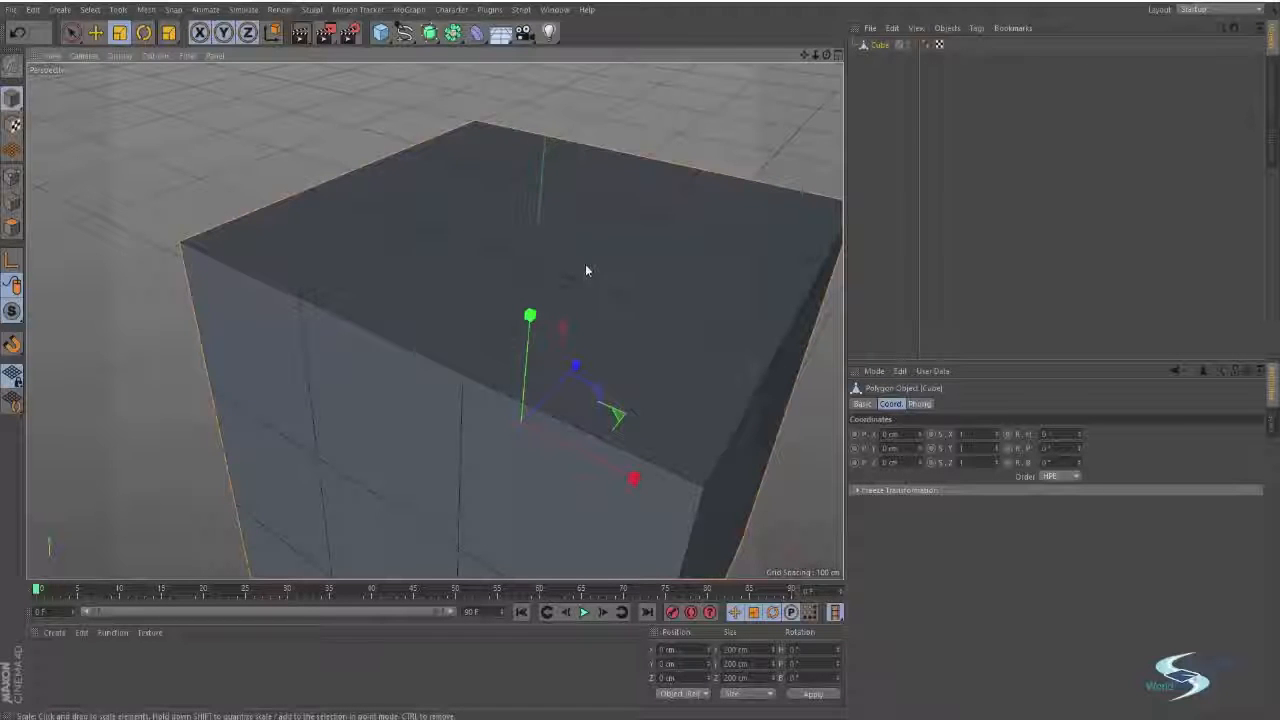
pyautogui.keyDown('alt'); pyautogui.moveTo(546, 201); pyautogui.dragTo(509, 223); pyautogui.keyUp('alt')
pyautogui.keyDown('alt'); pyautogui.moveTo(506, 249); pyautogui.dragTo(534, 250, button='right'); pyautogui.keyUp('alt')
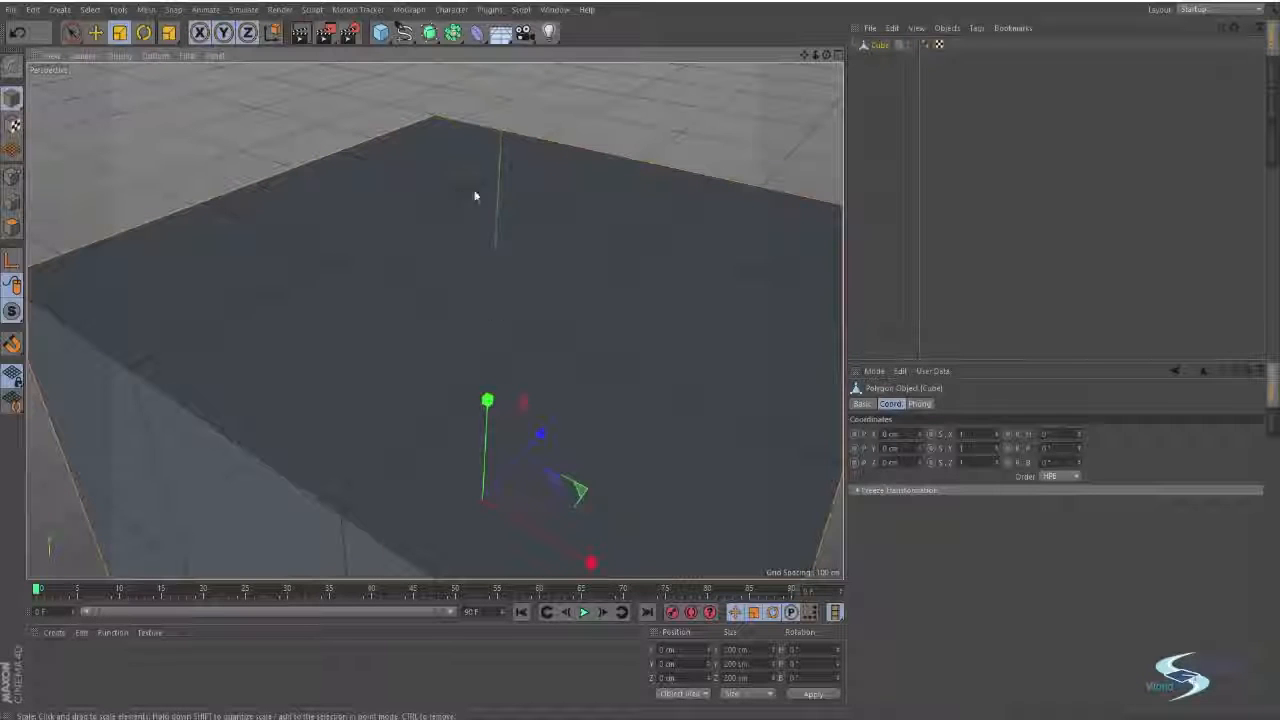
pyautogui.keyDown('alt'); pyautogui.moveTo(560, 208); pyautogui.dragTo(551, 266); pyautogui.keyUp('alt')
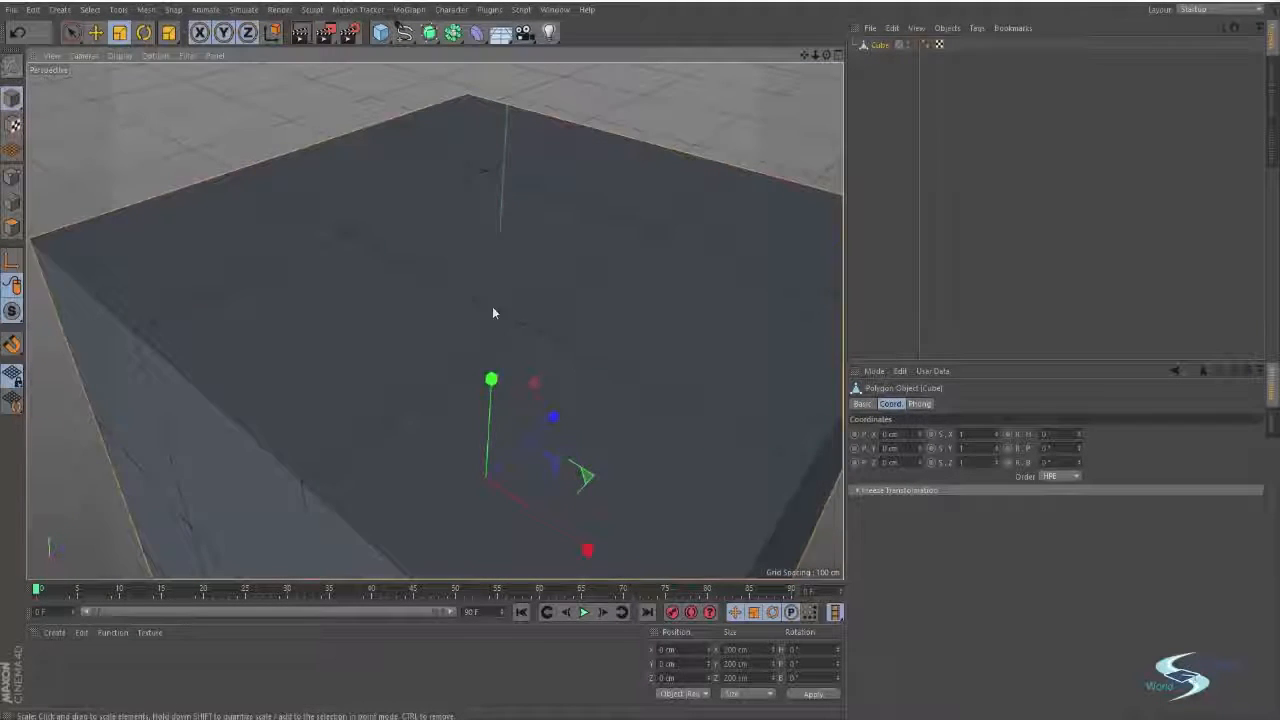
pyautogui.scroll(-5, 493, 307)
pyautogui.keyDown('alt'); pyautogui.moveTo(524, 300); pyautogui.dragTo(546, 286); pyautogui.keyUp('alt')
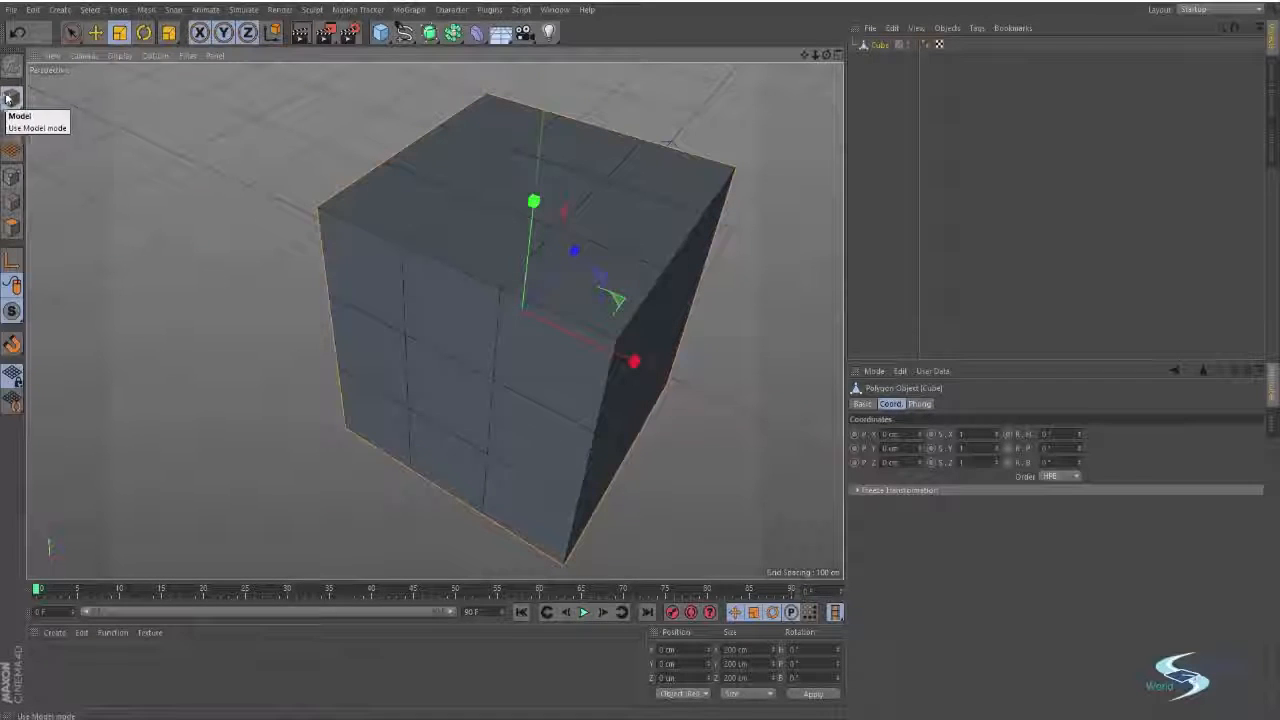
# Step: Try moving the whole cube along its X axis with the Move tool and undo the move
pyautogui.press('e')
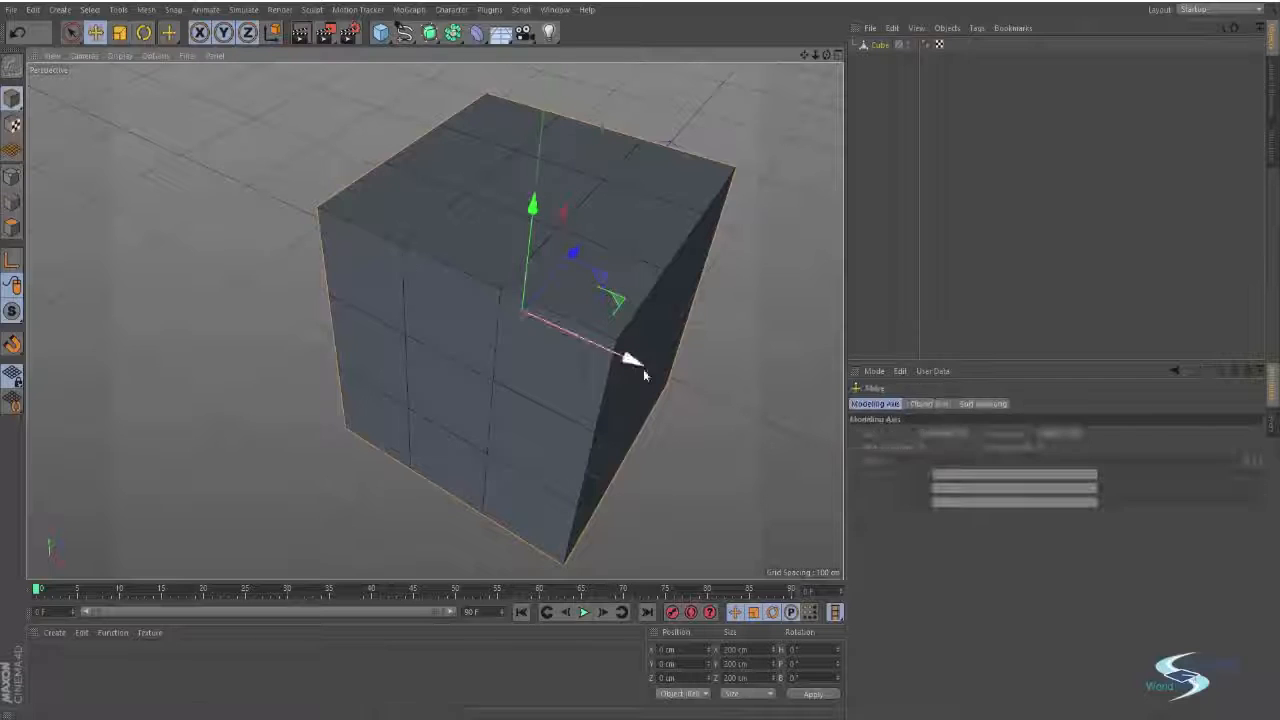
pyautogui.moveTo(643, 369)
pyautogui.mouseDown()
pyautogui.moveTo(713, 390)
pyautogui.moveTo(593, 341)
pyautogui.moveTo(630, 358)
pyautogui.mouseUp()
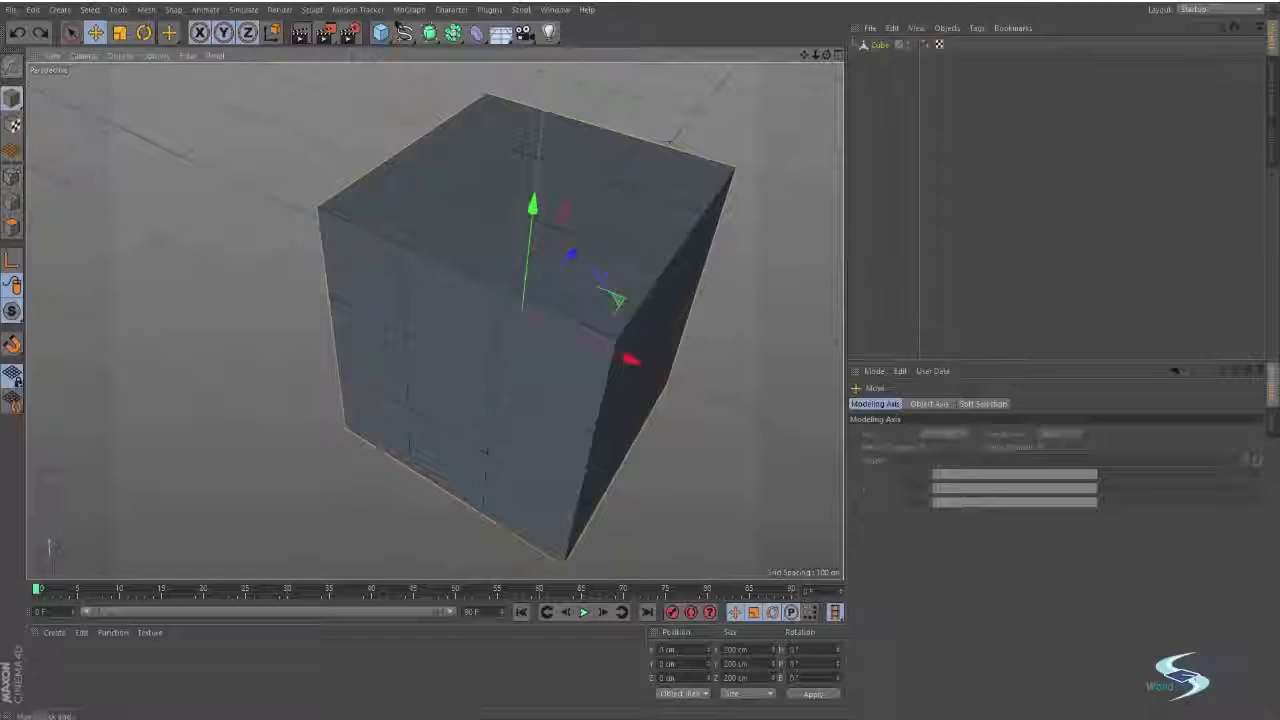
# Step: Switch to Point mode and pull the cube's upper front corner point inwards with the Move tool
pyautogui.click(14, 178)
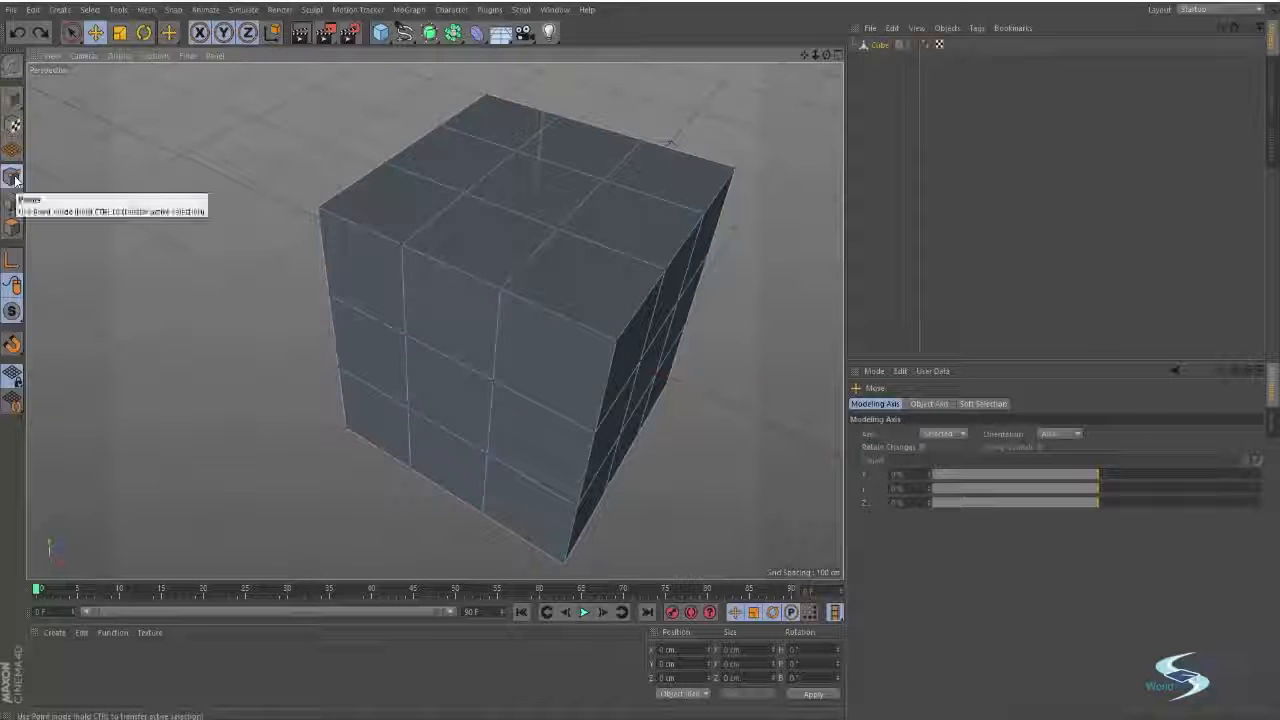
pyautogui.moveTo(481, 178)
pyautogui.keyDown('alt'); pyautogui.mouseDown()
pyautogui.moveTo(480, 246)
pyautogui.moveTo(657, 226)
pyautogui.moveTo(493, 237)
pyautogui.moveTo(608, 211)
pyautogui.moveTo(400, 300)
pyautogui.moveTo(500, 283)
pyautogui.moveTo(289, 288)
pyautogui.moveTo(497, 226)
pyautogui.moveTo(491, 277)
pyautogui.moveTo(589, 243)
pyautogui.moveTo(470, 264)
pyautogui.moveTo(587, 301)
pyautogui.moveTo(538, 321)
pyautogui.mouseUp(); pyautogui.keyUp('alt')
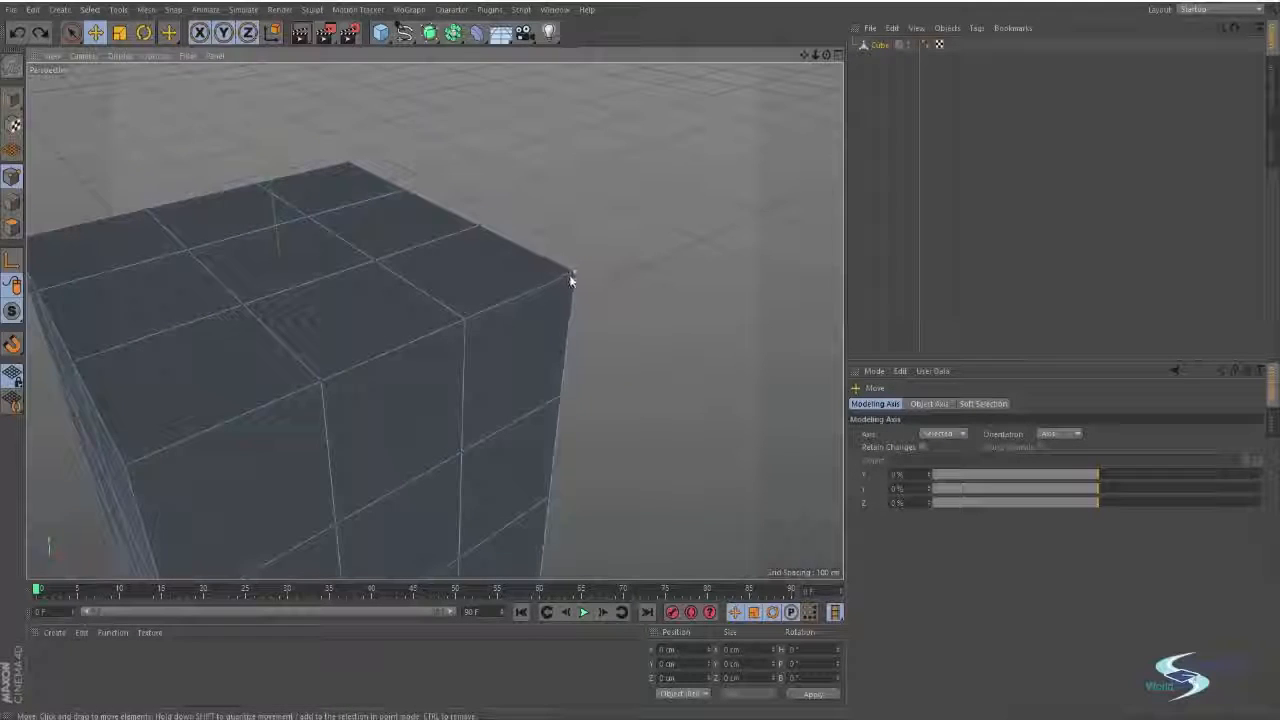
pyautogui.doubleClick(566, 278)
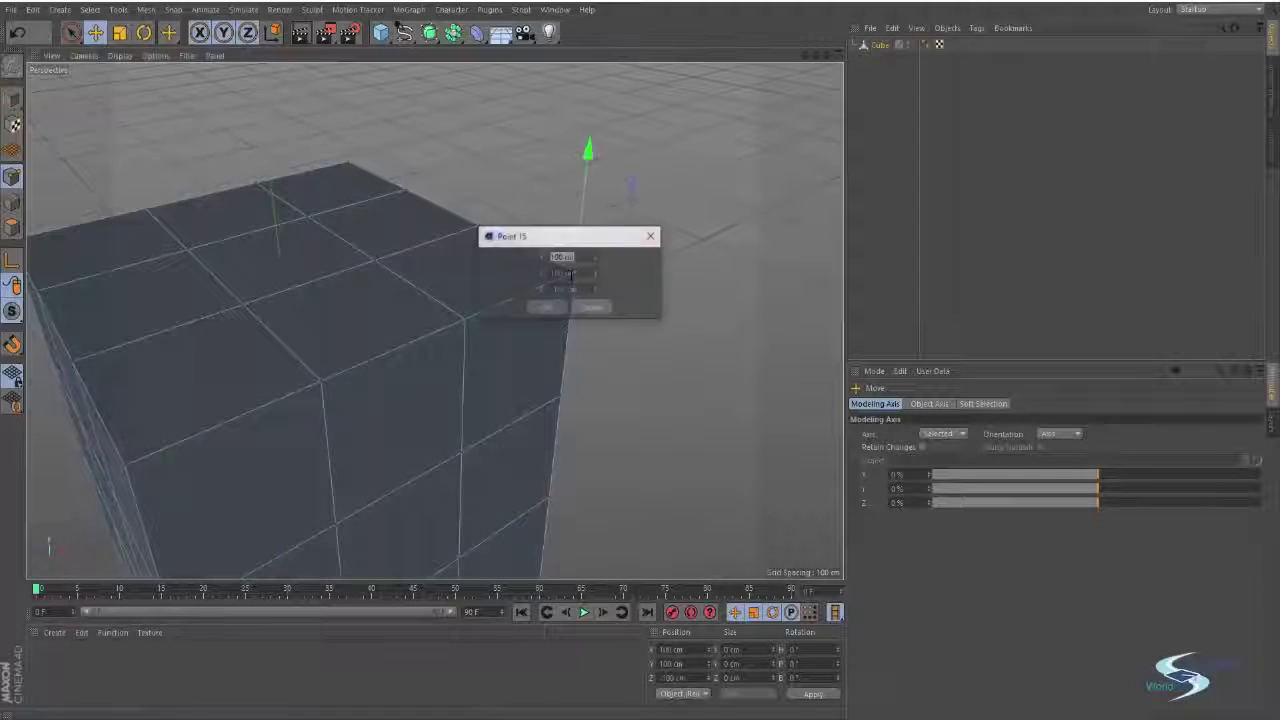
pyautogui.click(593, 308)
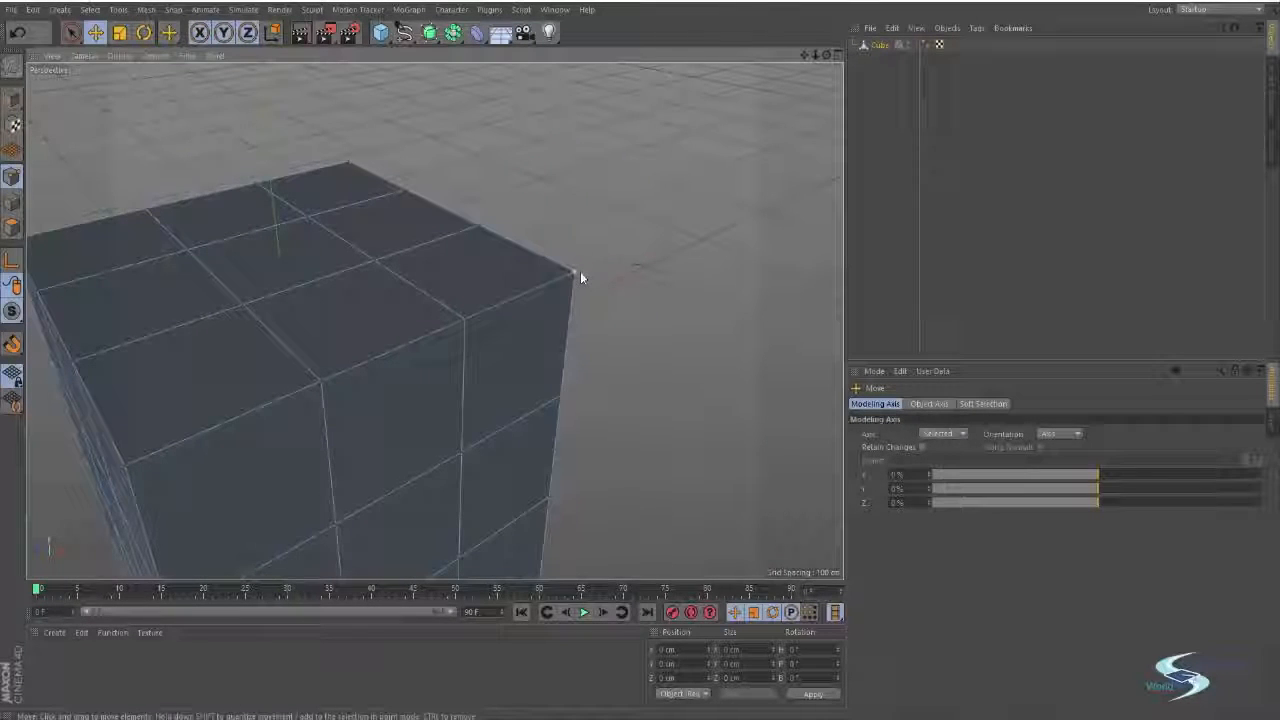
pyautogui.keyDown('alt'); pyautogui.moveTo(549, 281); pyautogui.dragTo(449, 297); pyautogui.keyUp('alt')
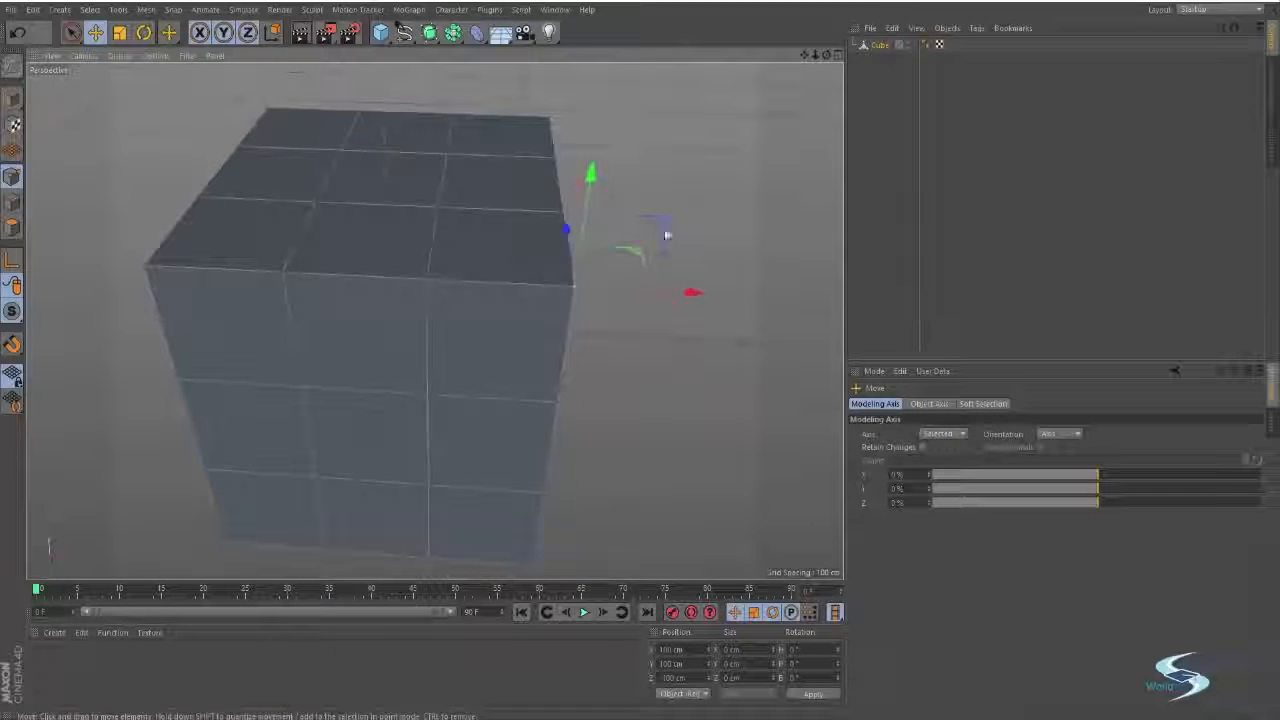
pyautogui.moveTo(667, 235); pyautogui.dragTo(316, 236)
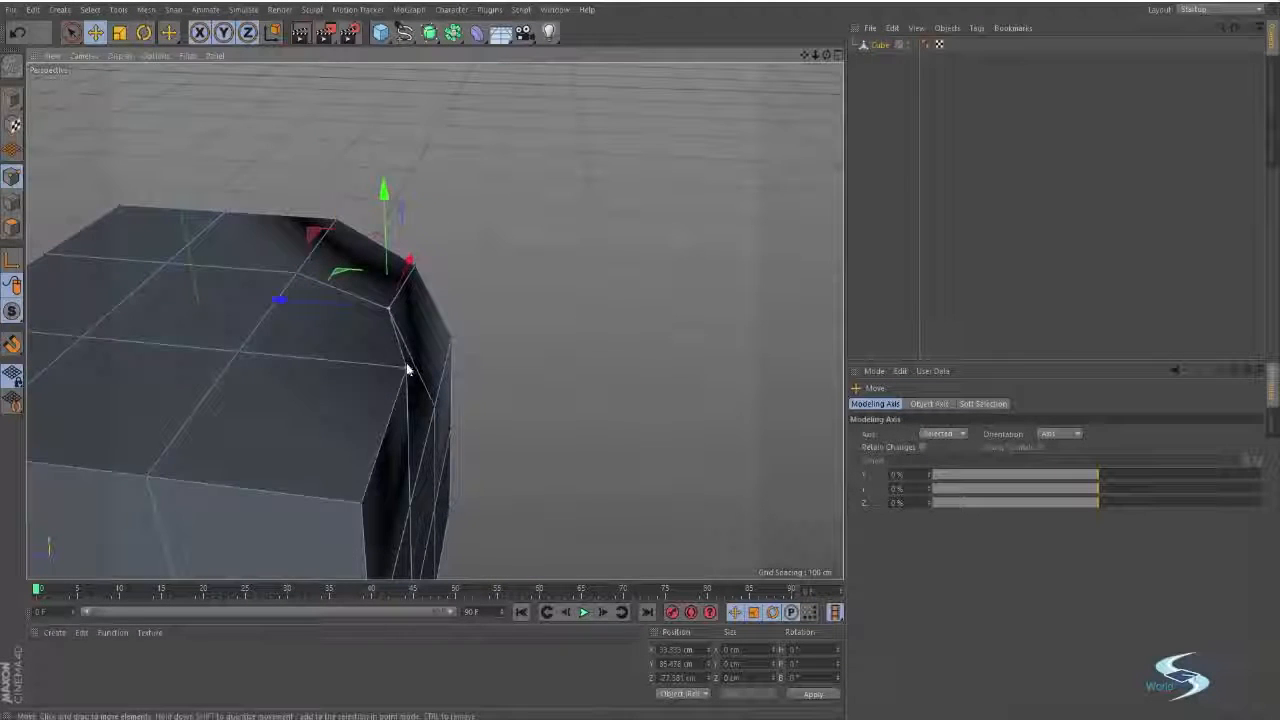
# Step: Pull the remaining points of the cube's upper front edge down and back so the edge is bevelled
pyautogui.moveTo(334, 299); pyautogui.dragTo(284, 323)
pyautogui.keyDown('alt'); pyautogui.moveTo(355, 362); pyautogui.dragTo(391, 316); pyautogui.keyUp('alt')
pyautogui.click(555, 345)
pyautogui.keyDown('alt'); pyautogui.moveTo(519, 290); pyautogui.dragTo(523, 240); pyautogui.keyUp('alt')
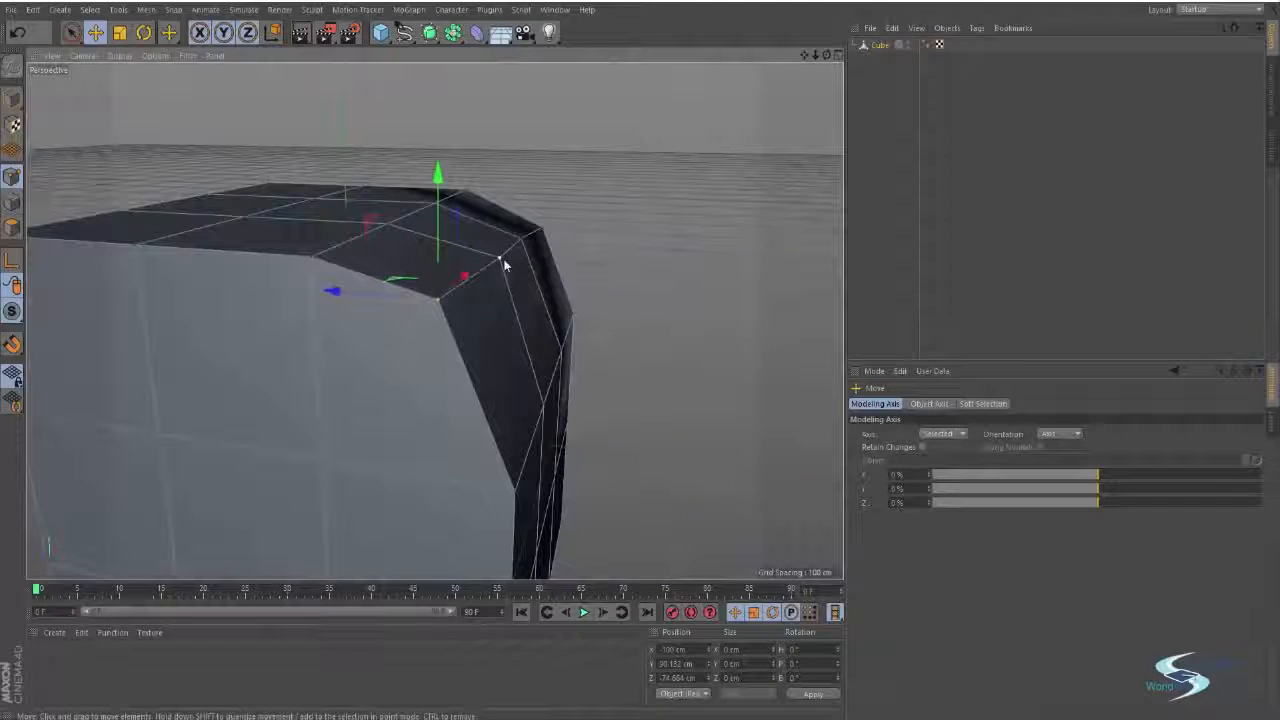
pyautogui.click(504, 260)
pyautogui.keyDown('alt'); pyautogui.moveTo(478, 283); pyautogui.dragTo(444, 212); pyautogui.keyUp('alt')
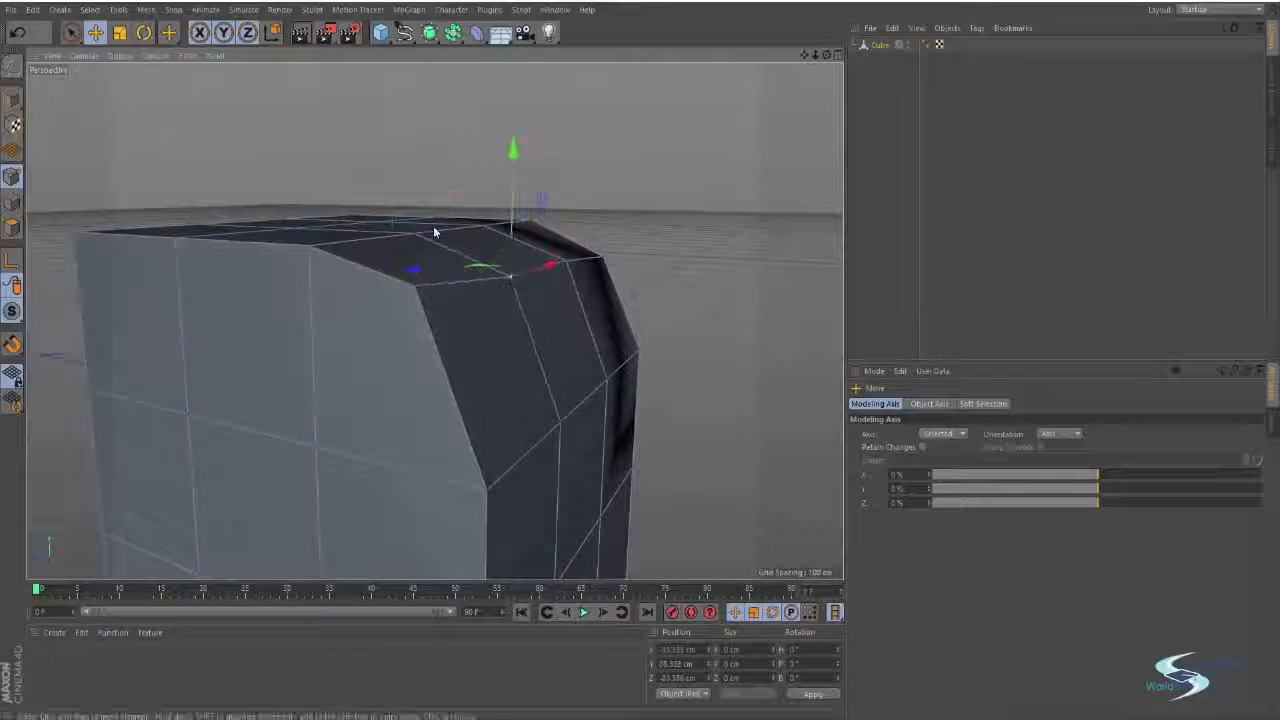
# Step: Lower the bevelled edge's points one at a time to even out their height
pyautogui.click(412, 291)
pyautogui.moveTo(359, 212); pyautogui.dragTo(365, 243)
pyautogui.click(651, 230)
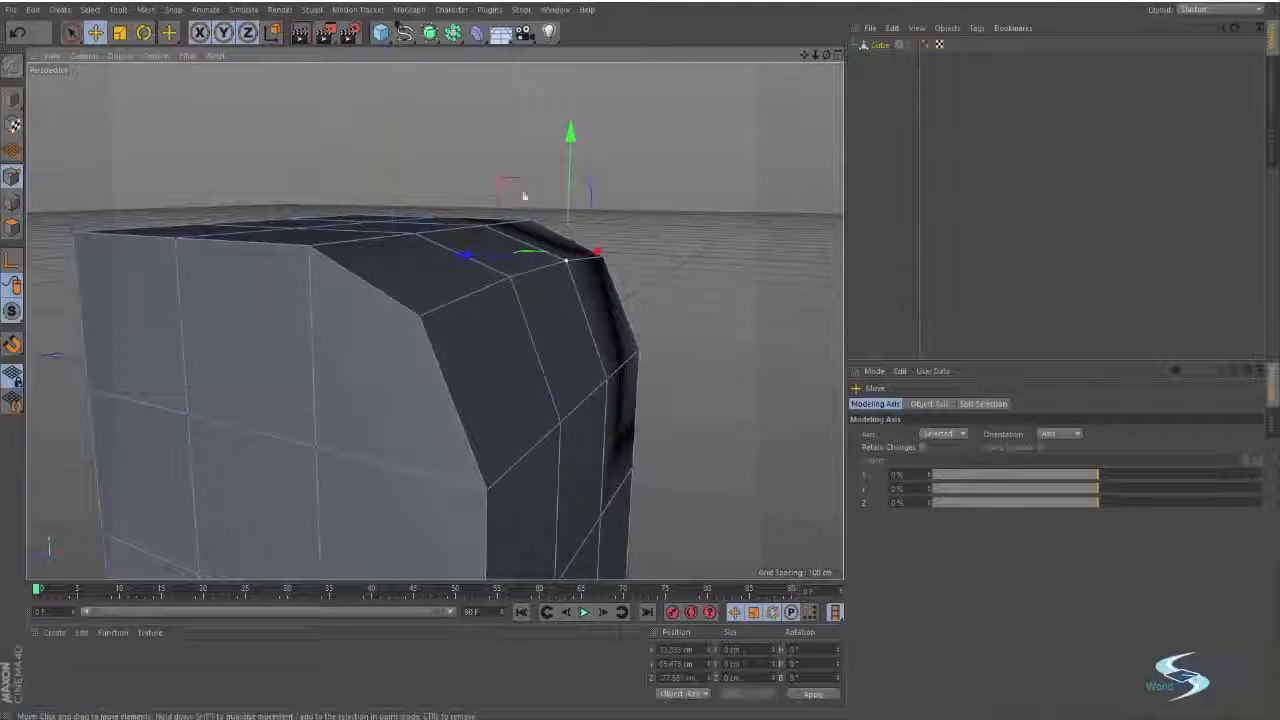
pyautogui.moveTo(523, 196); pyautogui.dragTo(514, 205)
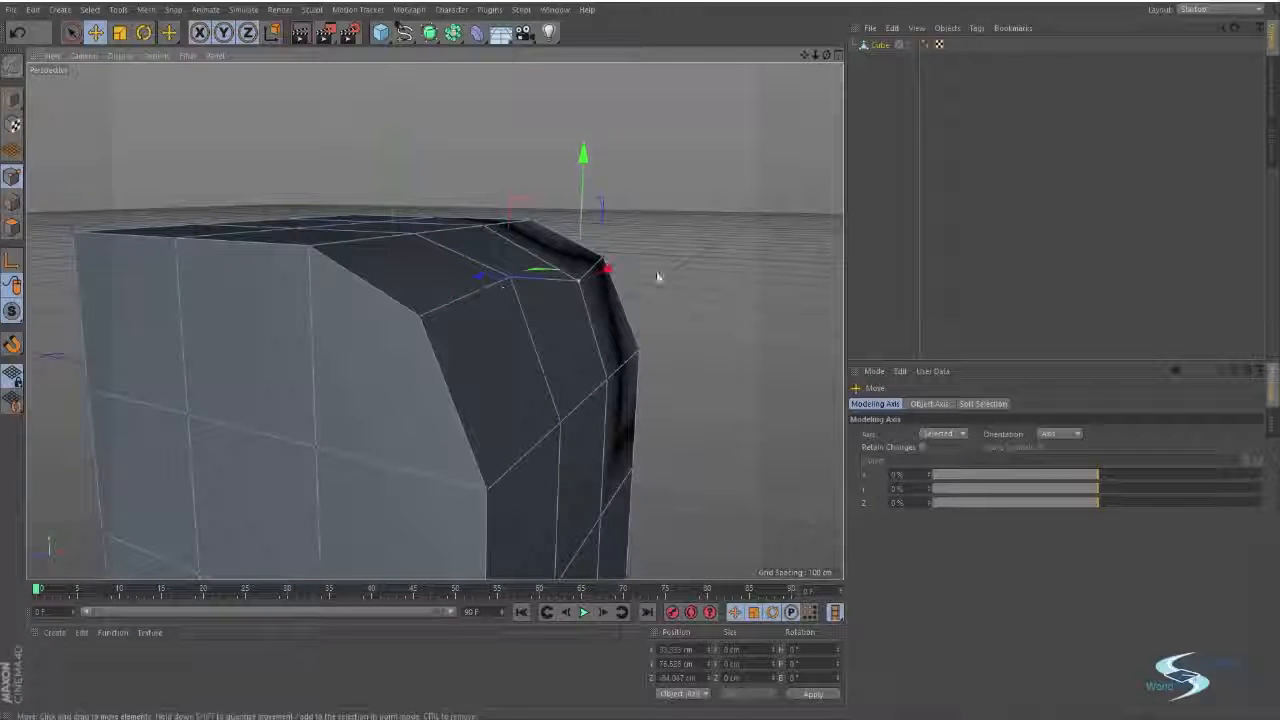
pyautogui.click(563, 283)
pyautogui.moveTo(454, 204); pyautogui.dragTo(465, 229)
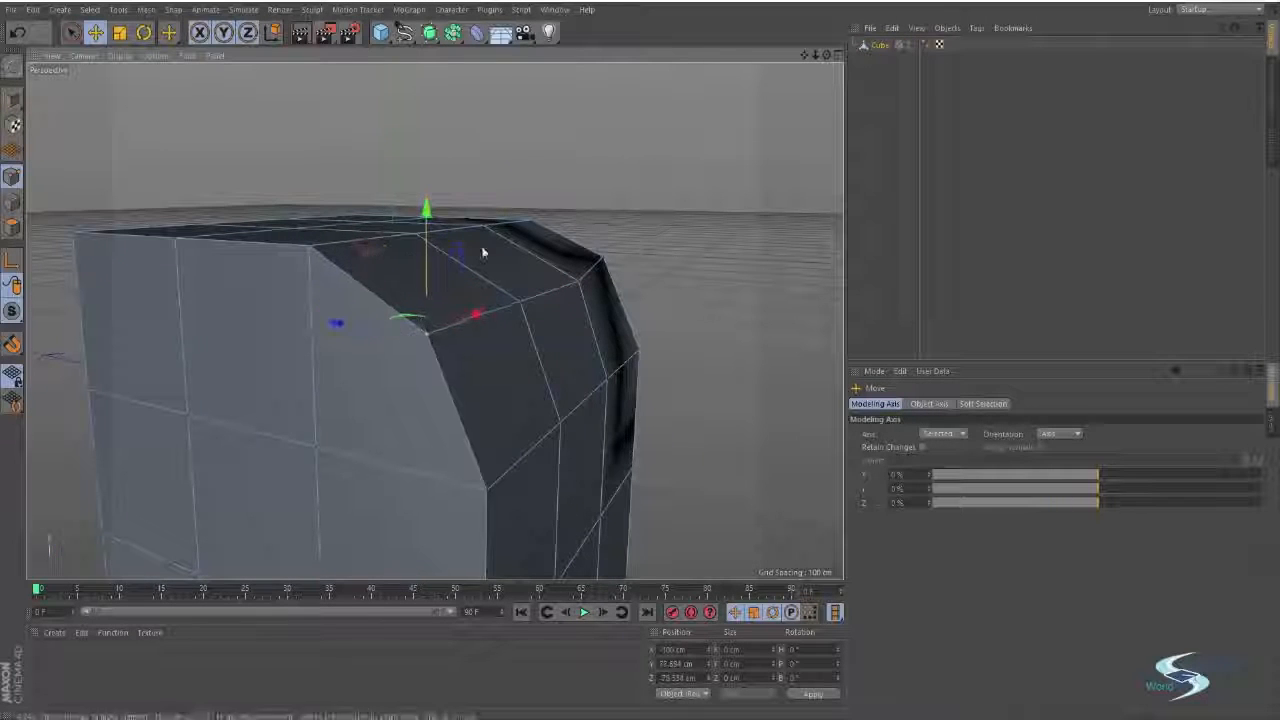
# Step: Lower the corner point at the other end of the bevelled edge to line it up with its neighbours
pyautogui.click(580, 260)
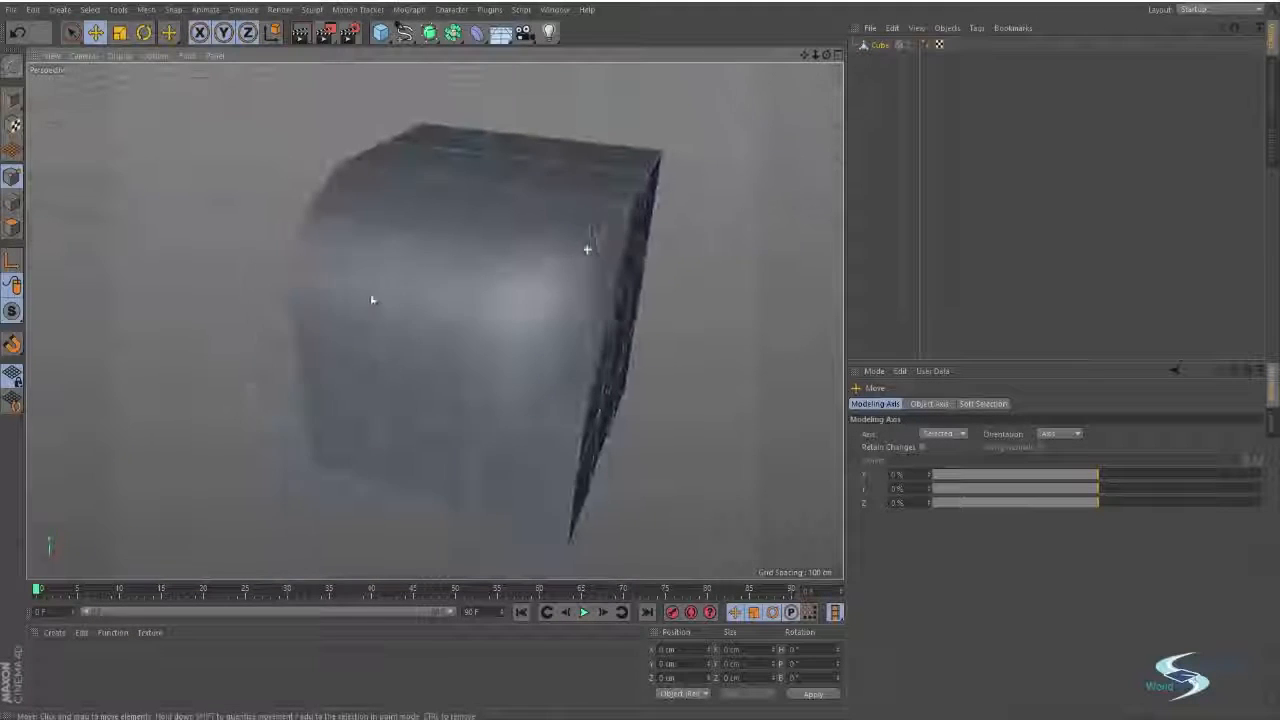
pyautogui.click(583, 262)
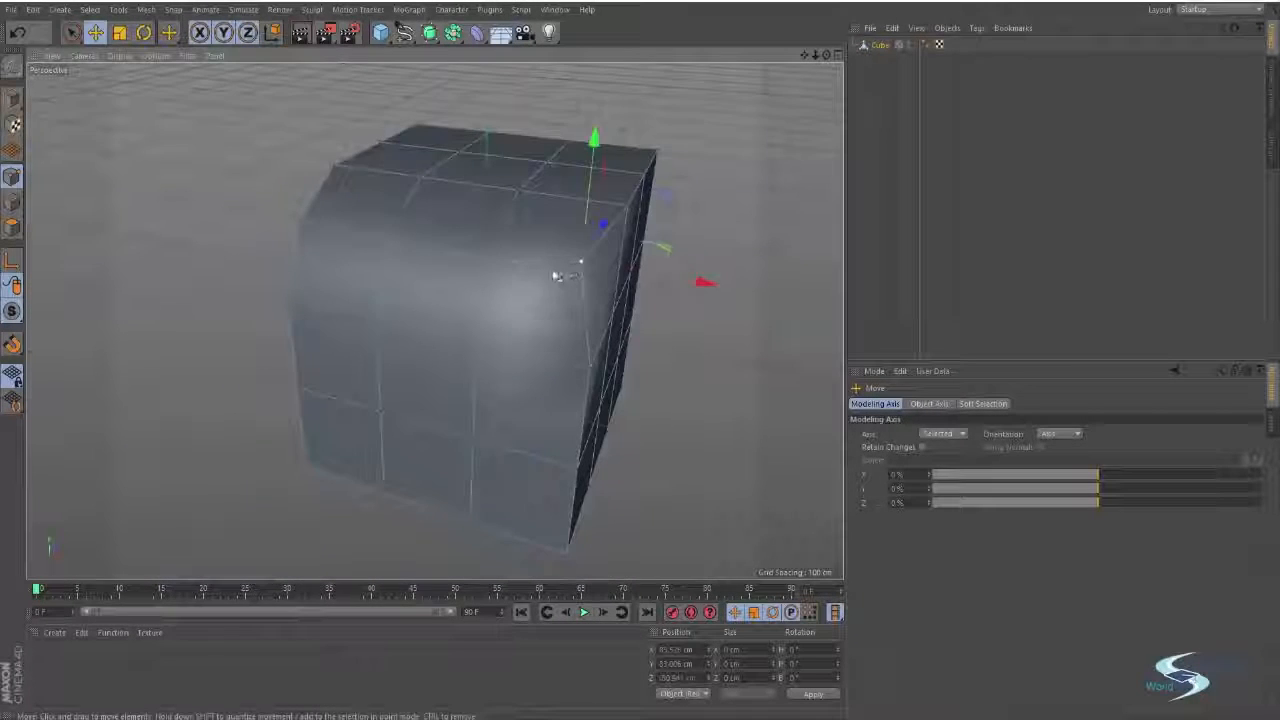
pyautogui.keyDown('alt'); pyautogui.moveTo(556, 274); pyautogui.dragTo(374, 266); pyautogui.keyUp('alt')
pyautogui.moveTo(634, 200); pyautogui.dragTo(616, 217)
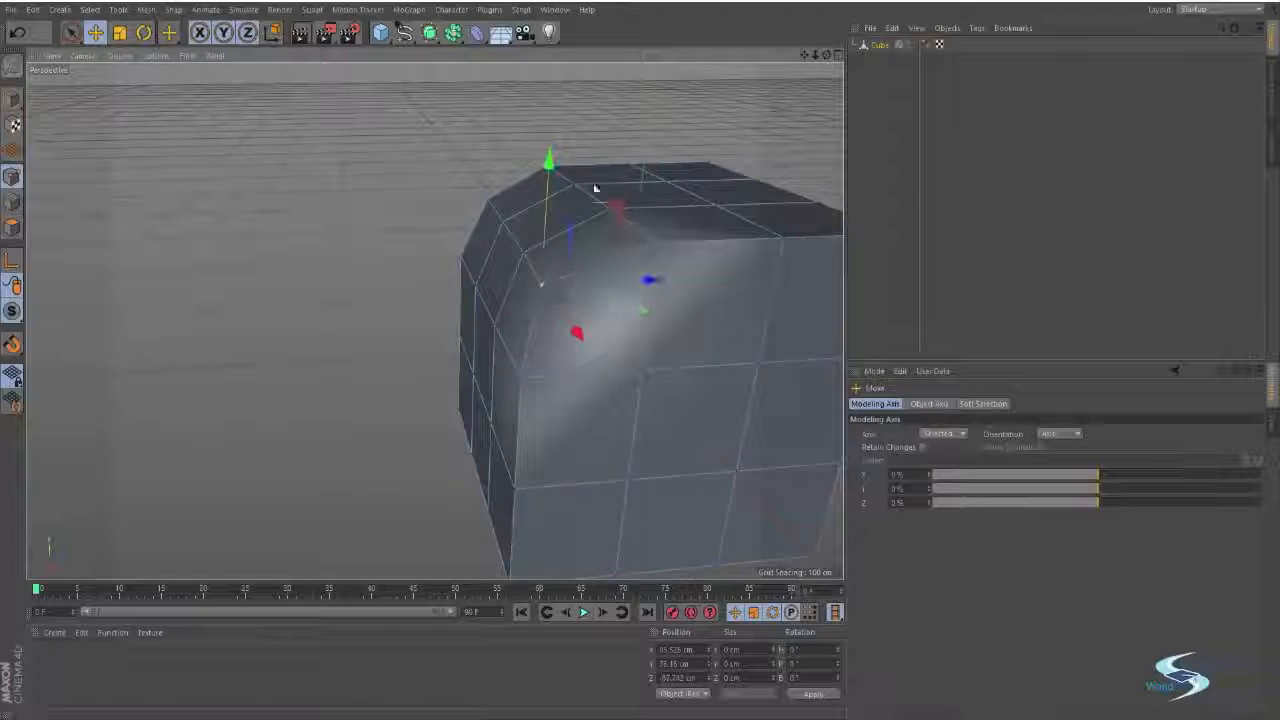
pyautogui.click(594, 137)
pyautogui.keyDown('alt'); pyautogui.moveTo(594, 137); pyautogui.dragTo(452, 243); pyautogui.keyUp('alt')
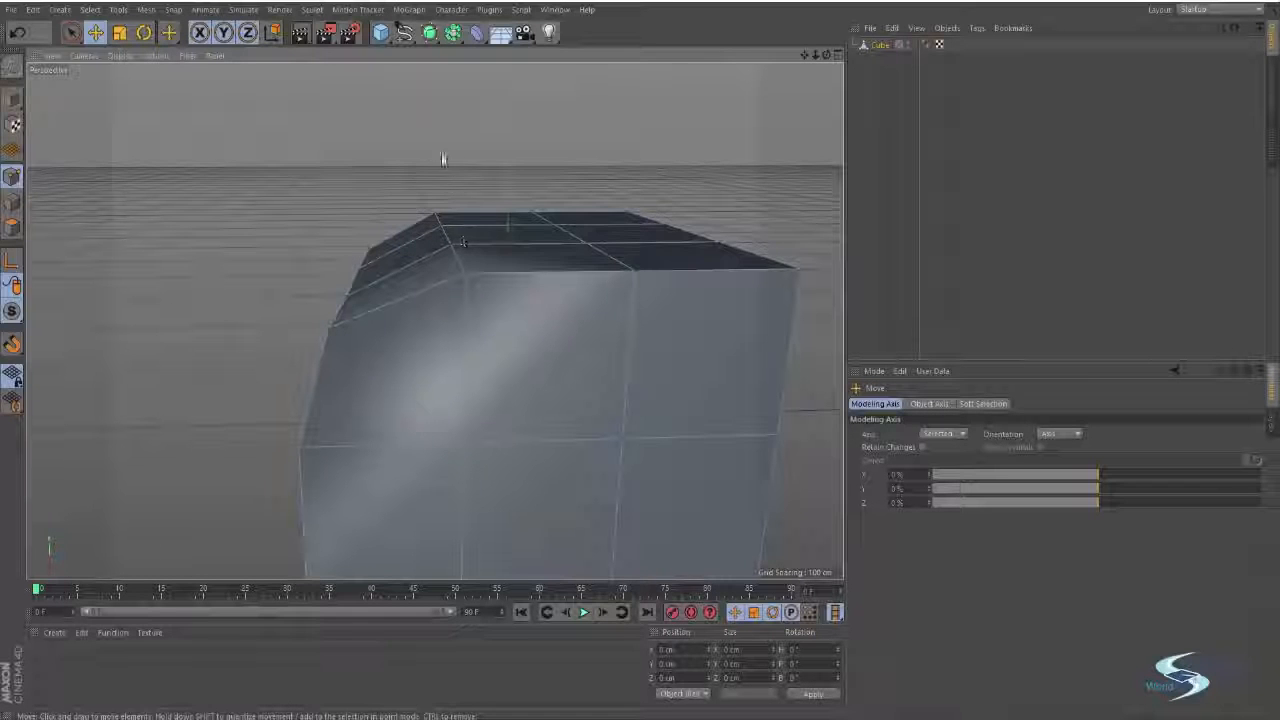
pyautogui.keyDown('alt'); pyautogui.moveTo(443, 160); pyautogui.dragTo(398, 135); pyautogui.keyUp('alt')
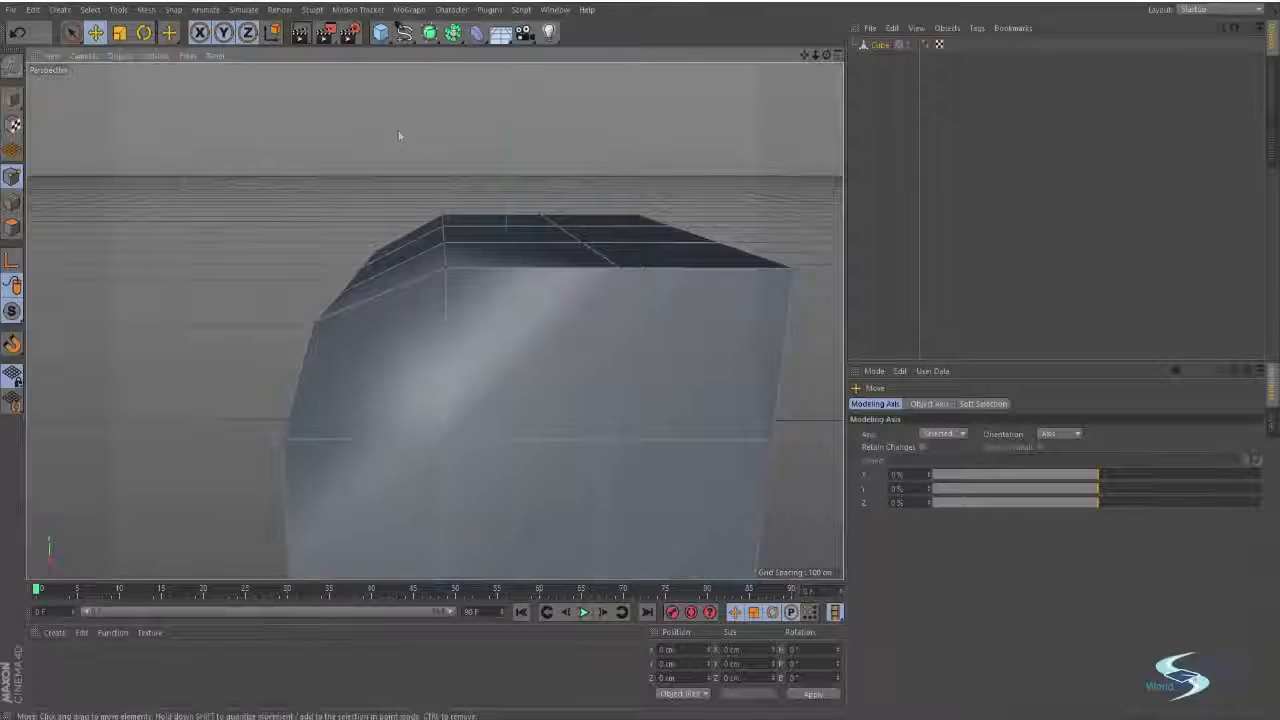
# Step: Activate Live Selection and demonstrate toggling between it and the Scale tool
pyautogui.click(71, 33)
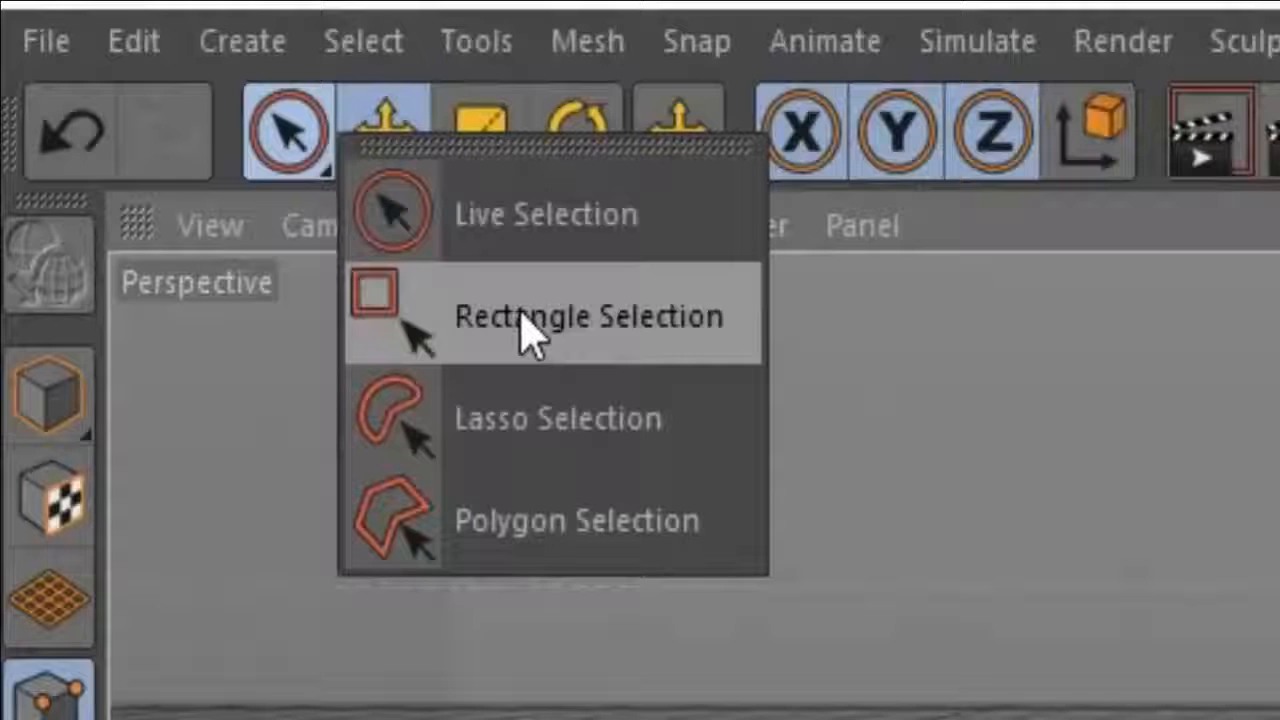
pyautogui.click(525, 240)
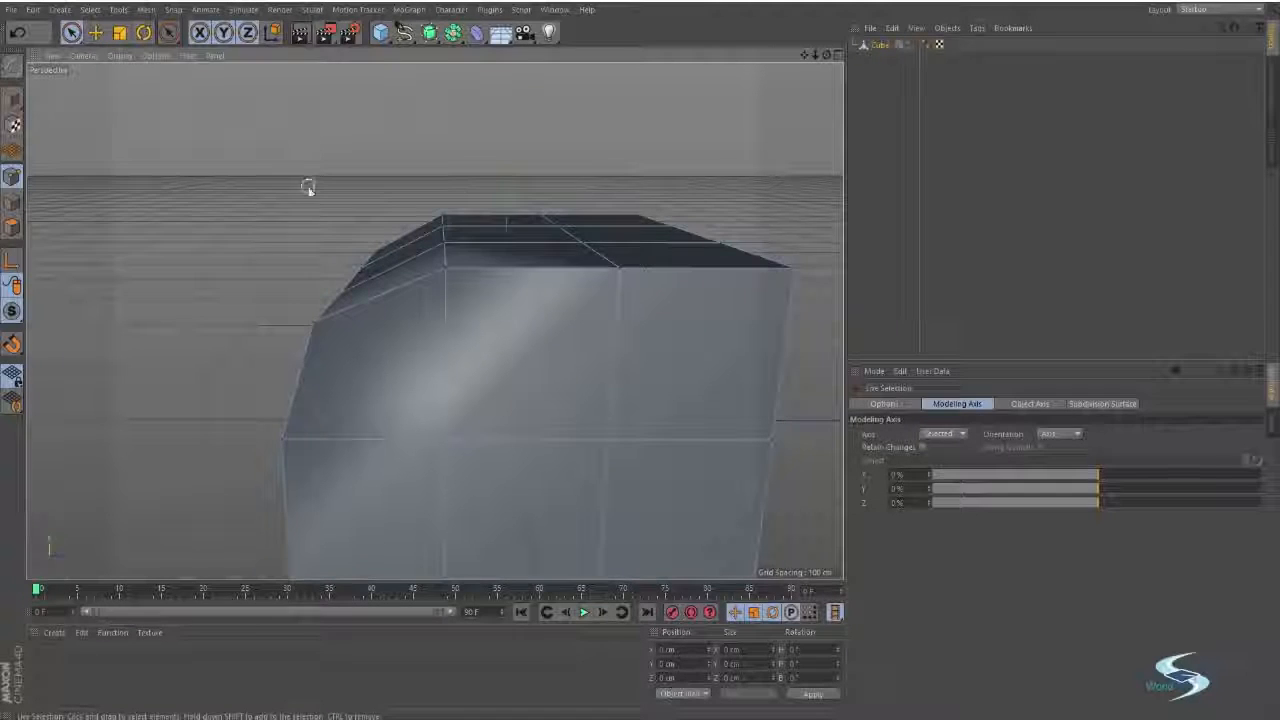
pyautogui.press('v')
pyautogui.click(300, 194)
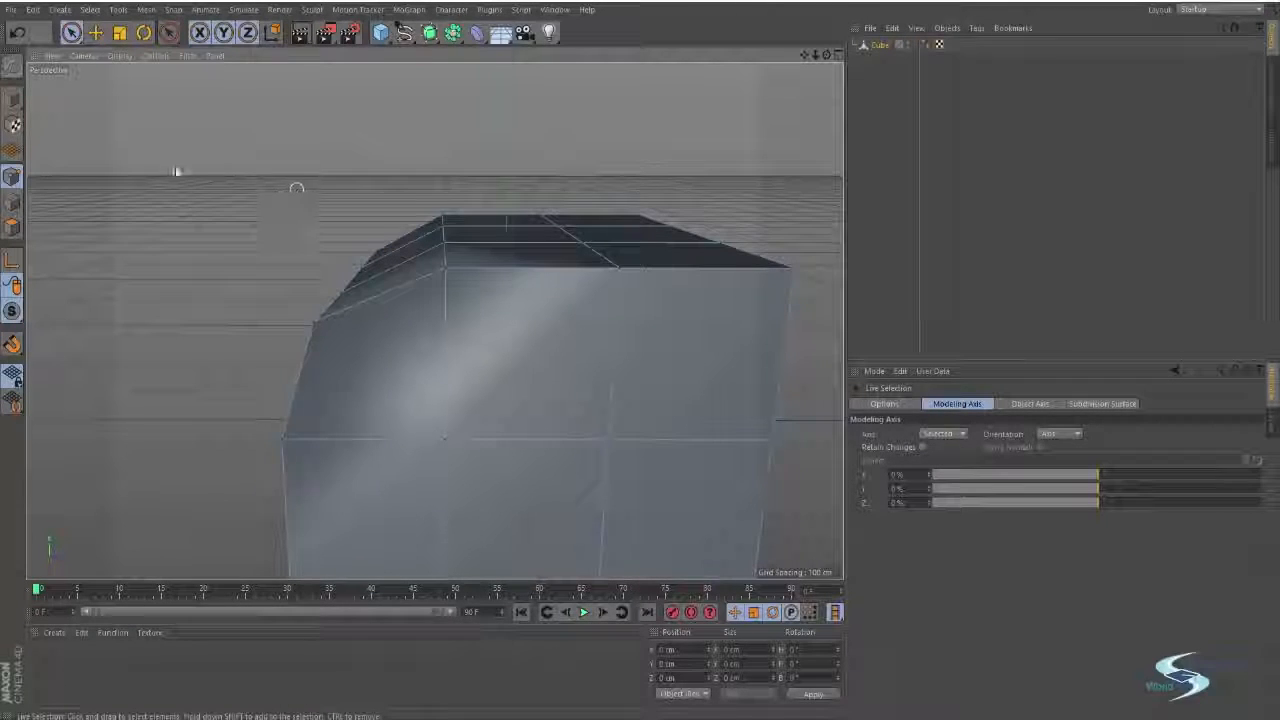
pyautogui.click(120, 33)
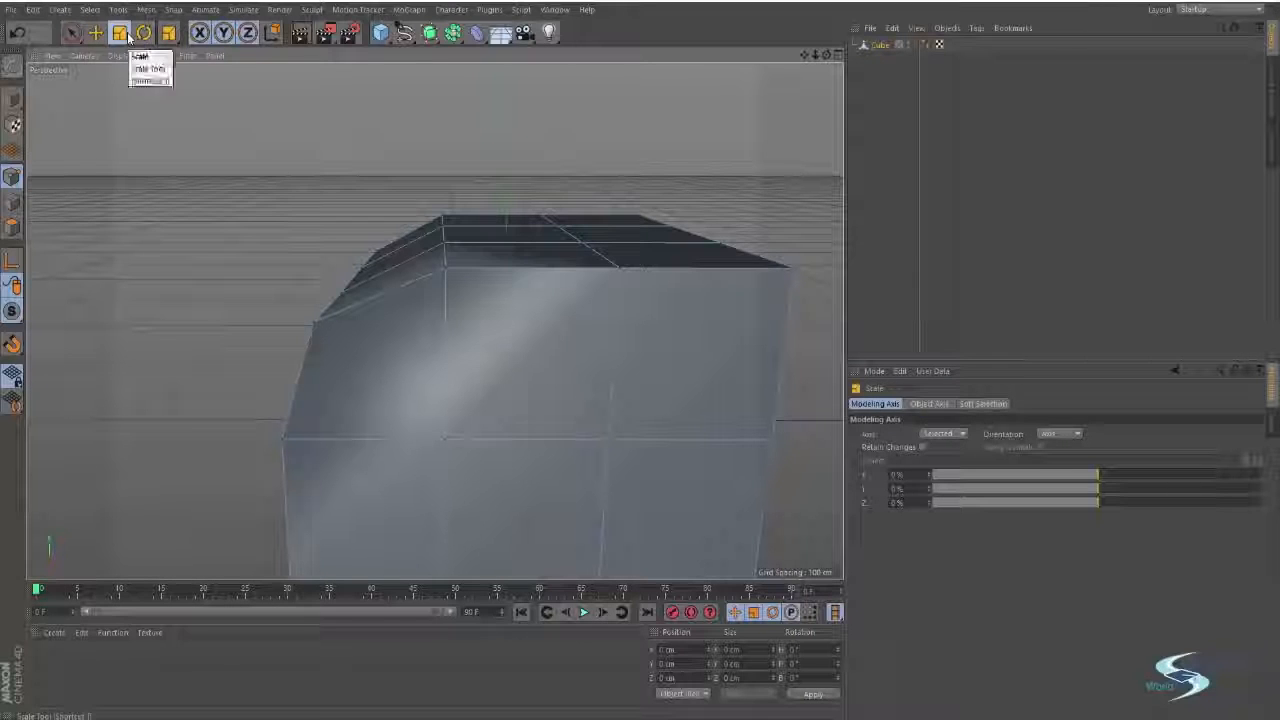
pyautogui.press('space')
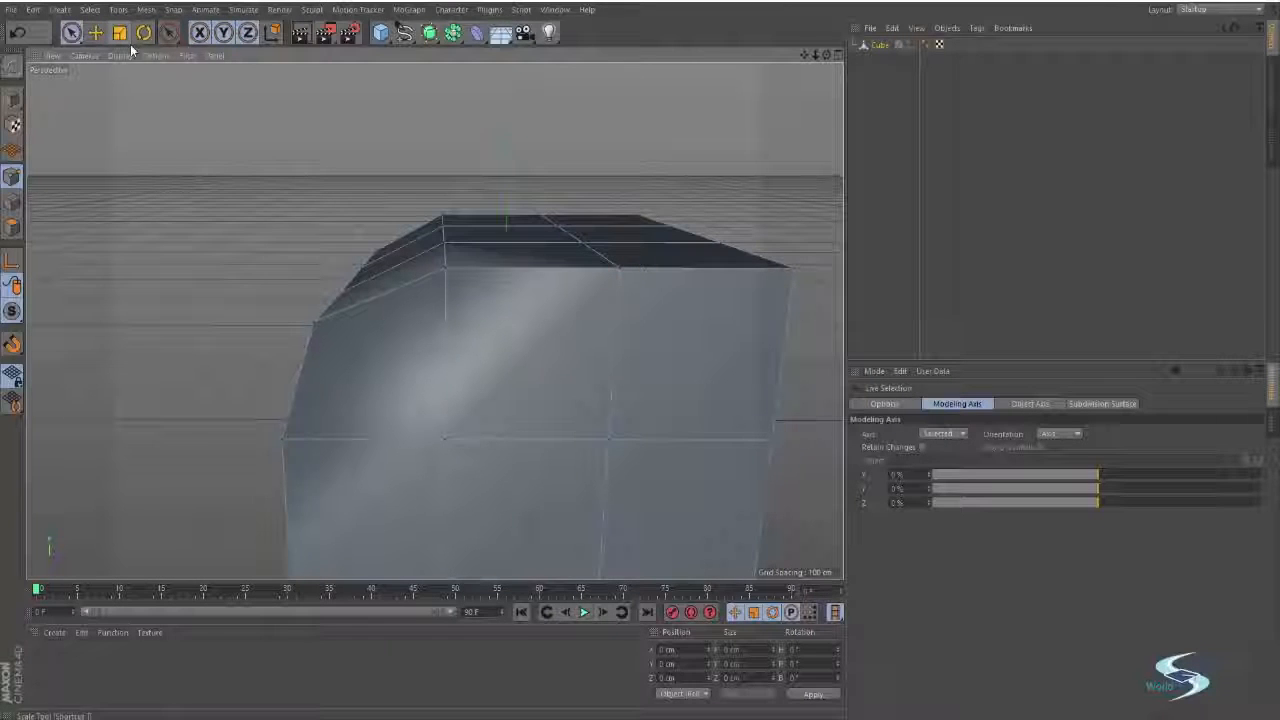
# Step: Select the row of four points along the bevel's top edge with Live Selection and try shifting them together
pyautogui.keyDown('alt'); pyautogui.moveTo(459, 234); pyautogui.dragTo(480, 203, button='middle'); pyautogui.keyUp('alt')
pyautogui.moveTo(480, 203)
pyautogui.keyDown('alt'); pyautogui.mouseDown()
pyautogui.moveTo(537, 297)
pyautogui.moveTo(482, 200)
pyautogui.mouseUp(); pyautogui.keyUp('alt')
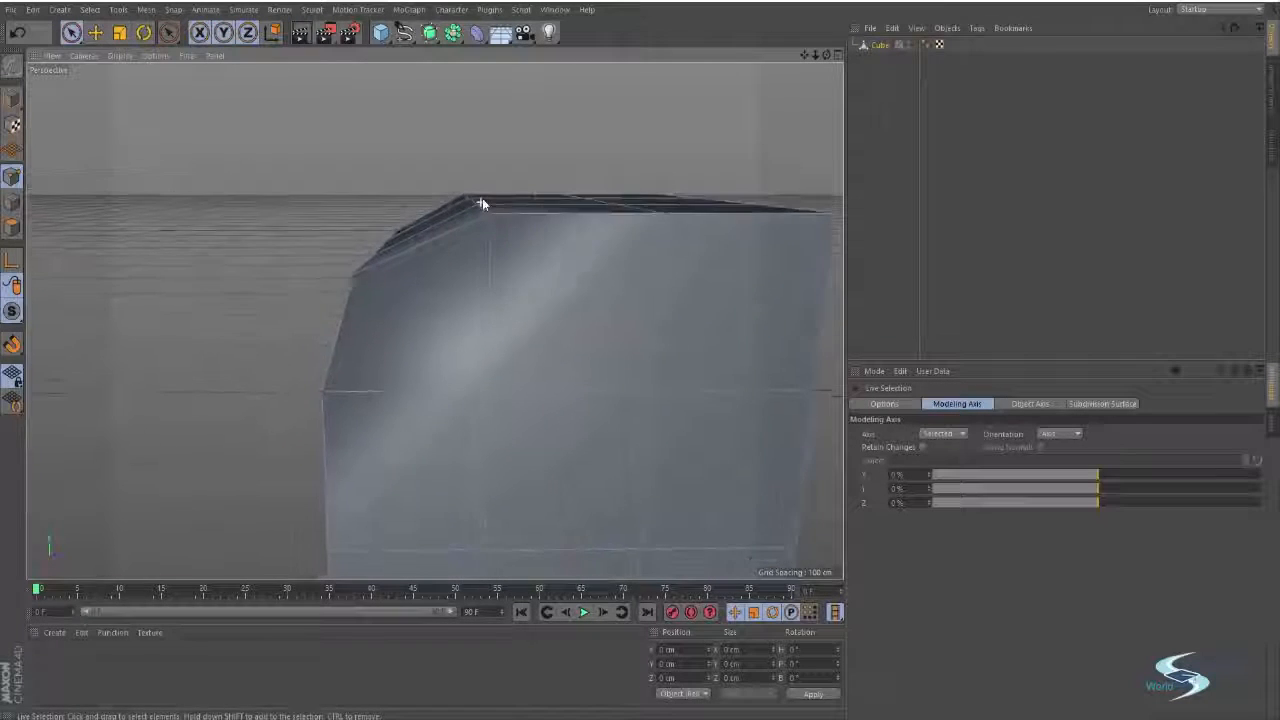
pyautogui.keyDown('alt'); pyautogui.moveTo(482, 200); pyautogui.dragTo(491, 198, button='right'); pyautogui.keyUp('alt')
pyautogui.keyDown('alt'); pyautogui.moveTo(491, 198); pyautogui.dragTo(500, 217, button='middle'); pyautogui.keyUp('alt')
pyautogui.keyDown('alt'); pyautogui.moveTo(500, 217); pyautogui.dragTo(496, 215); pyautogui.keyUp('alt')
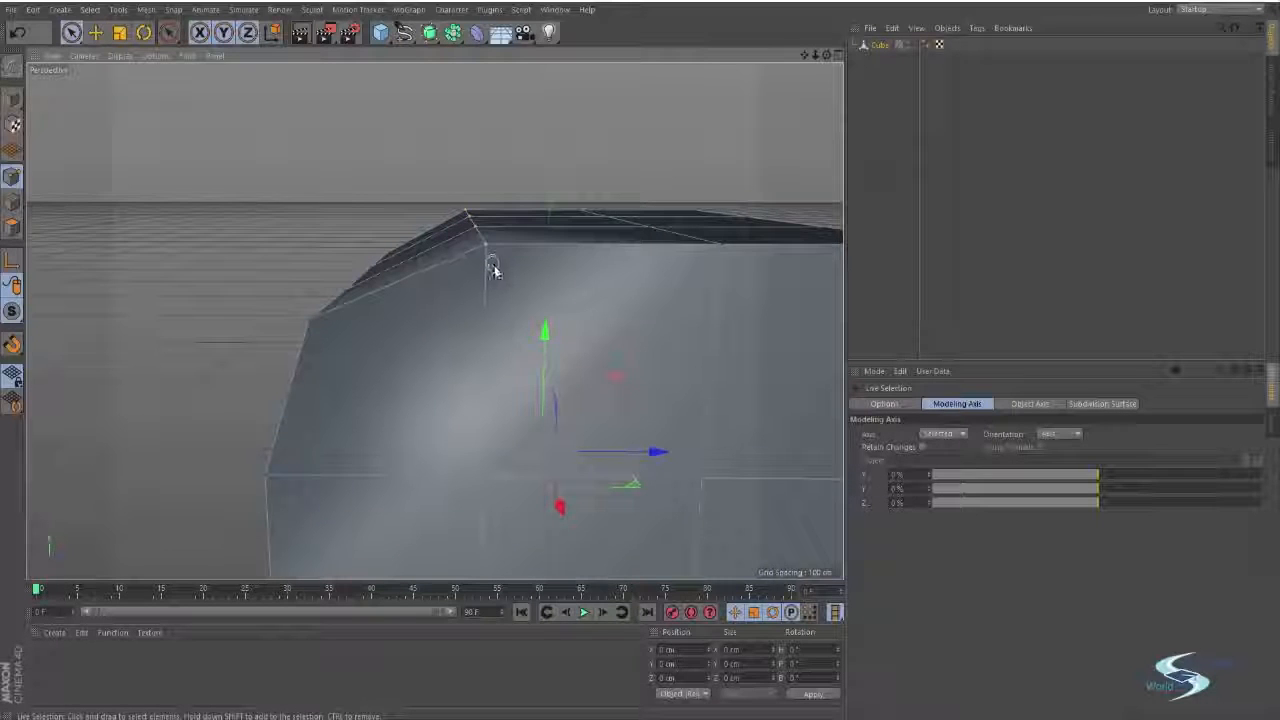
pyautogui.keyDown('alt'); pyautogui.moveTo(506, 271); pyautogui.dragTo(521, 281); pyautogui.keyUp('alt')
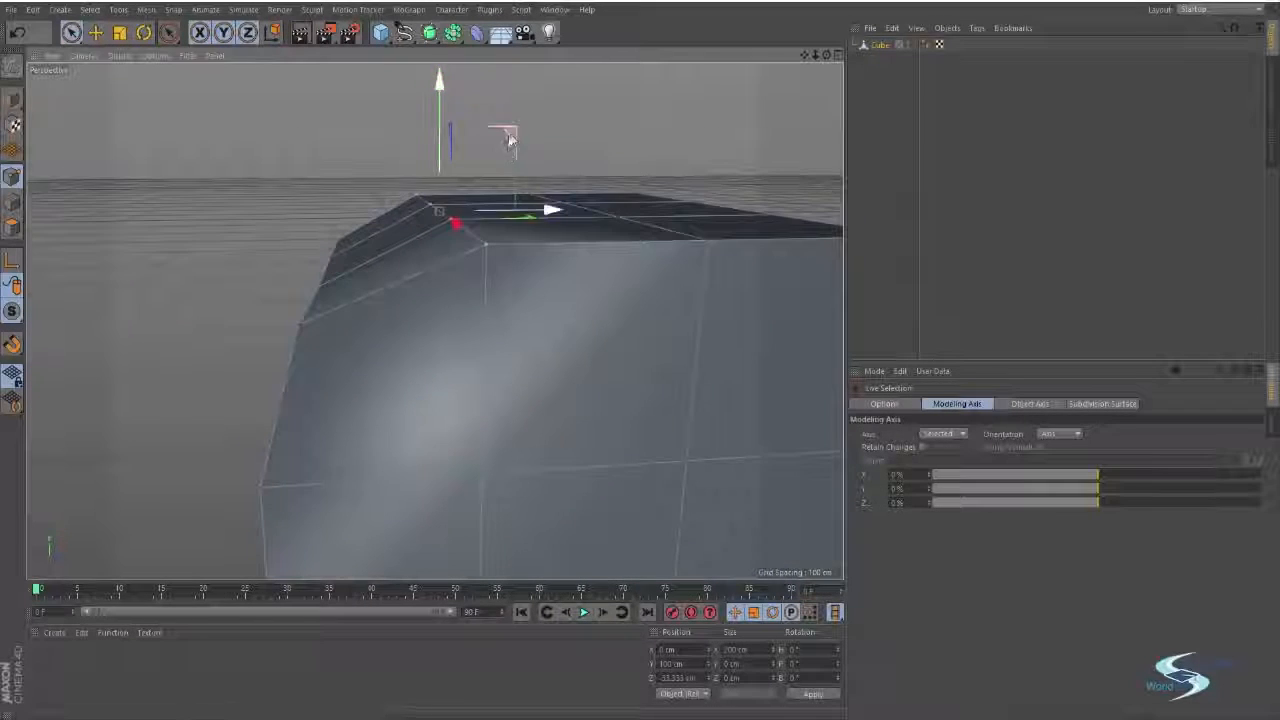
pyautogui.moveTo(510, 139); pyautogui.dragTo(378, 190)
pyautogui.click(554, 114)
# Step: Raise the two middle points of the bevel's top row, and raise the two middle points of the row behind
pyautogui.click(324, 160)
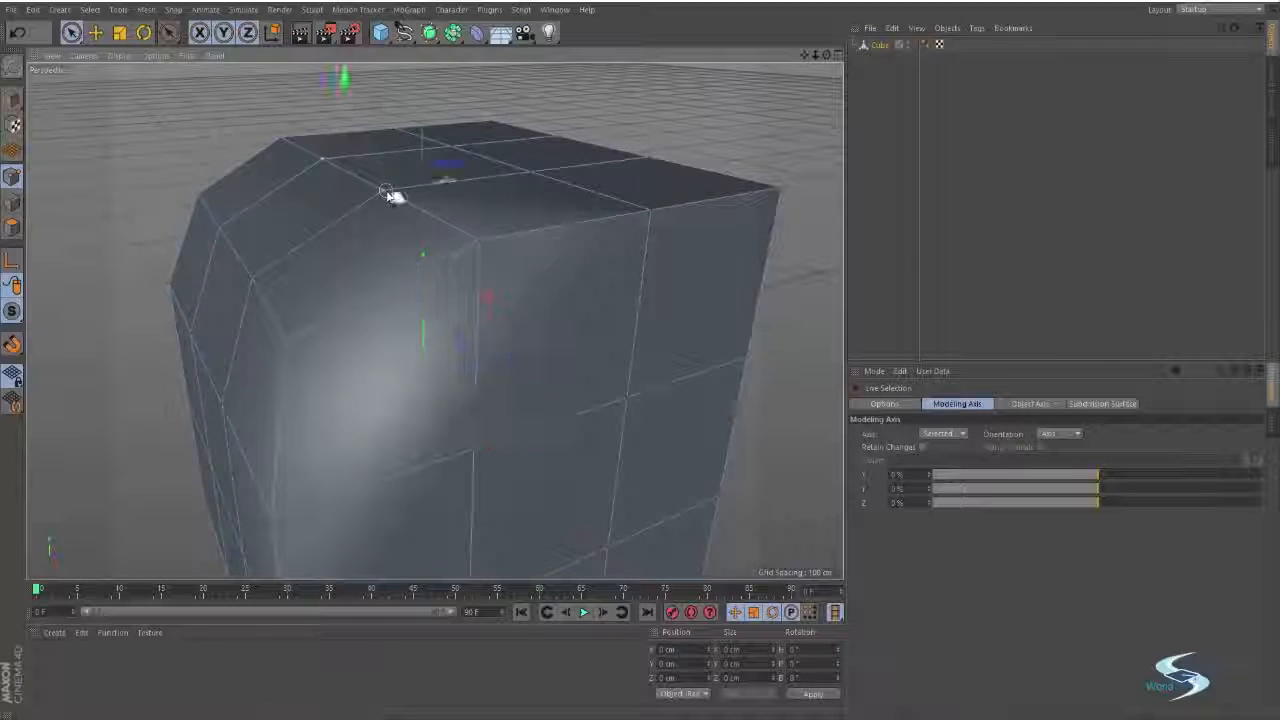
pyautogui.moveTo(357, 121); pyautogui.dragTo(500, 224)
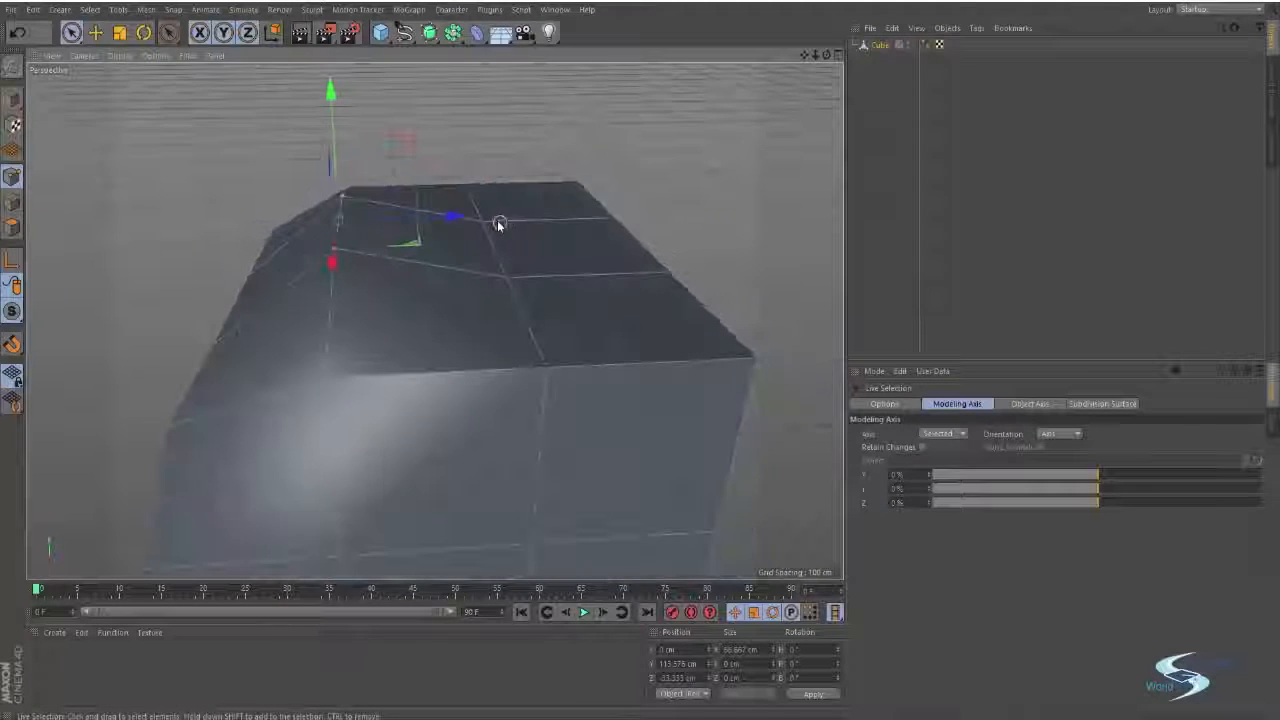
pyautogui.click(507, 280)
pyautogui.moveTo(501, 118); pyautogui.dragTo(507, 83)
pyautogui.keyDown('alt'); pyautogui.moveTo(458, 251); pyautogui.dragTo(527, 285); pyautogui.keyUp('alt')
pyautogui.moveTo(576, 239)
pyautogui.keyDown('alt'); pyautogui.mouseDown()
pyautogui.moveTo(694, 257)
pyautogui.moveTo(575, 262)
pyautogui.mouseUp(); pyautogui.keyUp('alt')
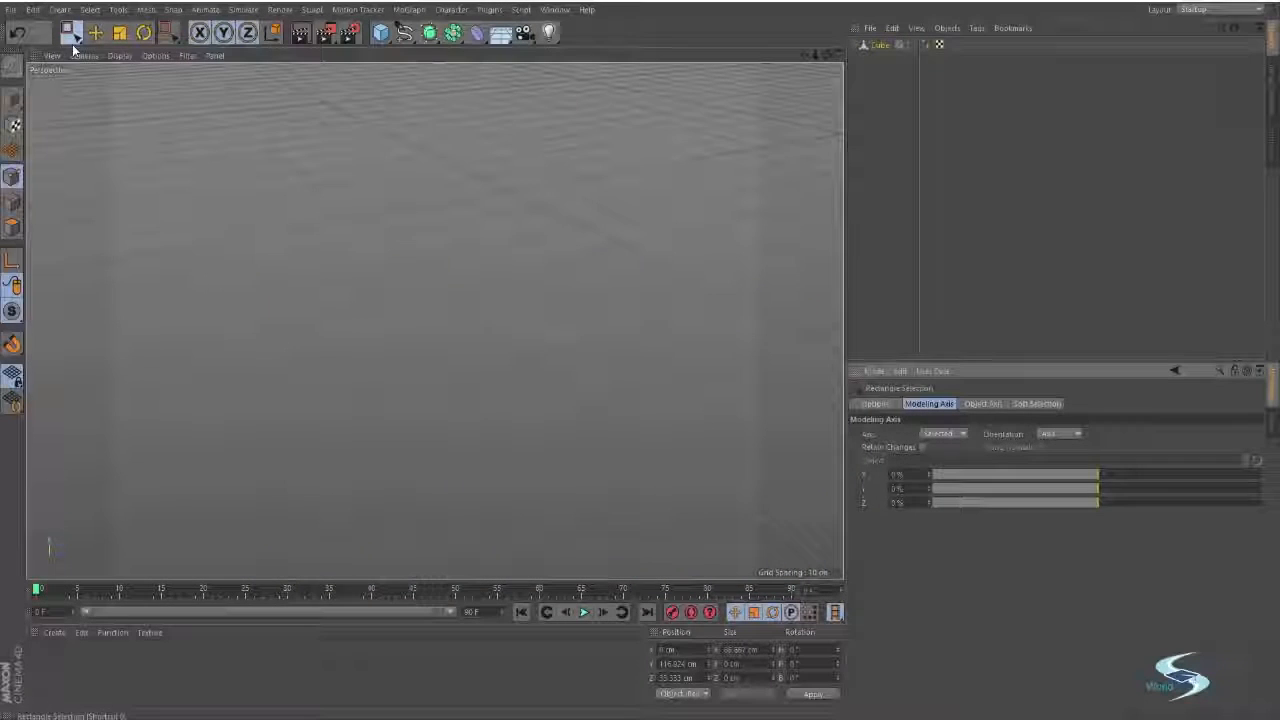
# Step: Cycle through the Rectangle, Live and Lasso selection tools, and return to Rectangle Selection with the cube framed in view
pyautogui.moveTo(72, 44); pyautogui.dragTo(125, 73)
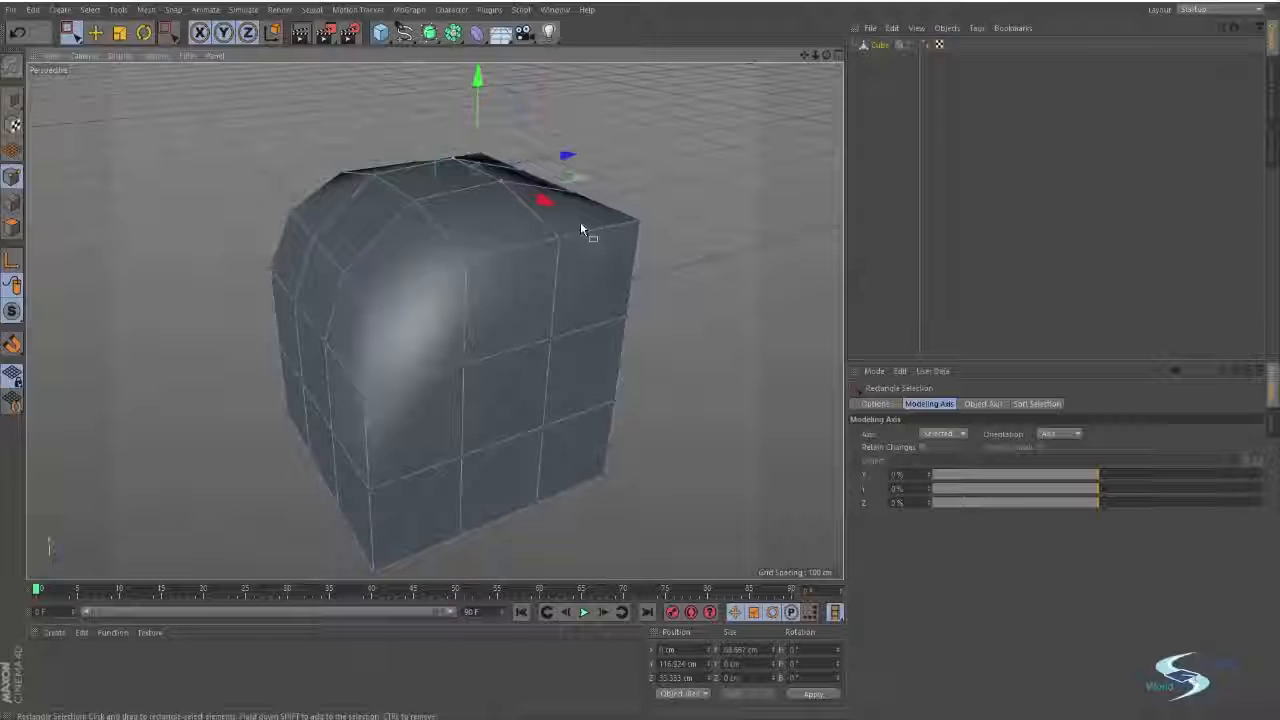
pyautogui.keyDown('alt'); pyautogui.moveTo(586, 229); pyautogui.dragTo(521, 200); pyautogui.keyUp('alt')
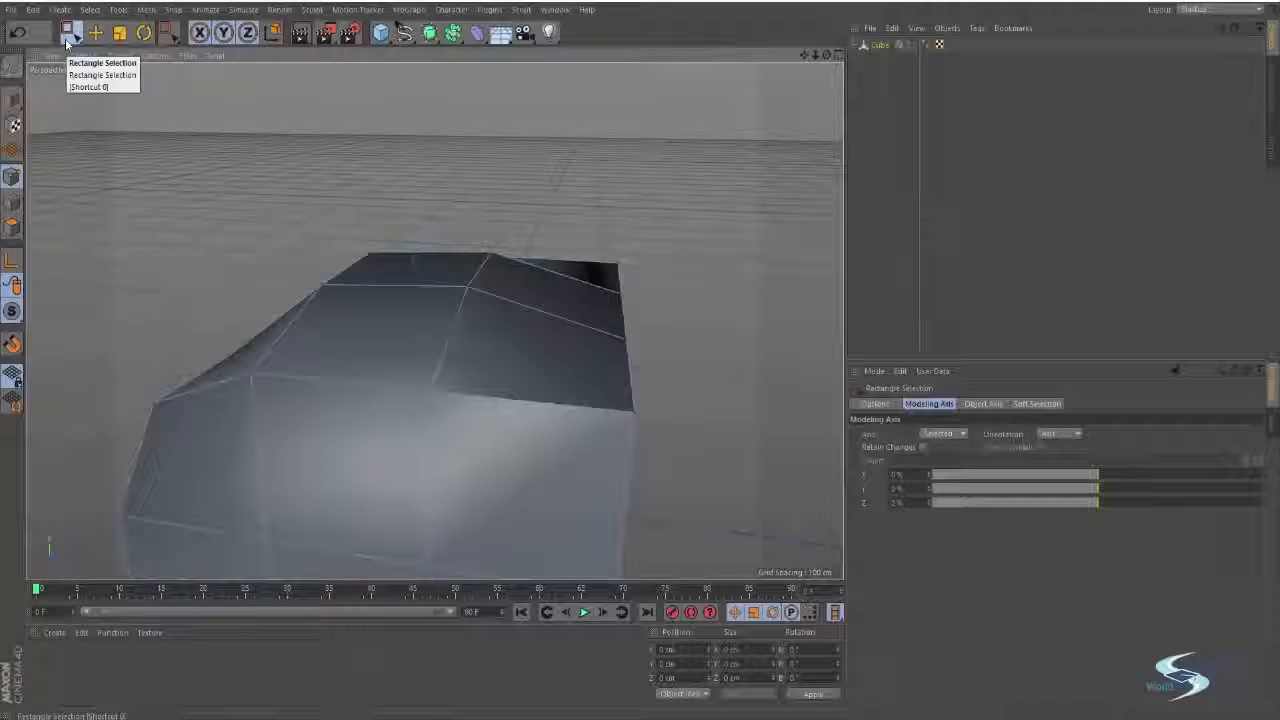
pyautogui.press('9')
pyautogui.press('8')
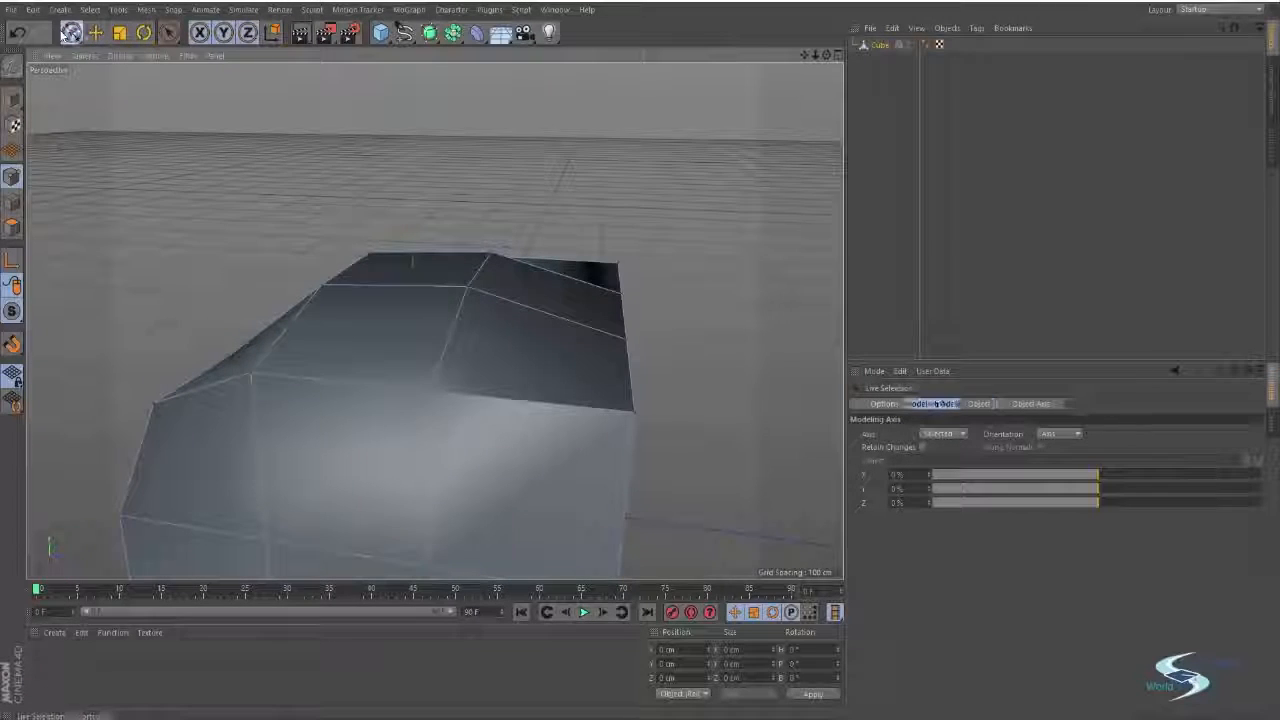
pyautogui.press('s')
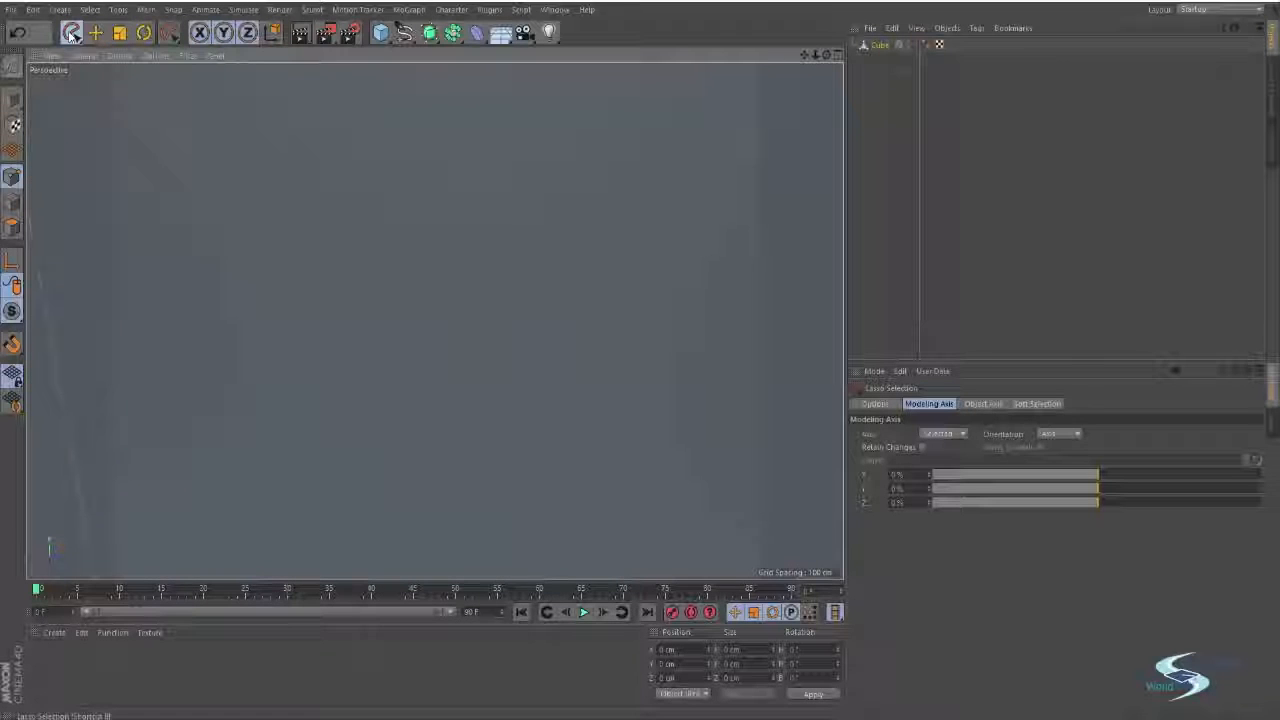
pyautogui.hotkey('ctrl', 'shift', 'z')
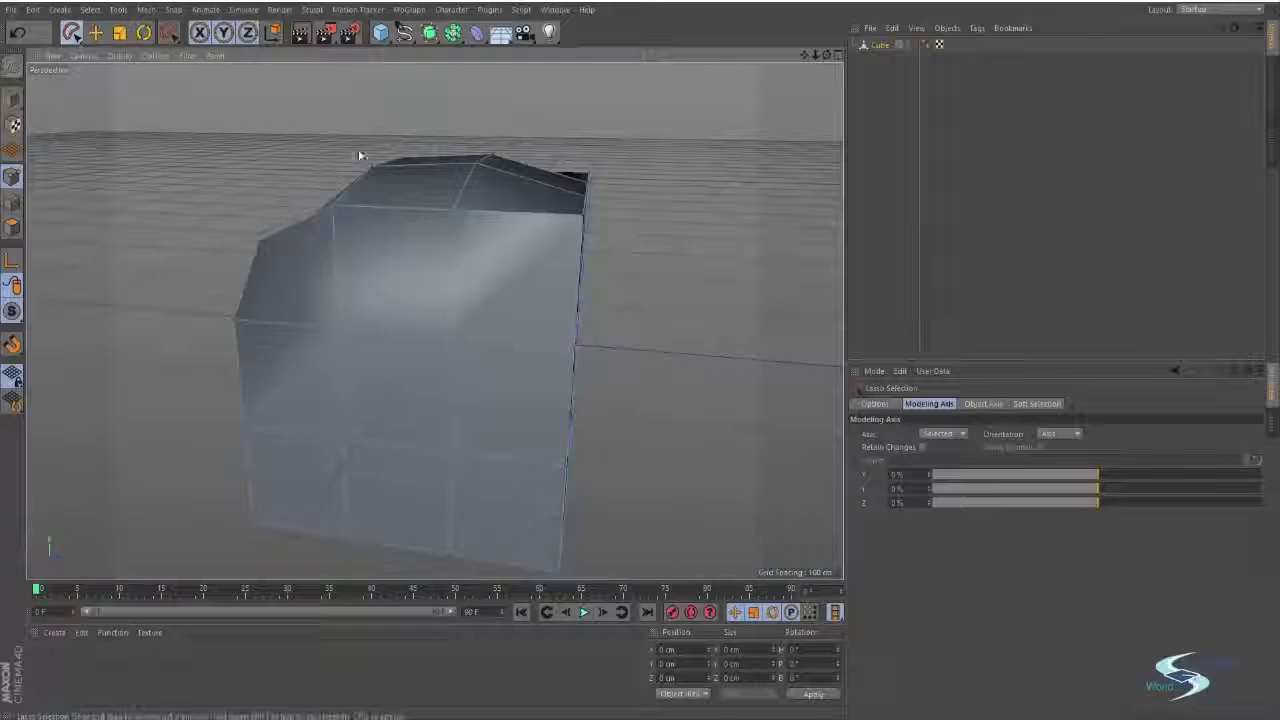
pyautogui.keyDown('alt'); pyautogui.moveTo(360, 155); pyautogui.dragTo(497, 236); pyautogui.keyUp('alt')
pyautogui.press('0')
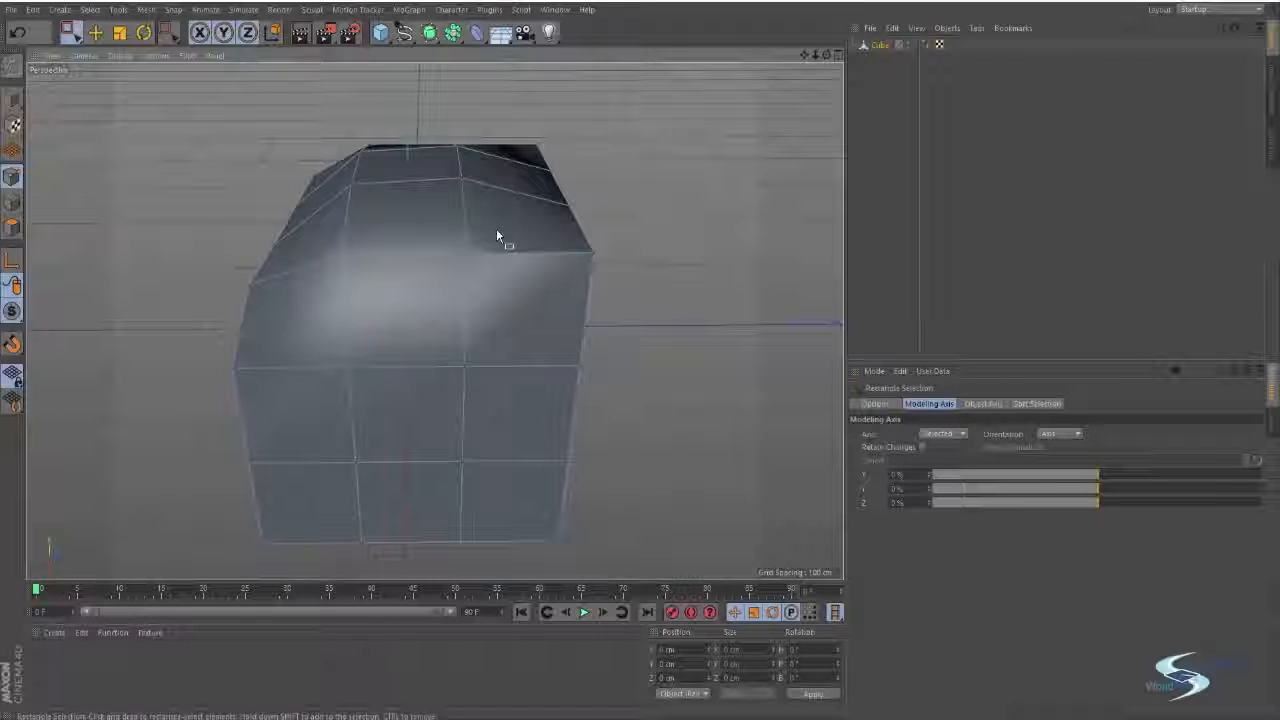
# Step: Demonstrate Rectangle Selection by boxing different groups of points on the cube, including the points along one whole side
pyautogui.moveTo(497, 236)
pyautogui.keyDown('alt'); pyautogui.mouseDown()
pyautogui.moveTo(477, 194)
pyautogui.moveTo(494, 289)
pyautogui.moveTo(517, 226)
pyautogui.moveTo(492, 240)
pyautogui.mouseUp(); pyautogui.keyUp('alt')
pyautogui.moveTo(425, 211); pyautogui.dragTo(514, 280)
pyautogui.keyDown('alt'); pyautogui.moveTo(443, 297); pyautogui.dragTo(494, 107); pyautogui.keyUp('alt')
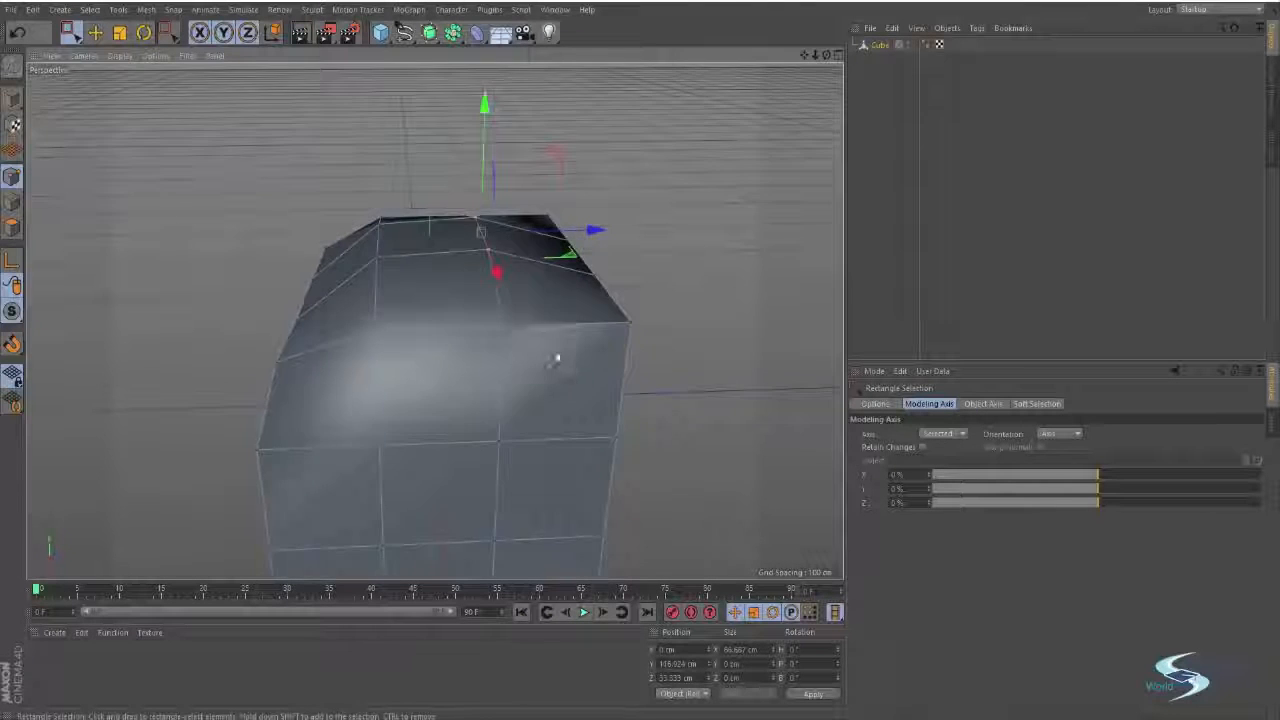
pyautogui.keyDown('alt'); pyautogui.moveTo(557, 357); pyautogui.dragTo(414, 569); pyautogui.keyUp('alt')
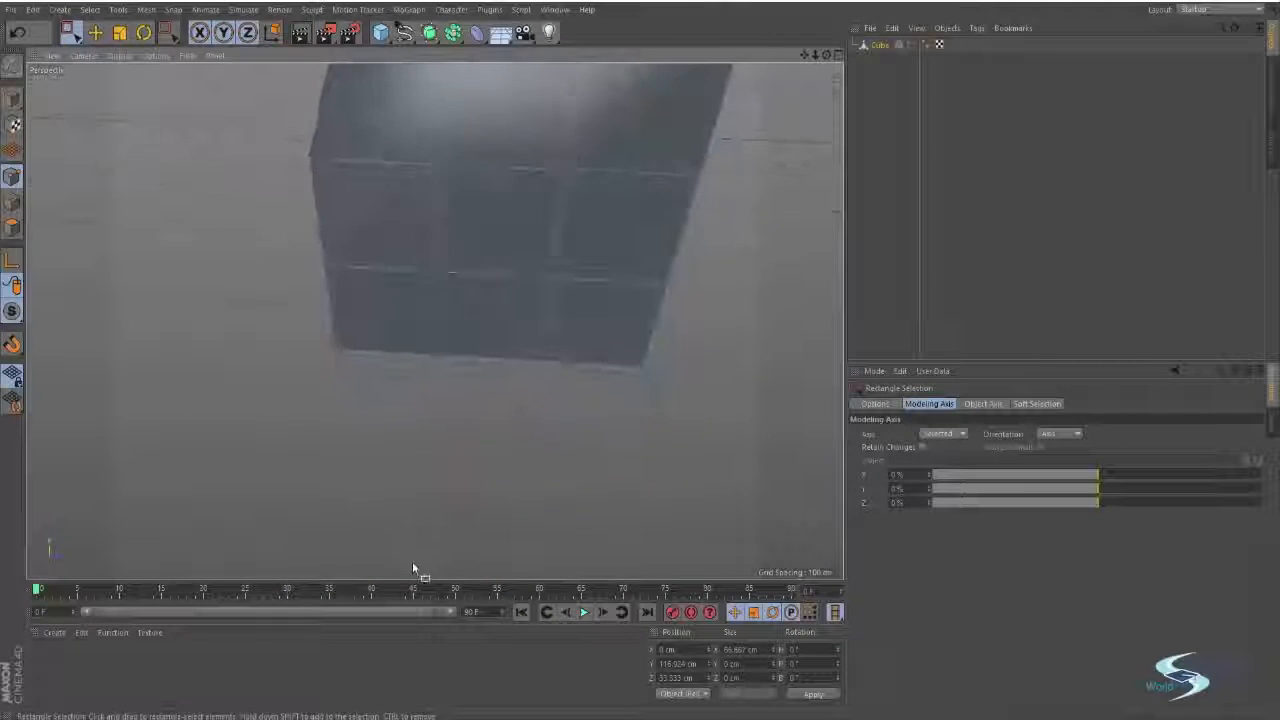
pyautogui.keyDown('alt'); pyautogui.moveTo(420, 380); pyautogui.dragTo(580, 400); pyautogui.keyUp('alt')
pyautogui.keyDown('alt'); pyautogui.moveTo(513, 437); pyautogui.dragTo(640, 391); pyautogui.keyUp('alt')
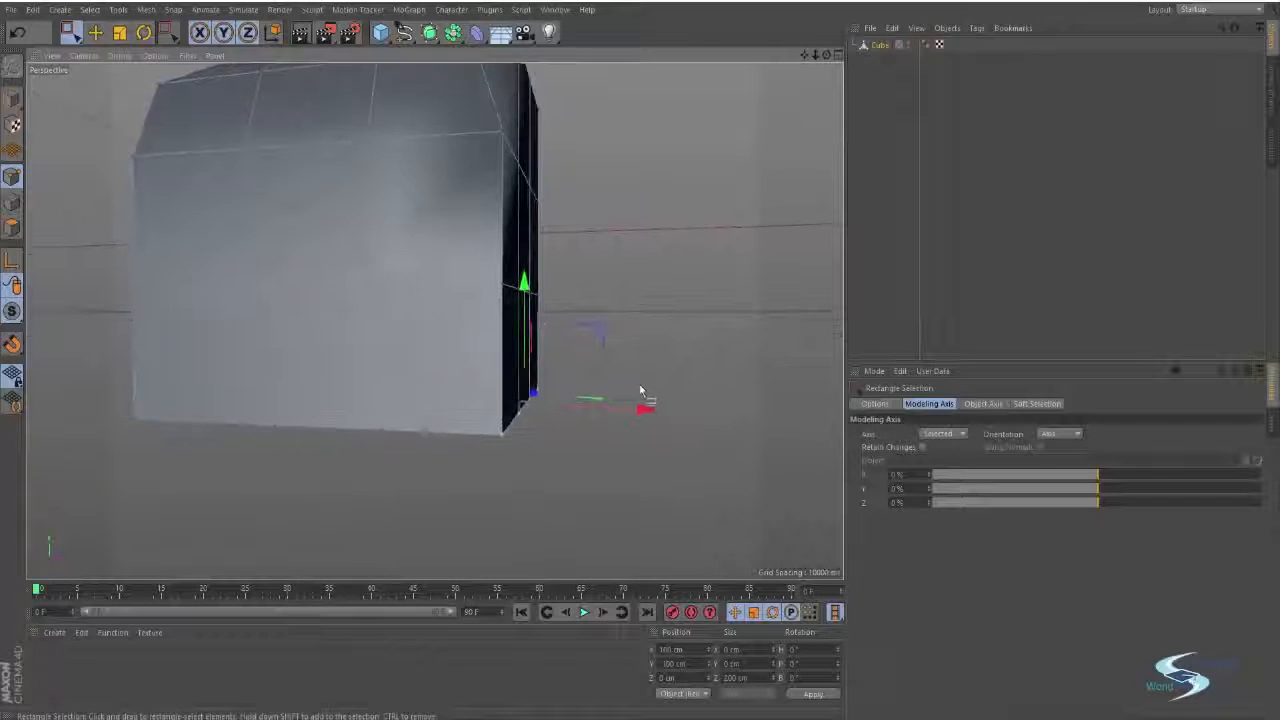
pyautogui.keyDown('alt'); pyautogui.moveTo(611, 496); pyautogui.dragTo(671, 482); pyautogui.keyUp('alt')
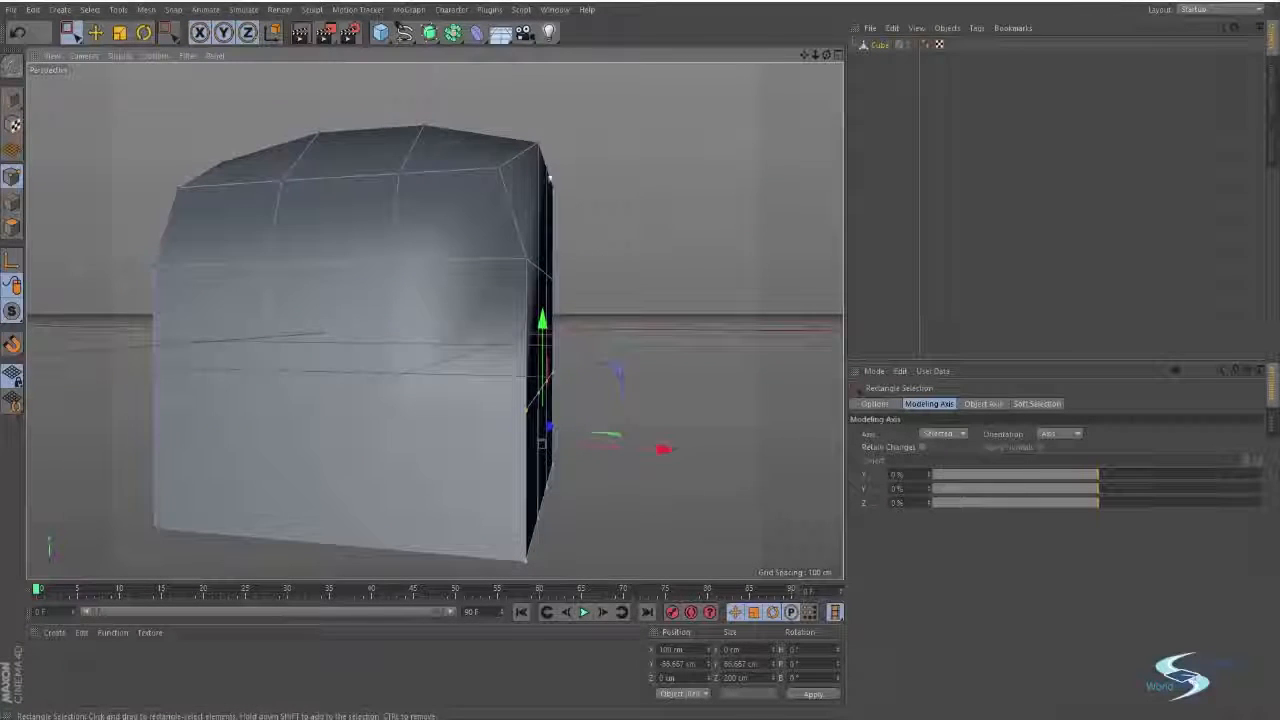
pyautogui.moveTo(473, 98); pyautogui.dragTo(744, 634)
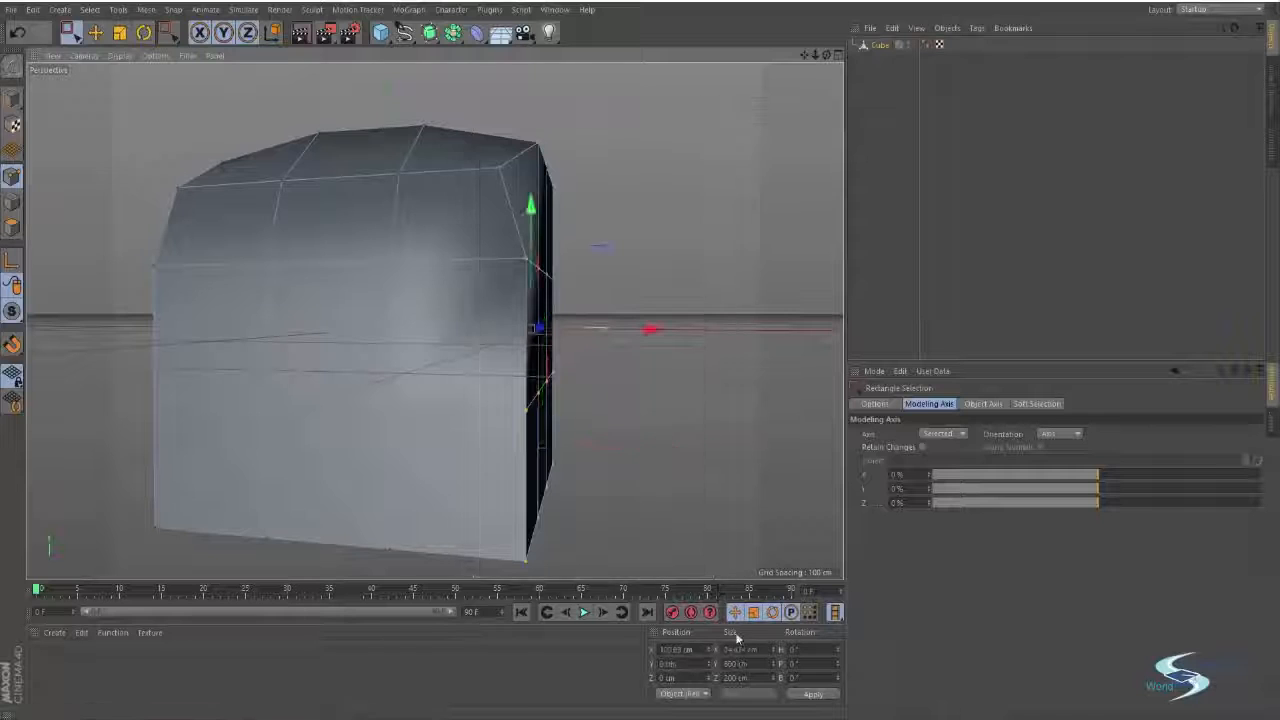
# Step: Rectangle-select points on the lower parts of the cube's front and adjoining sides, scale them up to about 113%, and deselect them
pyautogui.keyDown('alt'); pyautogui.moveTo(434, 322); pyautogui.dragTo(508, 404); pyautogui.keyUp('alt')
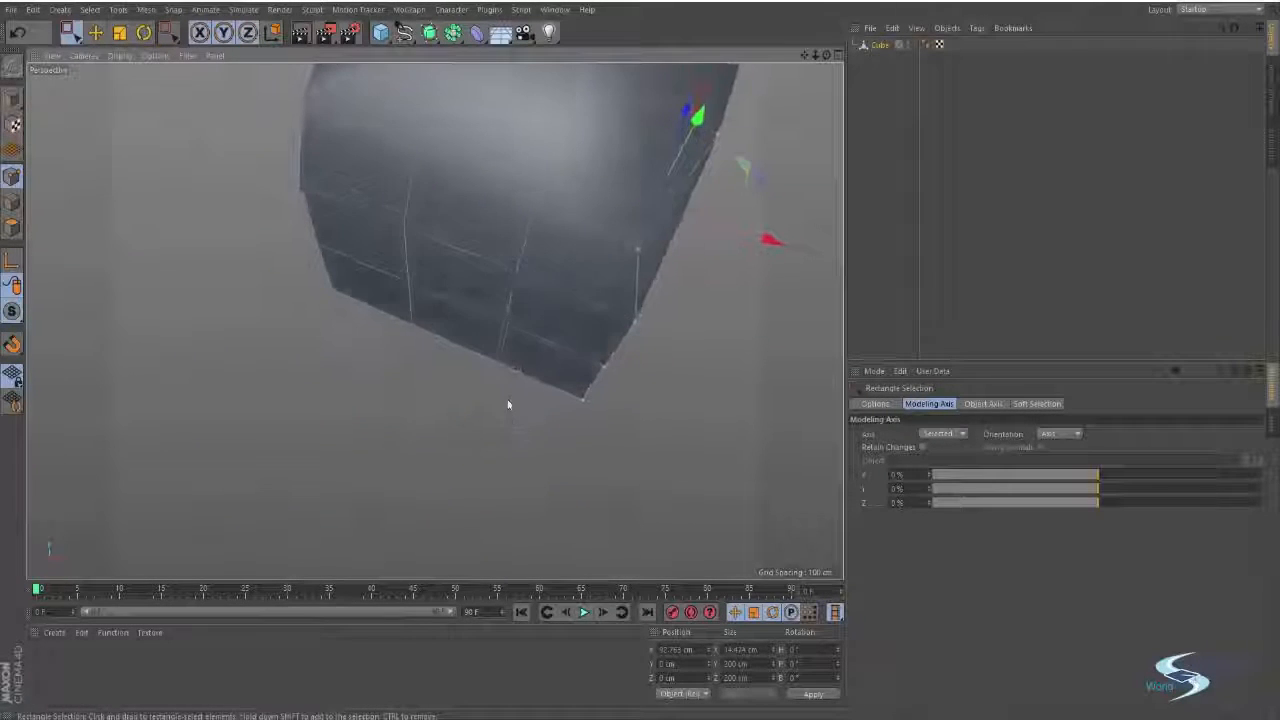
pyautogui.moveTo(479, 247); pyautogui.dragTo(558, 304)
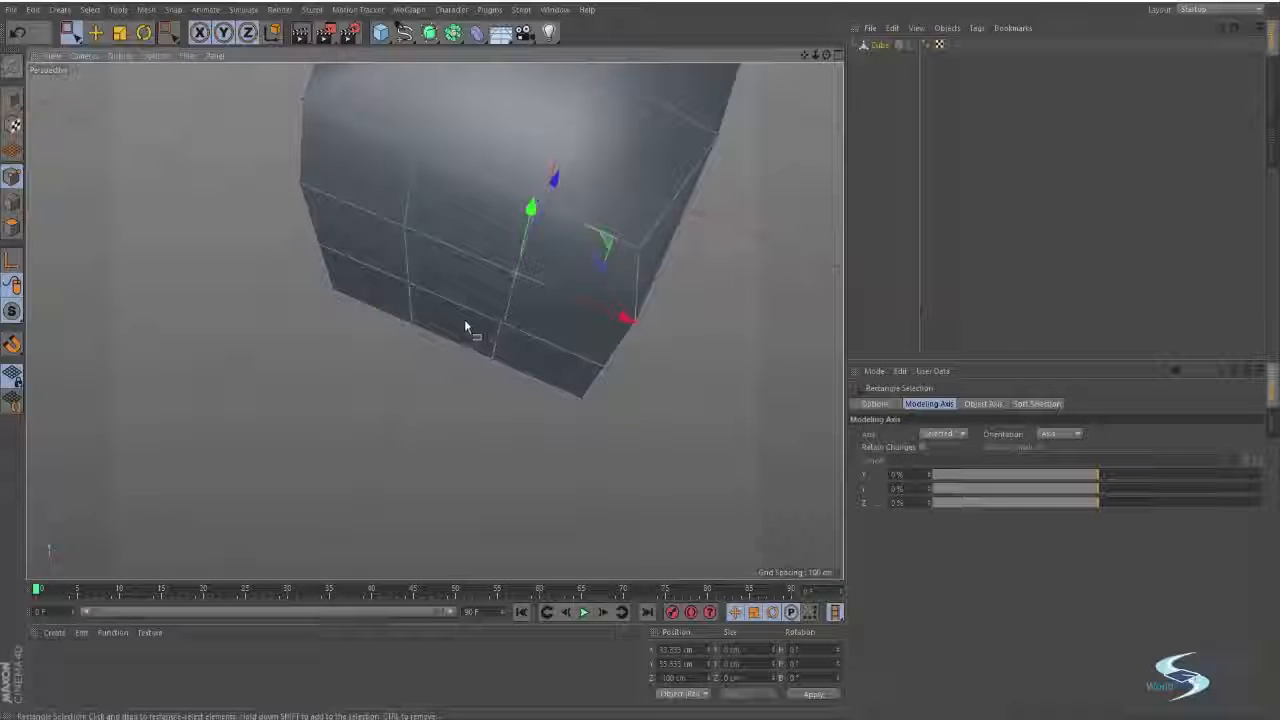
pyautogui.moveTo(362, 257); pyautogui.dragTo(463, 394)
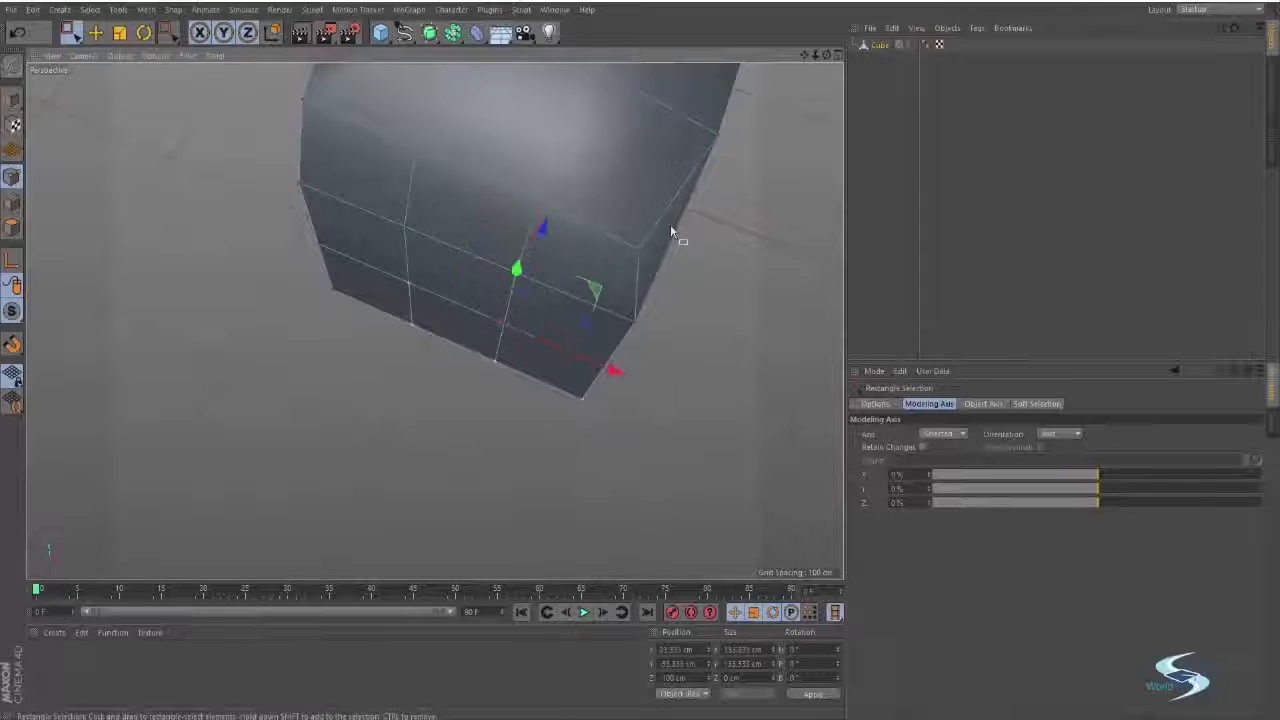
pyautogui.keyDown('alt'); pyautogui.moveTo(572, 205); pyautogui.dragTo(571, 371); pyautogui.keyUp('alt')
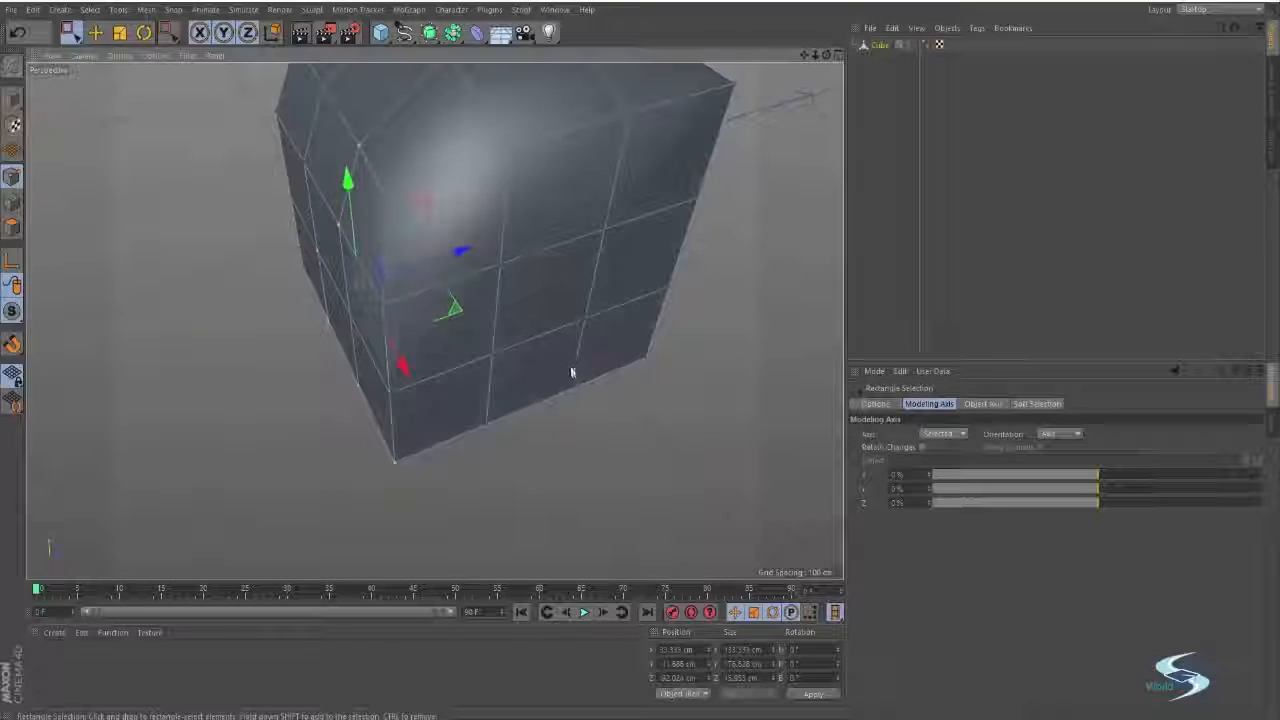
pyautogui.moveTo(560, 294); pyautogui.dragTo(745, 461)
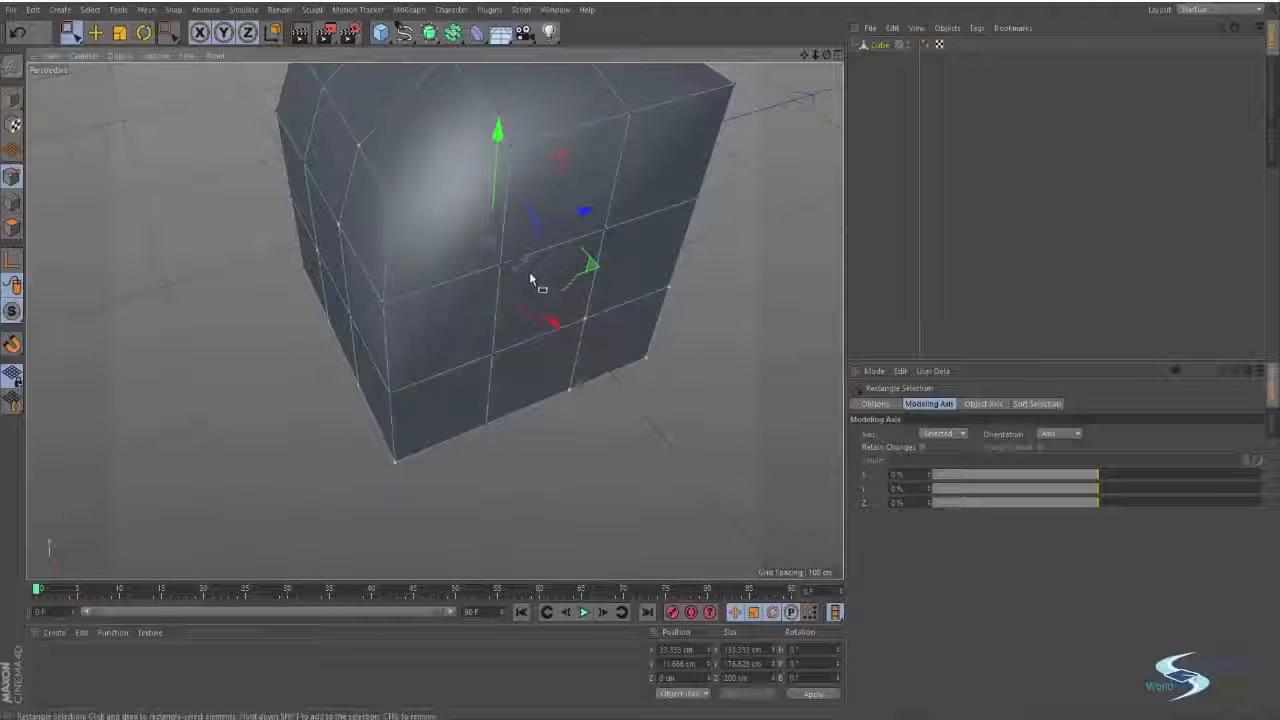
pyautogui.press('t')
pyautogui.moveTo(494, 257); pyautogui.dragTo(572, 232)
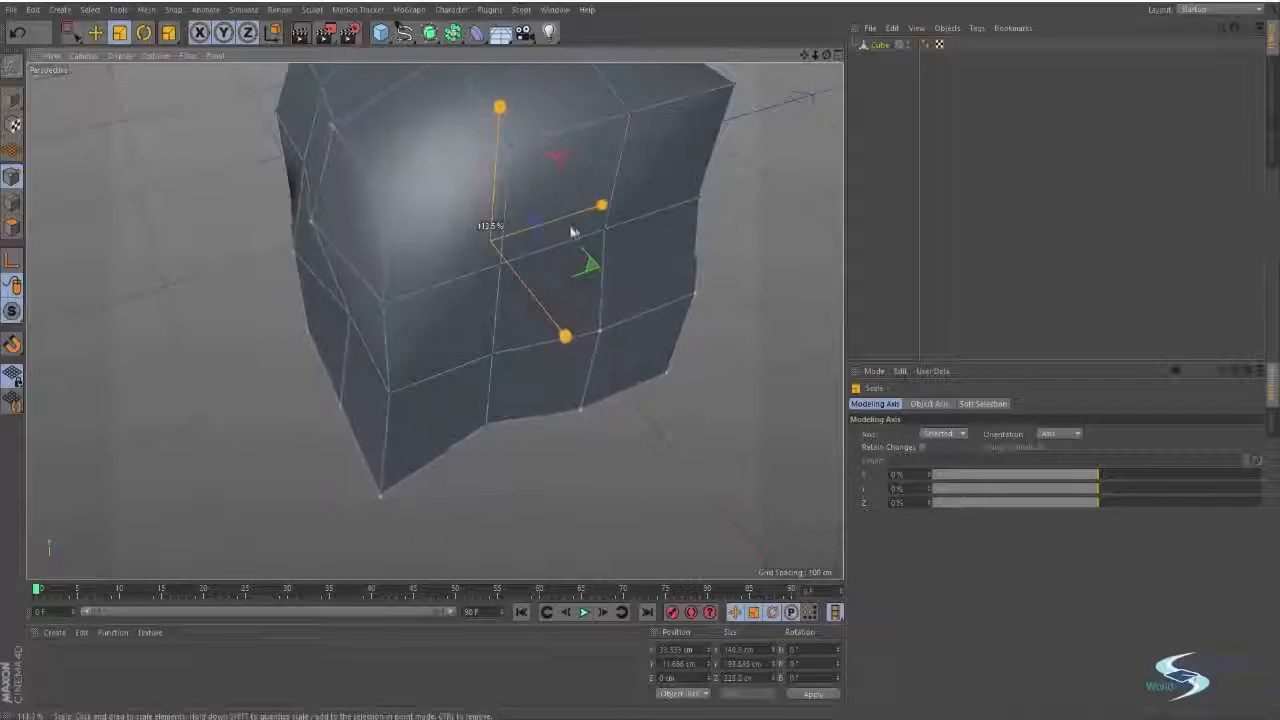
pyautogui.press('e')
pyautogui.click(795, 262)
pyautogui.keyDown('alt'); pyautogui.moveTo(546, 275); pyautogui.dragTo(570, 373); pyautogui.keyUp('alt')
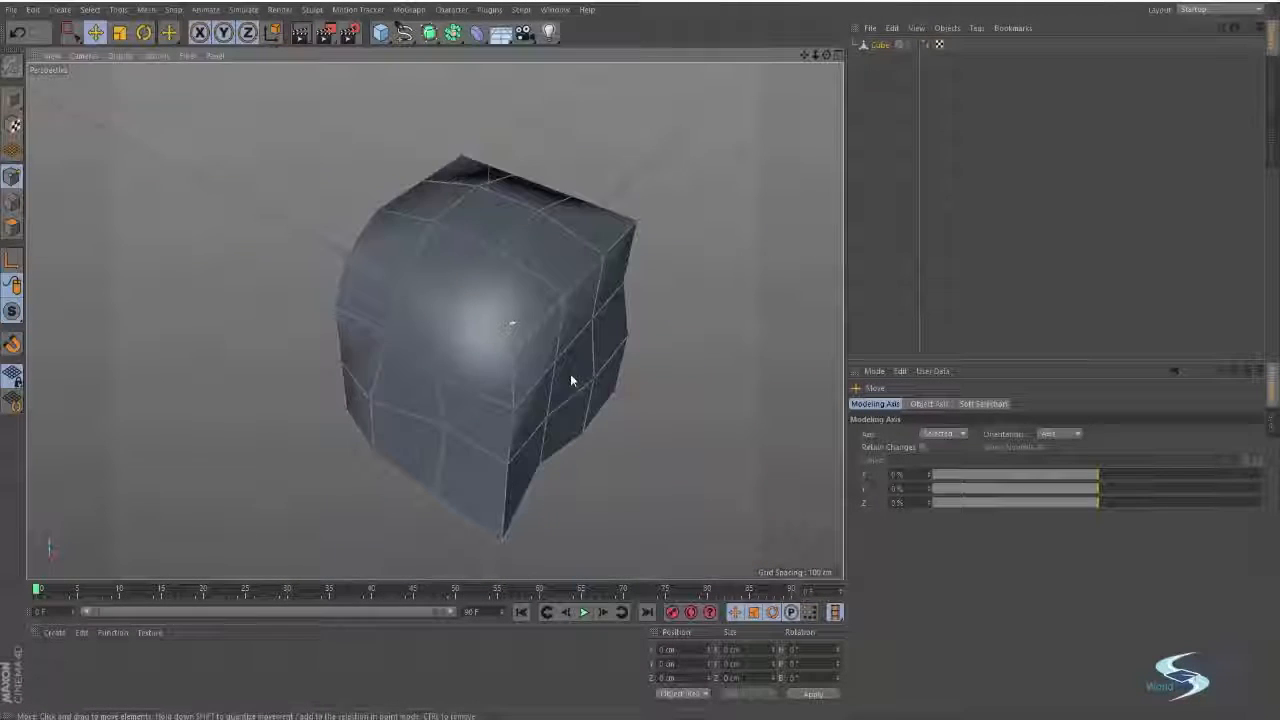
# Step: Activate Live Selection and look at the cube in the Top view before returning to the Perspective view
pyautogui.press('9')
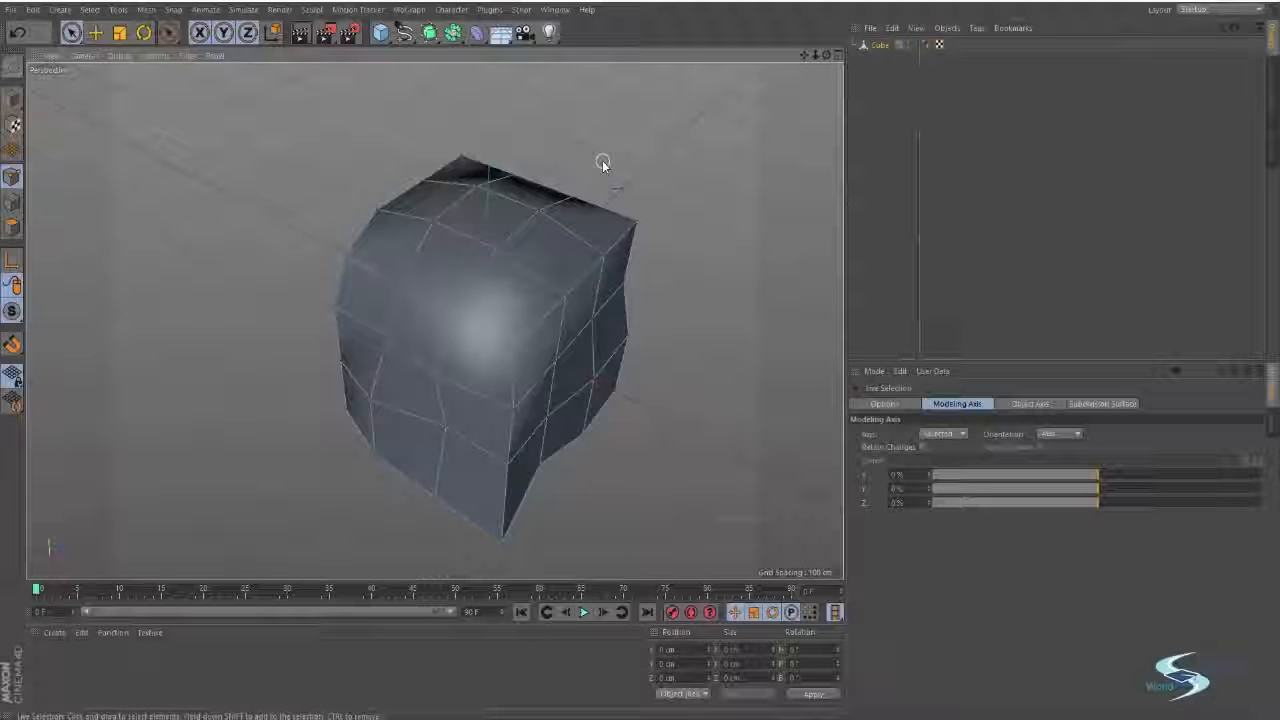
pyautogui.middleClick(602, 163)
pyautogui.middleClick(603, 160)
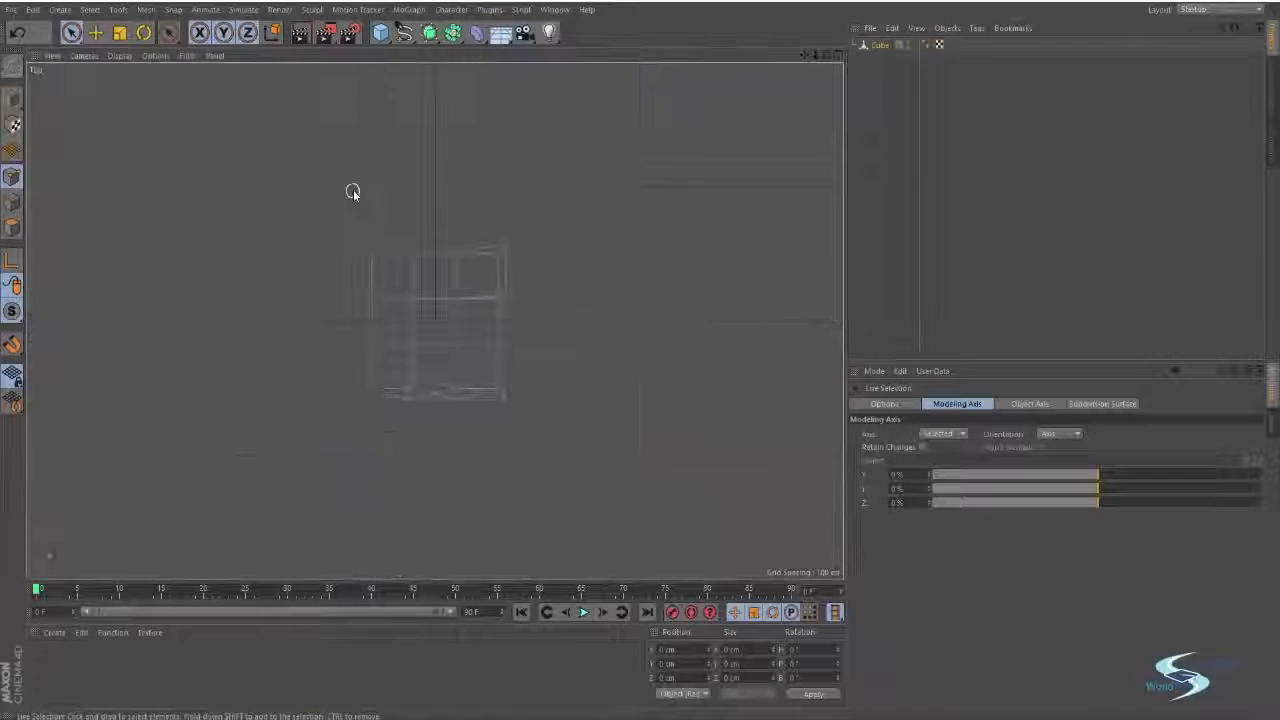
pyautogui.middleClick(397, 185)
pyautogui.middleClick(389, 180)
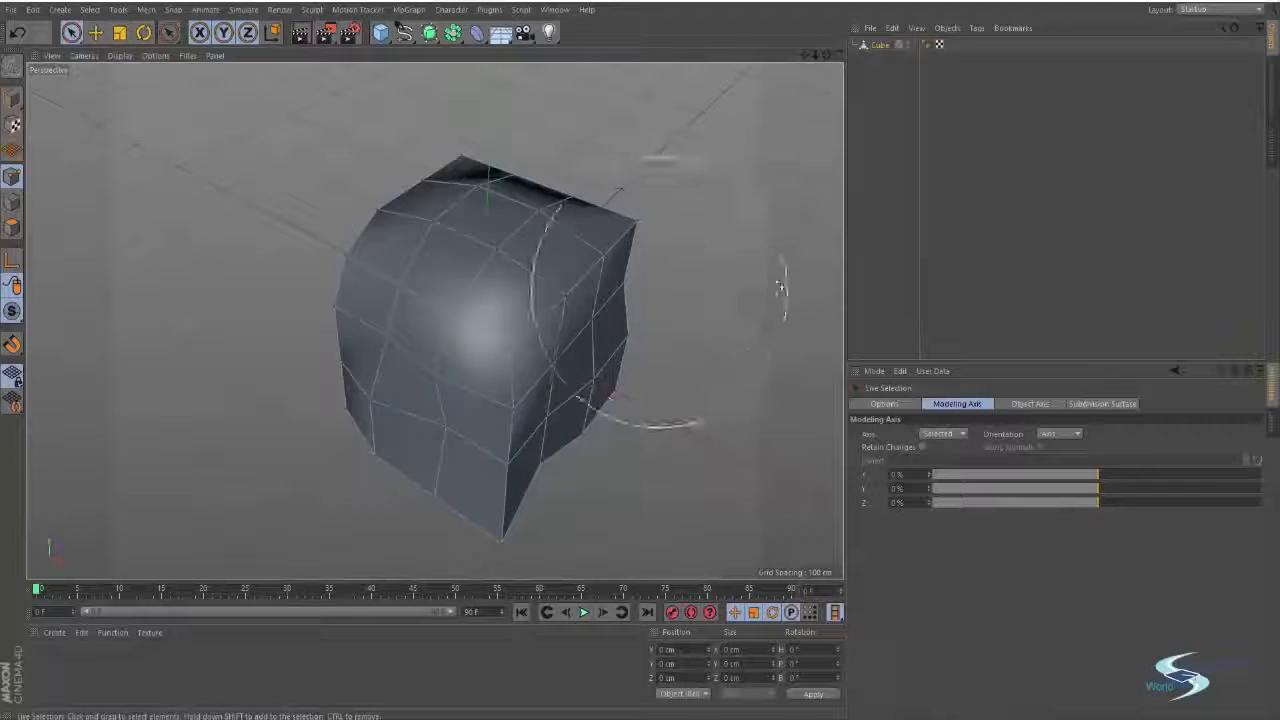
# Step: Enlarge the Live Selection radius, select points at the top of the cube, and reshape the top with the Move tool
pyautogui.moveTo(710, 295)
pyautogui.mouseDown(button='middle')
pyautogui.moveTo(735, 292)
pyautogui.moveTo(697, 289)
pyautogui.mouseUp(button='middle')
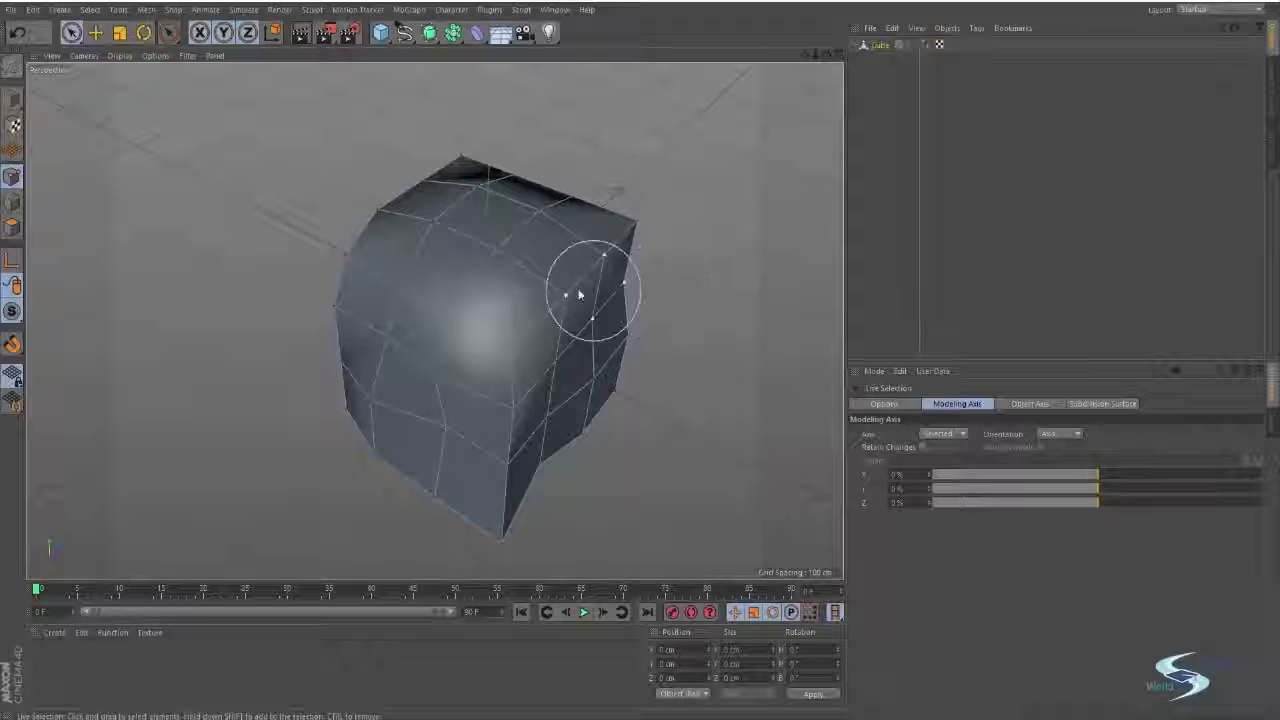
pyautogui.keyDown('alt'); pyautogui.moveTo(578, 294); pyautogui.dragTo(397, 263); pyautogui.keyUp('alt')
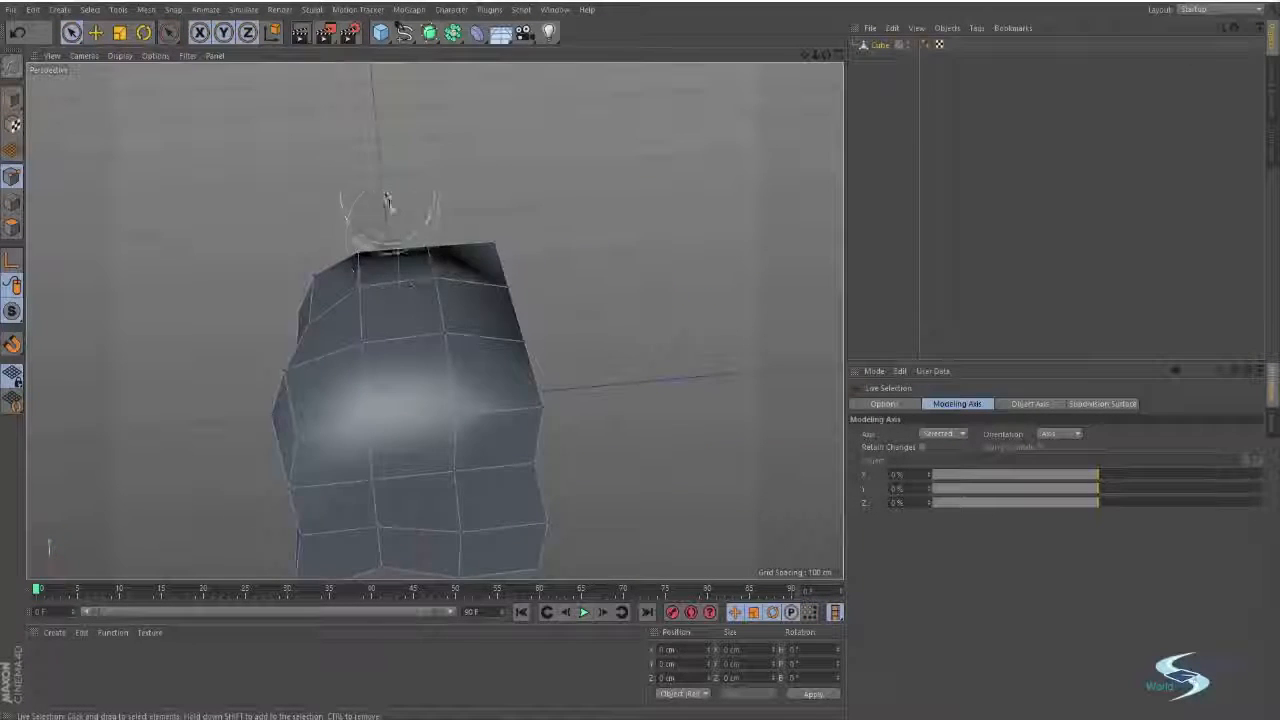
pyautogui.keyDown('alt'); pyautogui.moveTo(410, 423); pyautogui.dragTo(446, 171); pyautogui.keyUp('alt')
pyautogui.press('e')
pyautogui.keyDown('alt'); pyautogui.moveTo(643, 403); pyautogui.dragTo(535, 323); pyautogui.keyUp('alt')
# Step: Pick a point on the cube's upper side edge with Live Selection and move it outward
pyautogui.press('9')
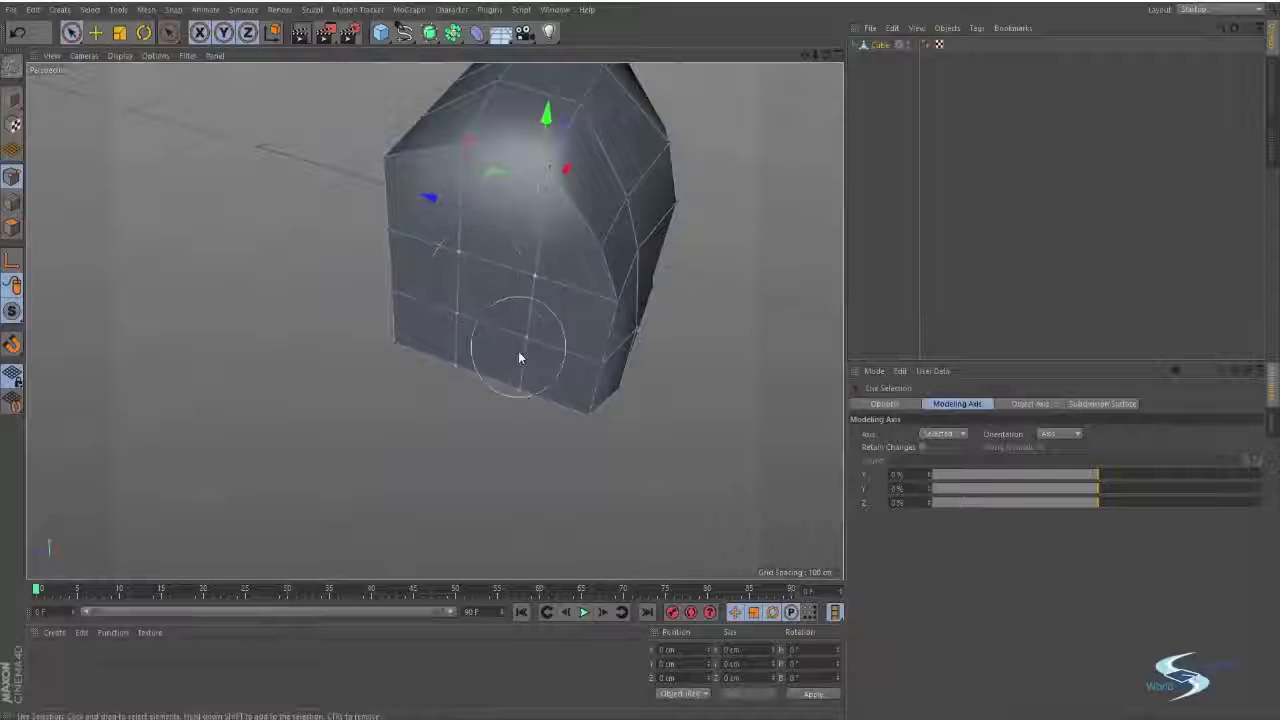
pyautogui.keyDown('alt'); pyautogui.moveTo(546, 376); pyautogui.dragTo(265, 228); pyautogui.keyUp('alt')
pyautogui.press('e')
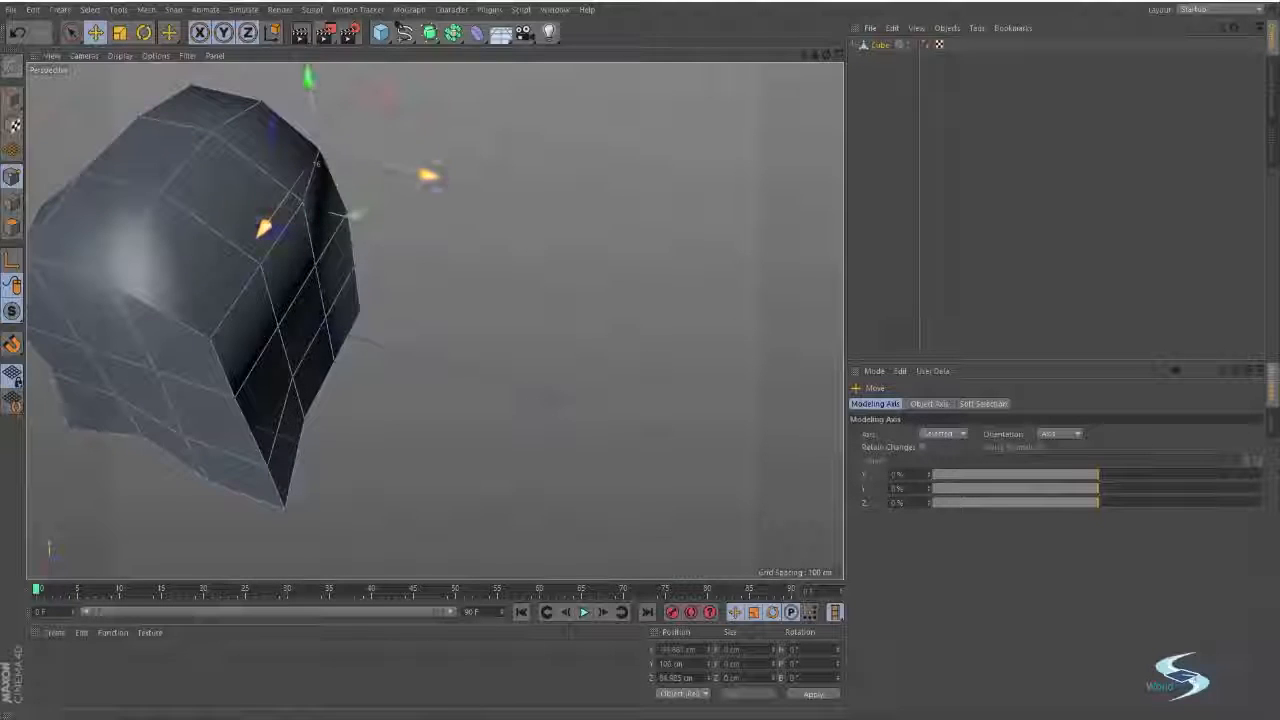
pyautogui.keyDown('alt'); pyautogui.moveTo(330, 286); pyautogui.dragTo(737, 193); pyautogui.keyUp('alt')
# Step: Delete the edited cube and add a new Cube primitive to the empty scene
pyautogui.click(884, 46)
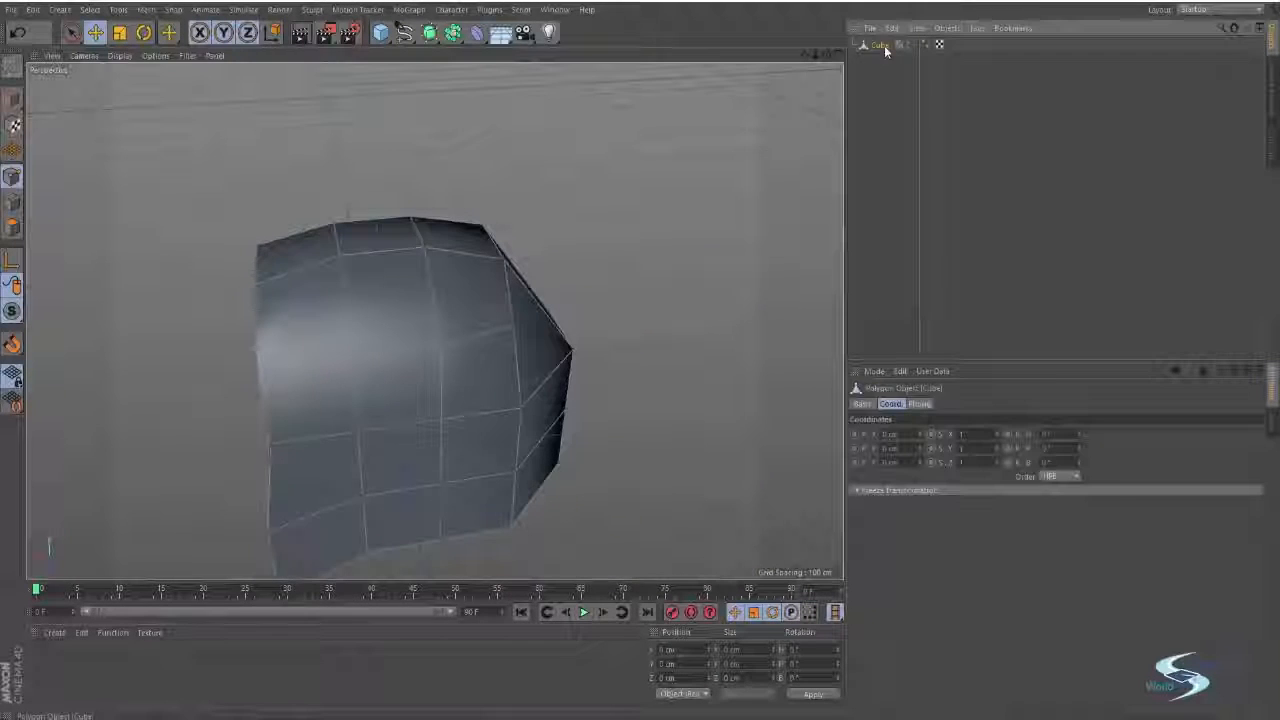
pyautogui.press('Delete')
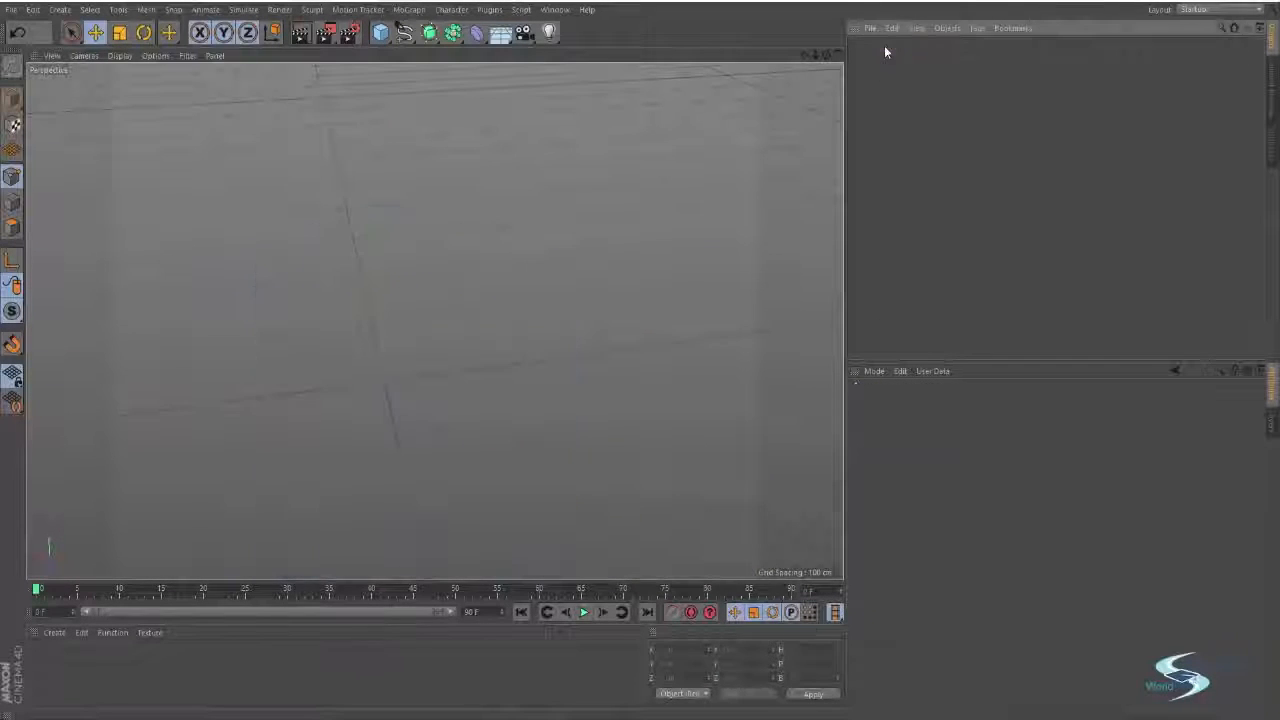
pyautogui.click(380, 34)
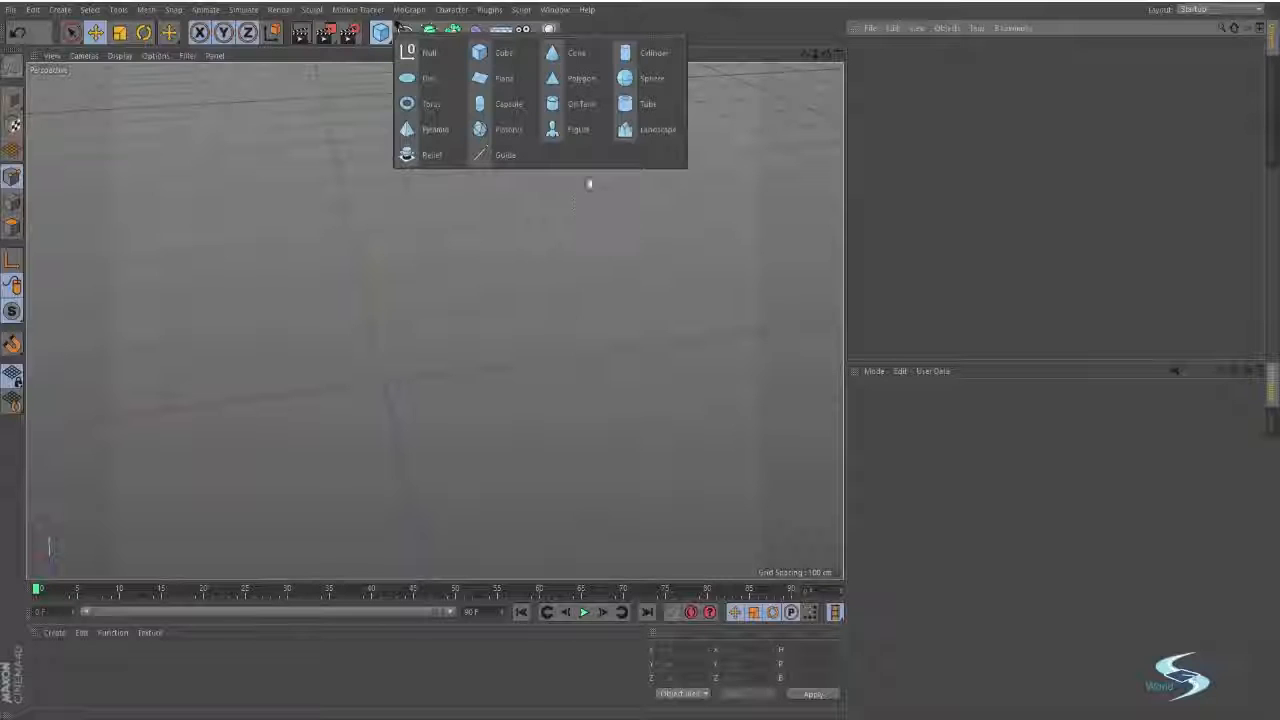
pyautogui.click(512, 47)
pyautogui.keyDown('alt'); pyautogui.moveTo(441, 298); pyautogui.dragTo(511, 209, button='middle'); pyautogui.keyUp('alt')
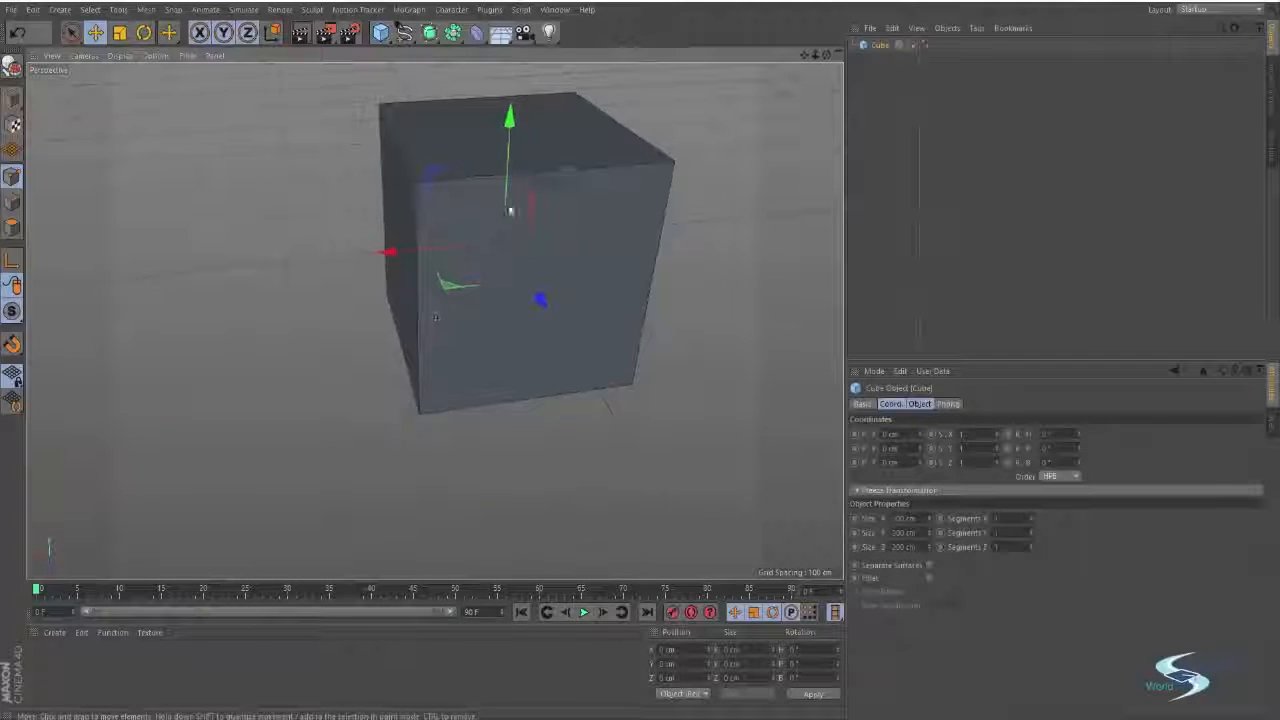
pyautogui.keyDown('alt'); pyautogui.moveTo(511, 209); pyautogui.dragTo(580, 209); pyautogui.keyUp('alt')
# Step: Look through the available primitive objects and the modeling generators
pyautogui.click(380, 34)
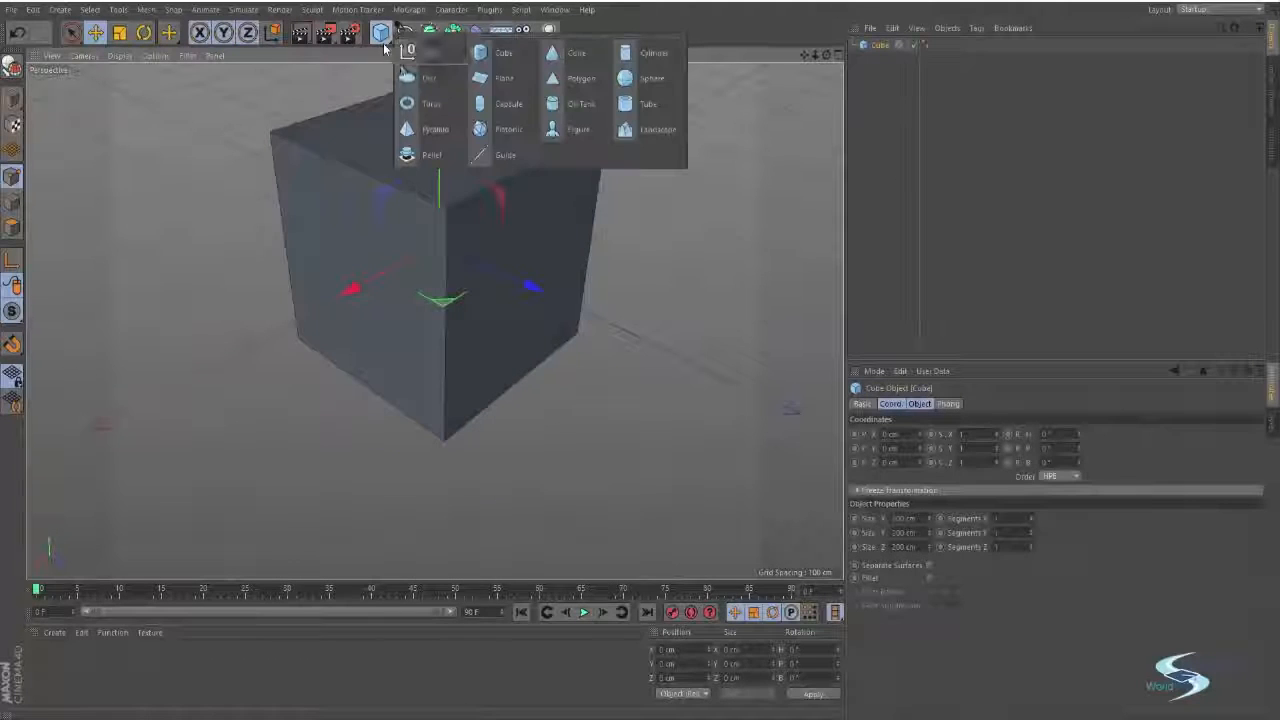
pyautogui.click(453, 33)
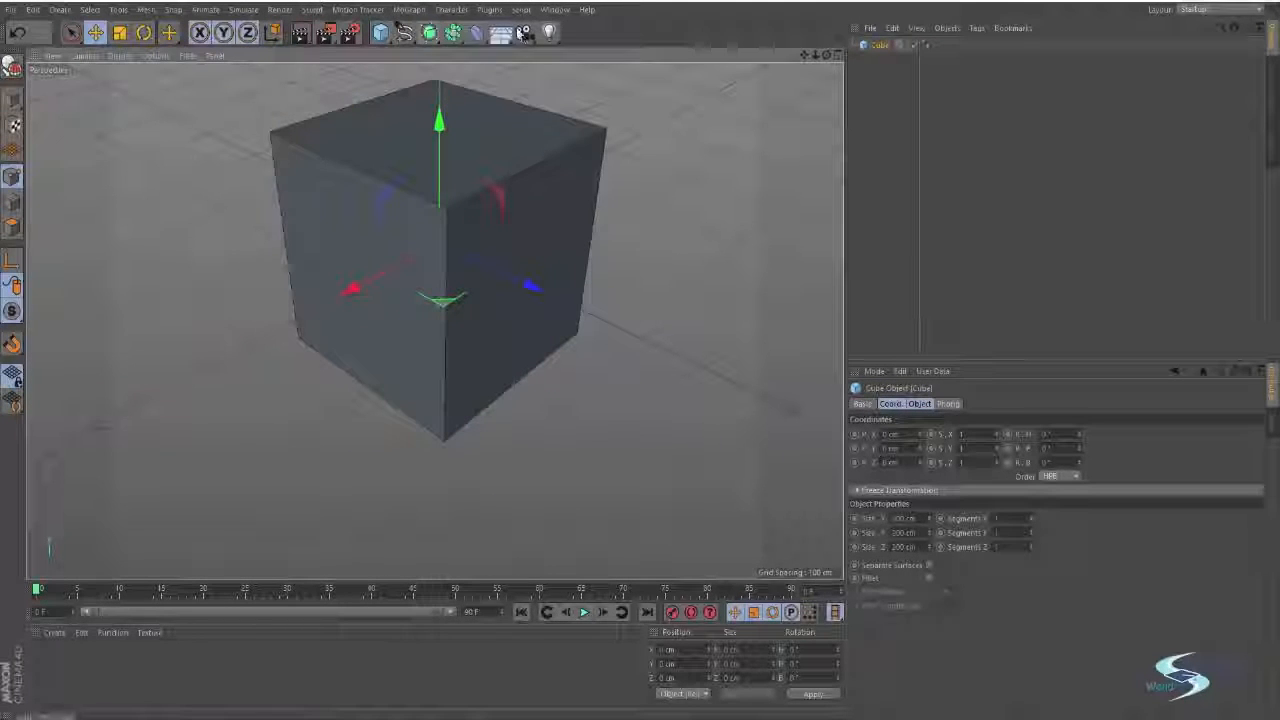